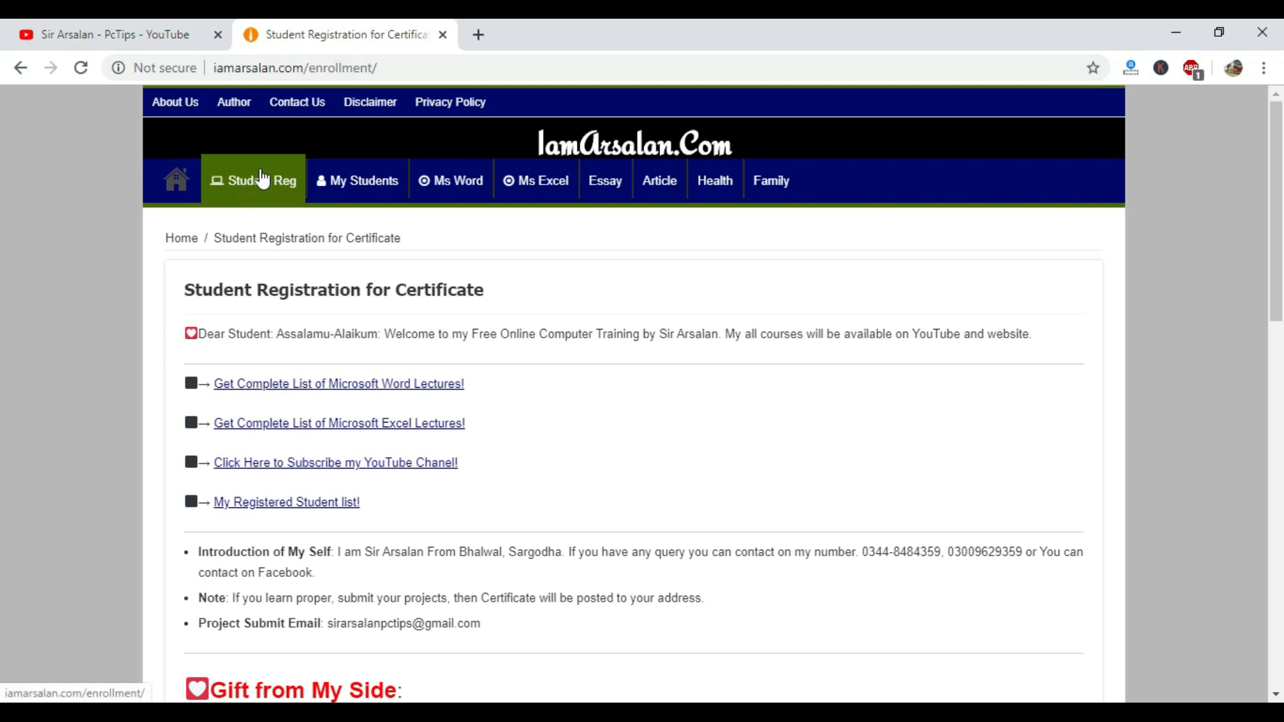
Review the certificate registration form's name fields on the website, close the browser and return to the Excel workbook.
scroll(519, 468, "down", 11)
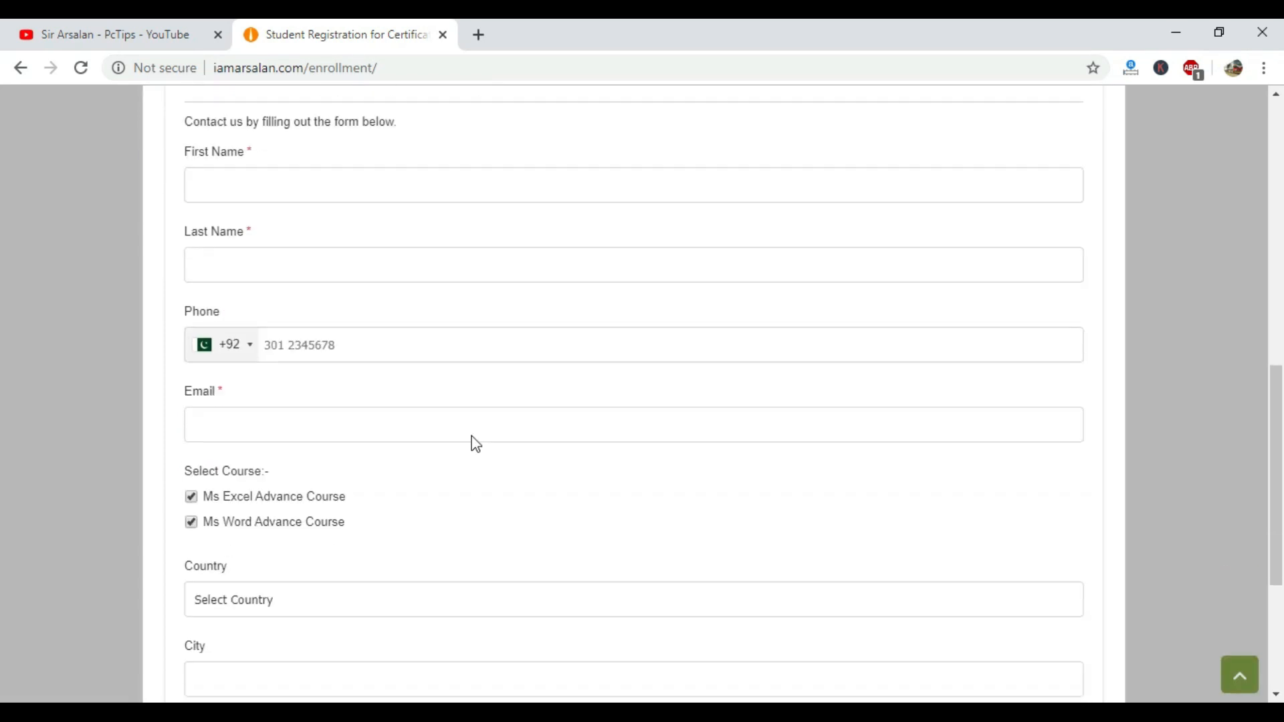
left_click(250, 177)
left_click(258, 242)
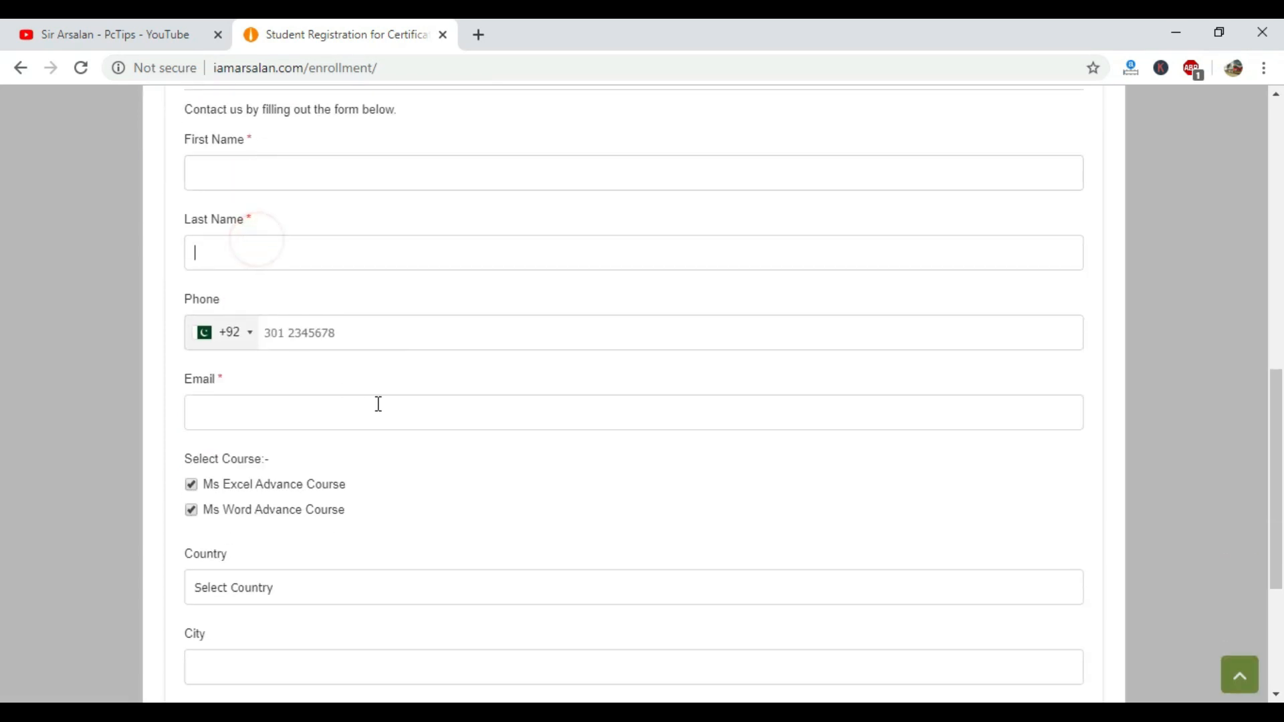
left_click(1260, 34)
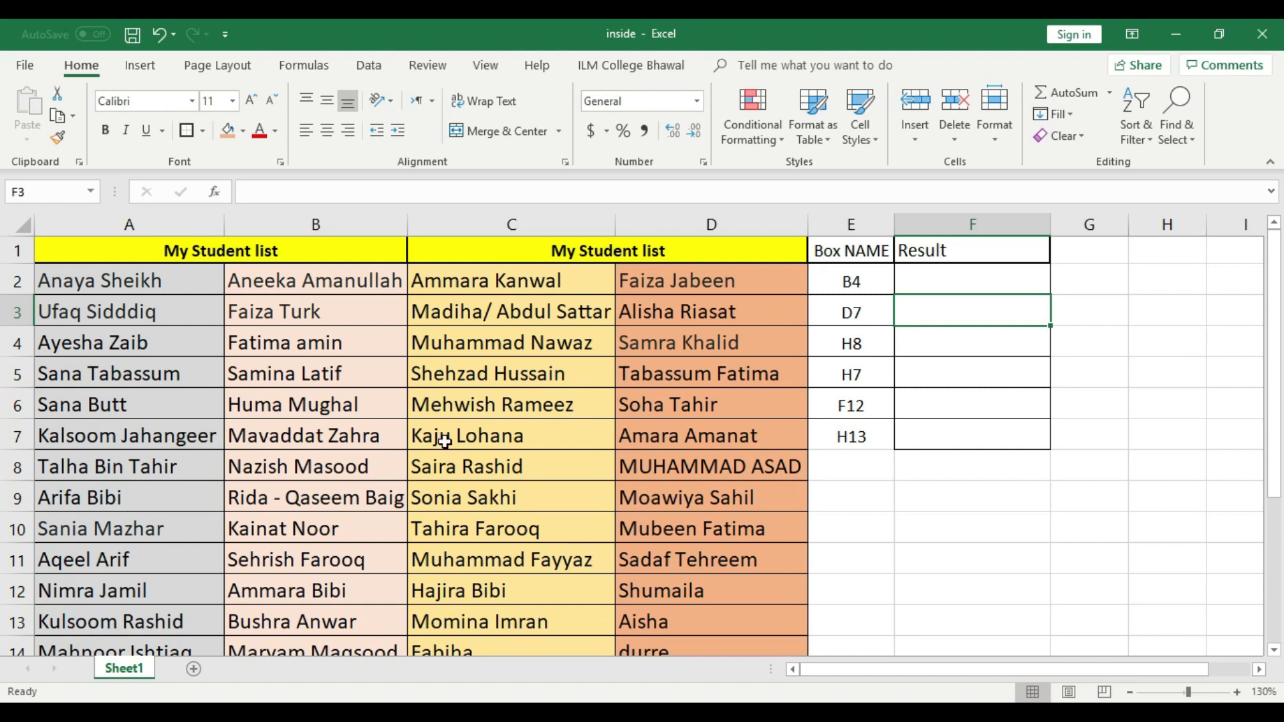
Examine the student lists in columns A to D and check how cell A2 is addressed by its column and row.
left_click(111, 283)
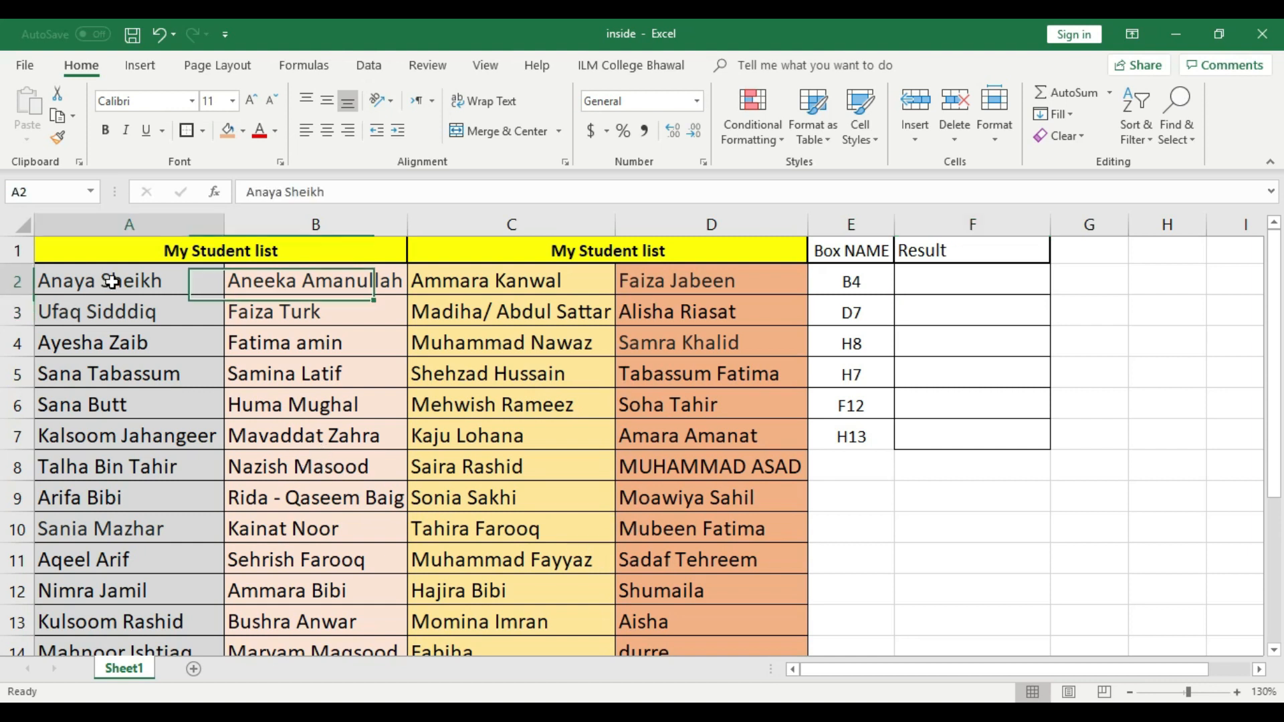
left_click(120, 314)
left_click(260, 291)
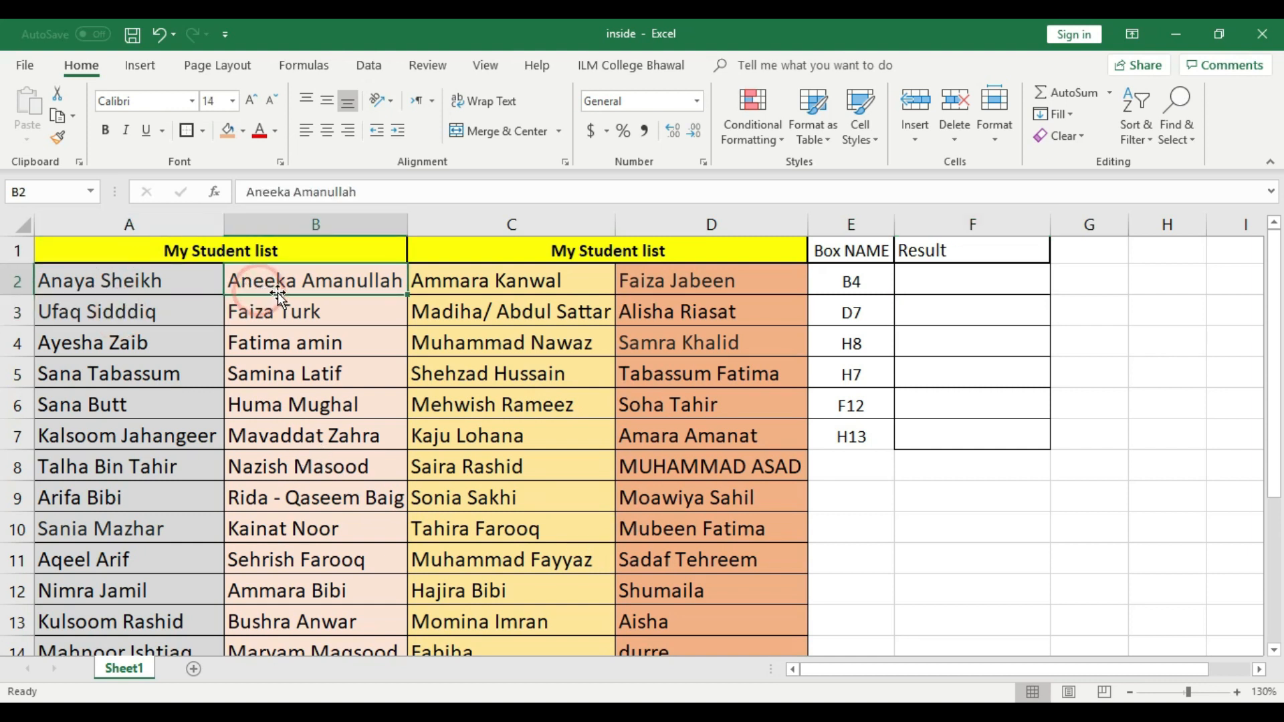
left_click(575, 283)
left_click(713, 283)
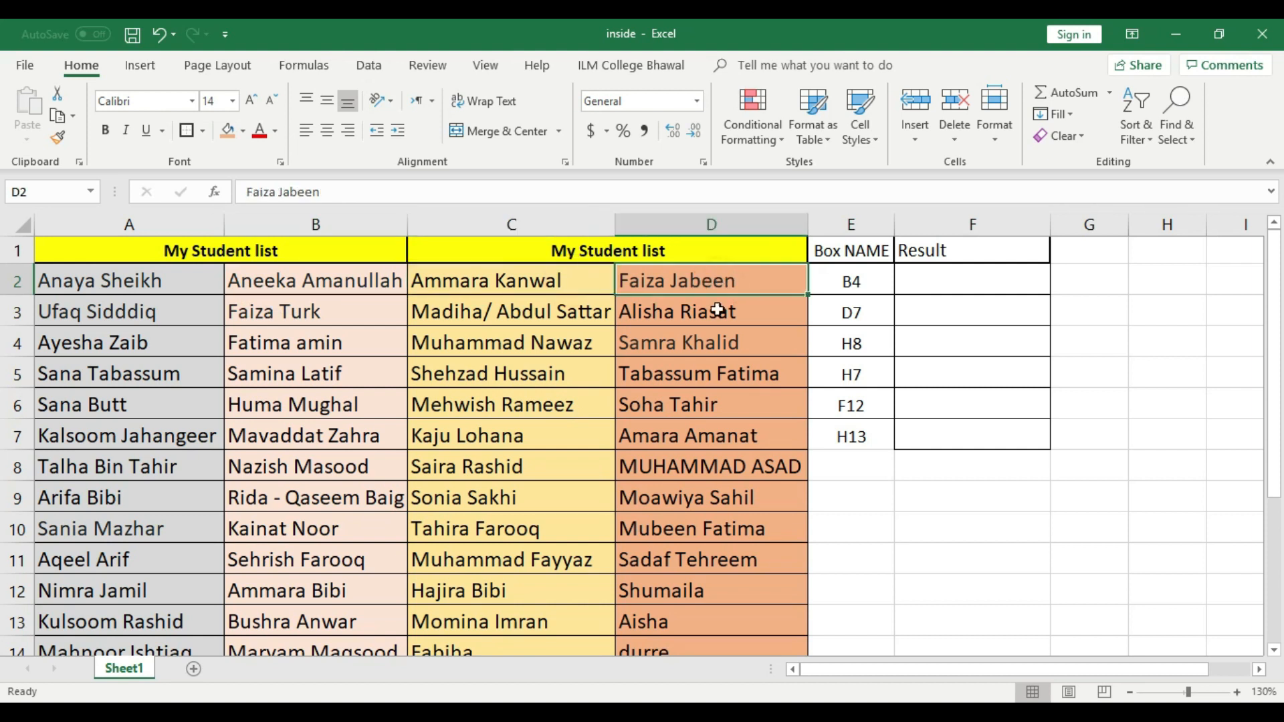
scroll(622, 438, "down", 4)
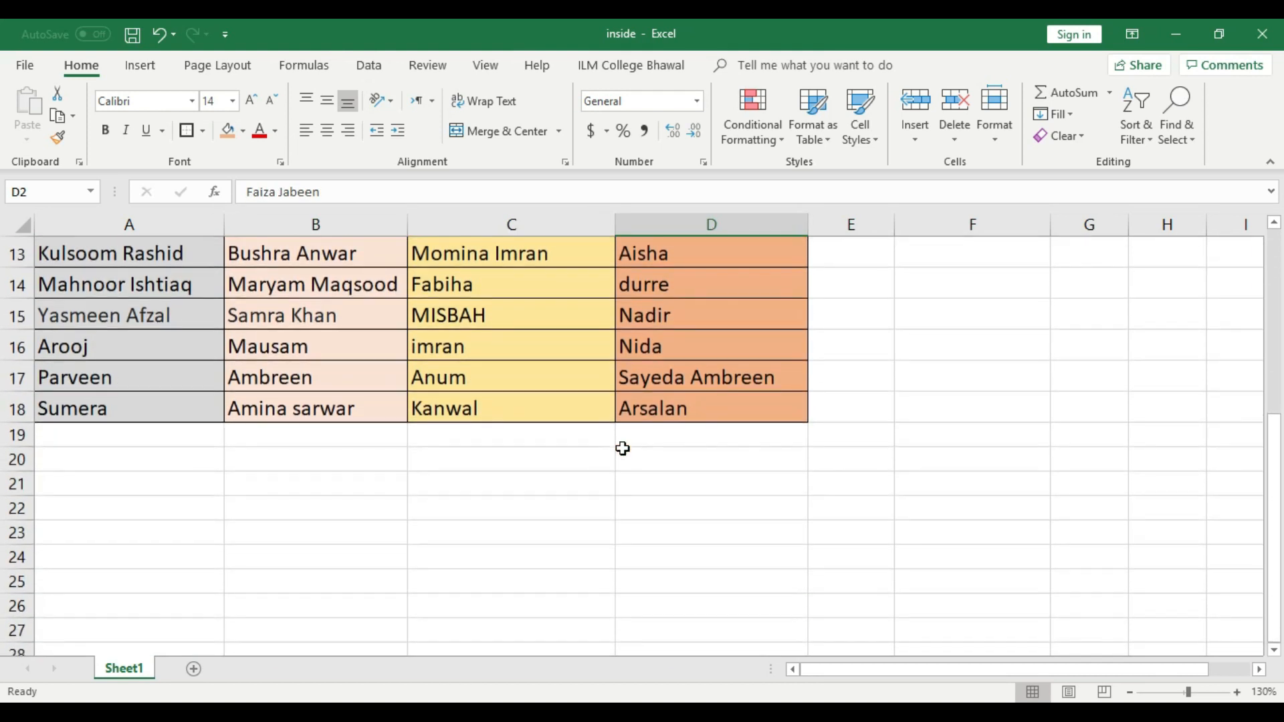
scroll(570, 431, "up", 4)
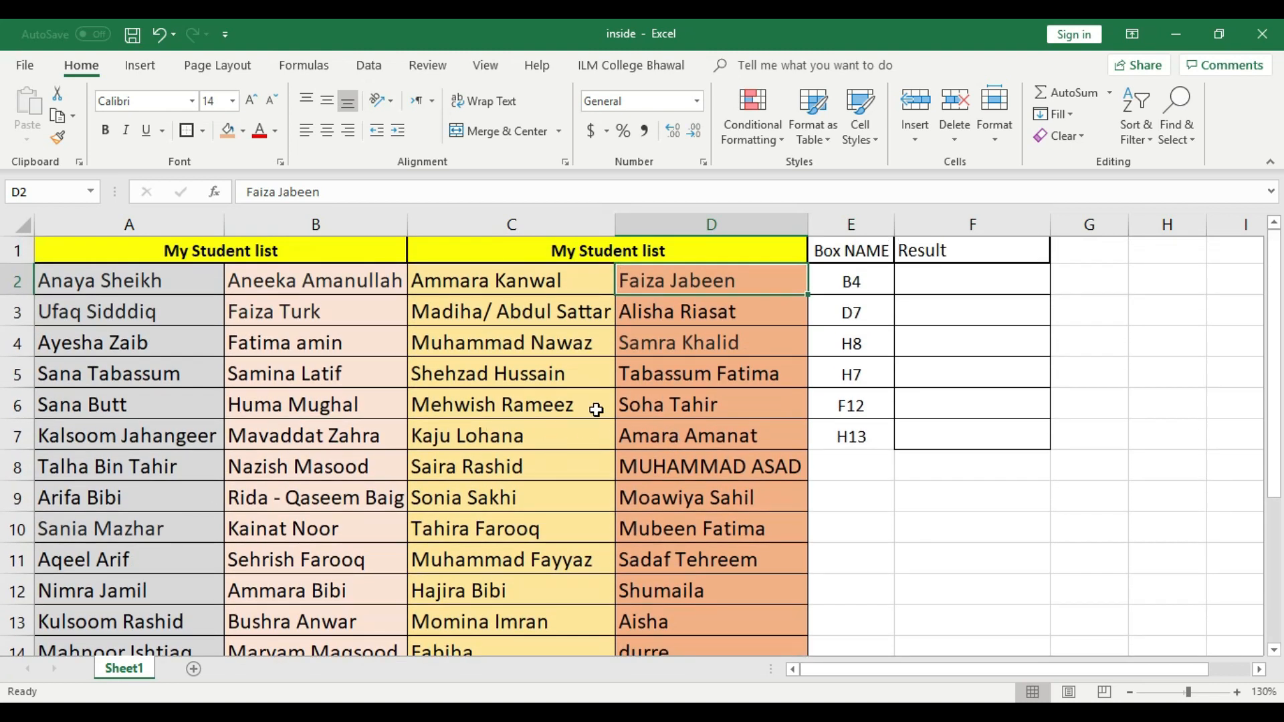
left_click(94, 285)
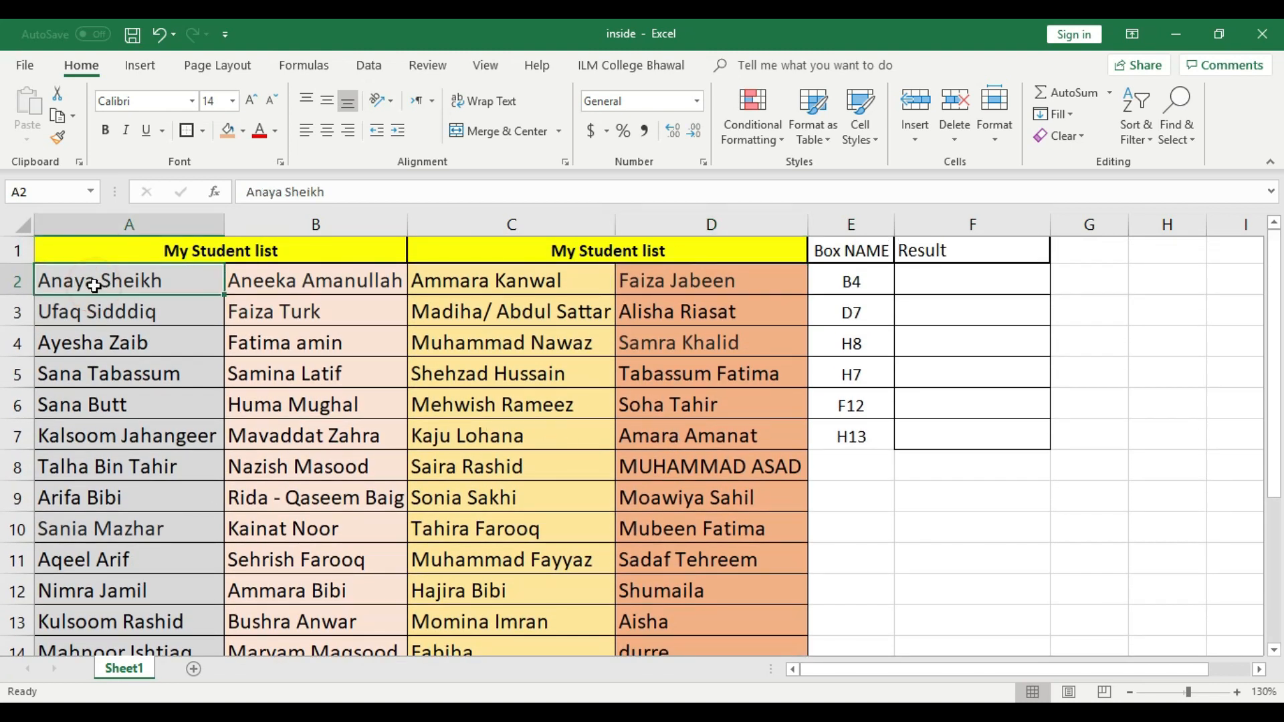
left_click(100, 371)
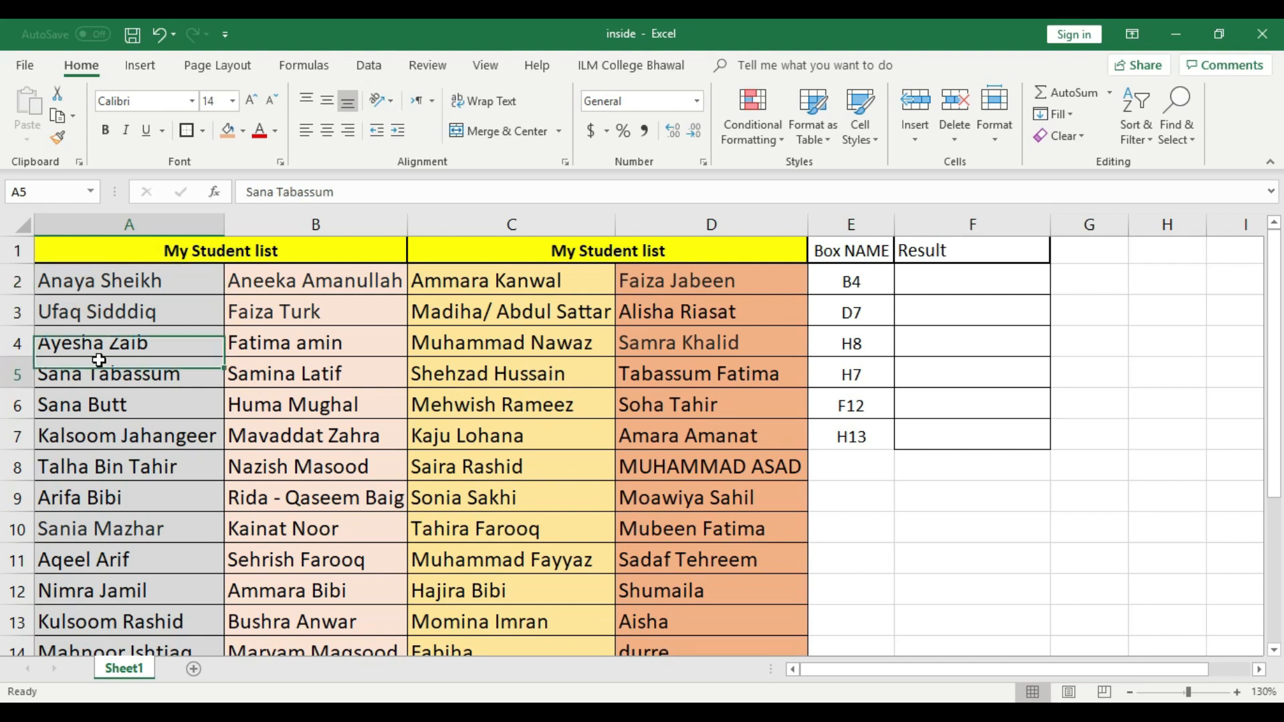
left_click(119, 292)
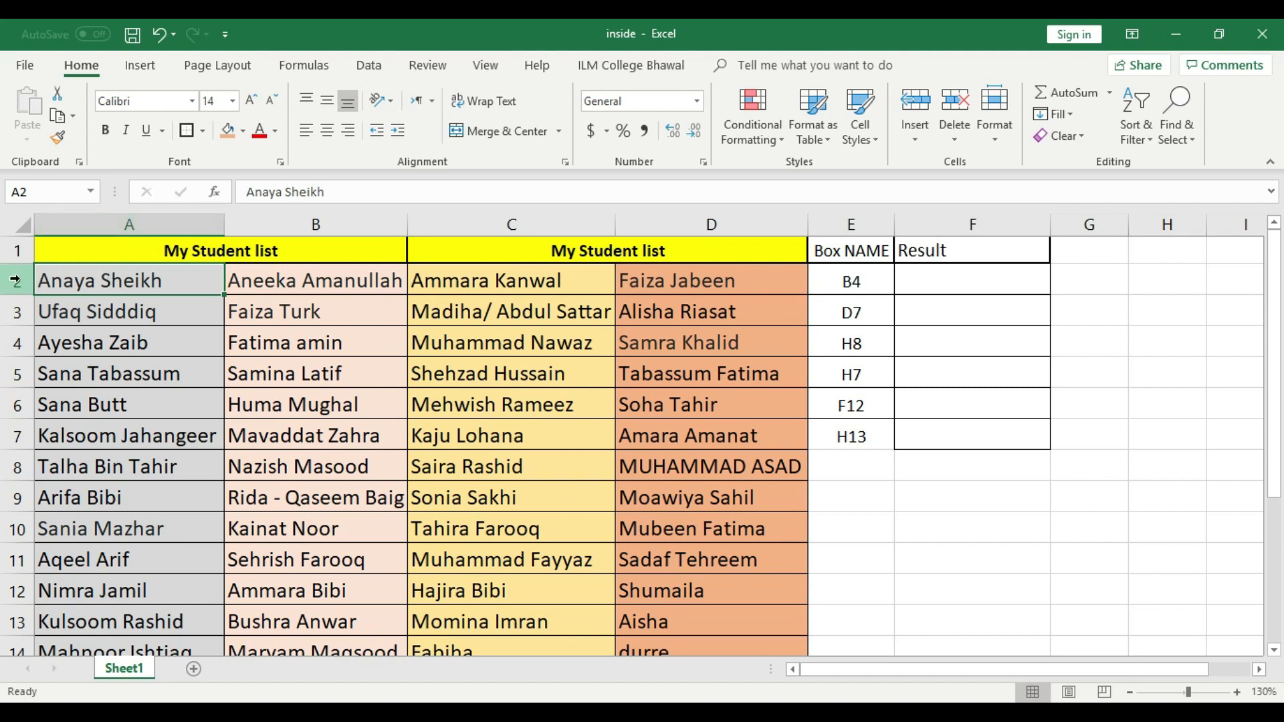
left_click(158, 368)
left_click(149, 287)
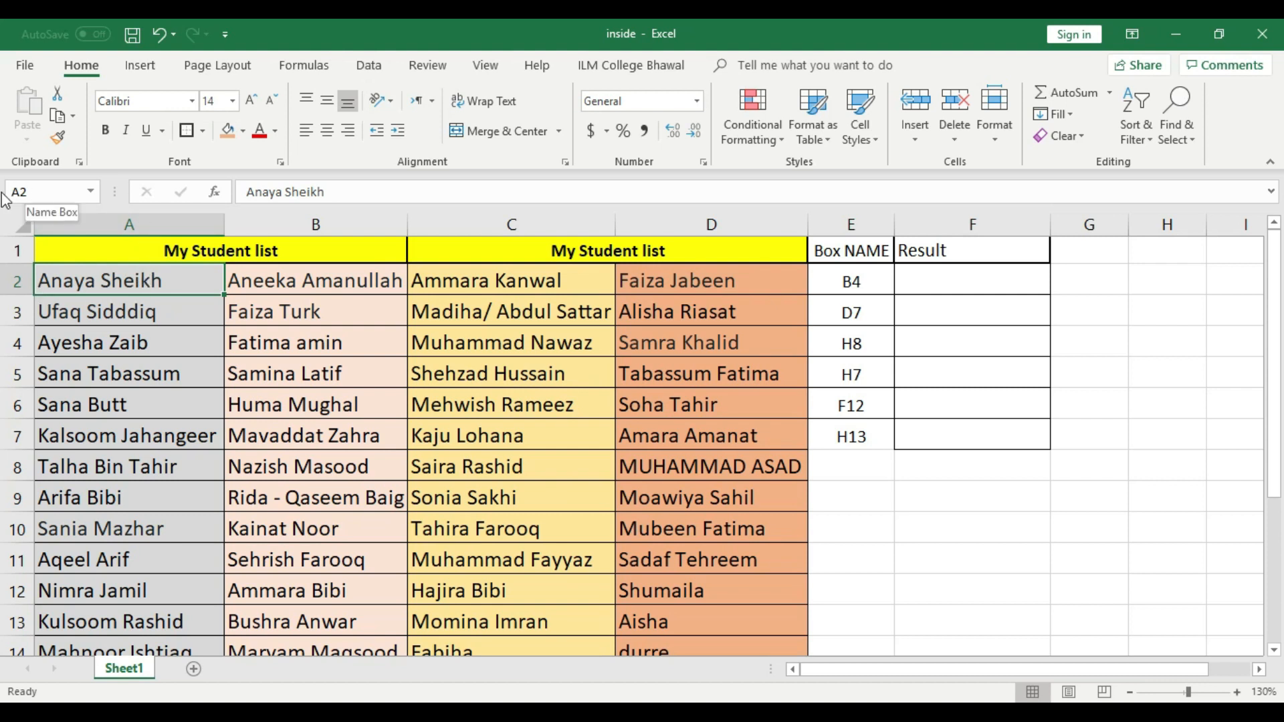
Examine the address of cell B17 by highlighting its column B and its row 17.
scroll(437, 457, "down", 3)
scroll(437, 457, "down", 1)
scroll(430, 490, "up", 1)
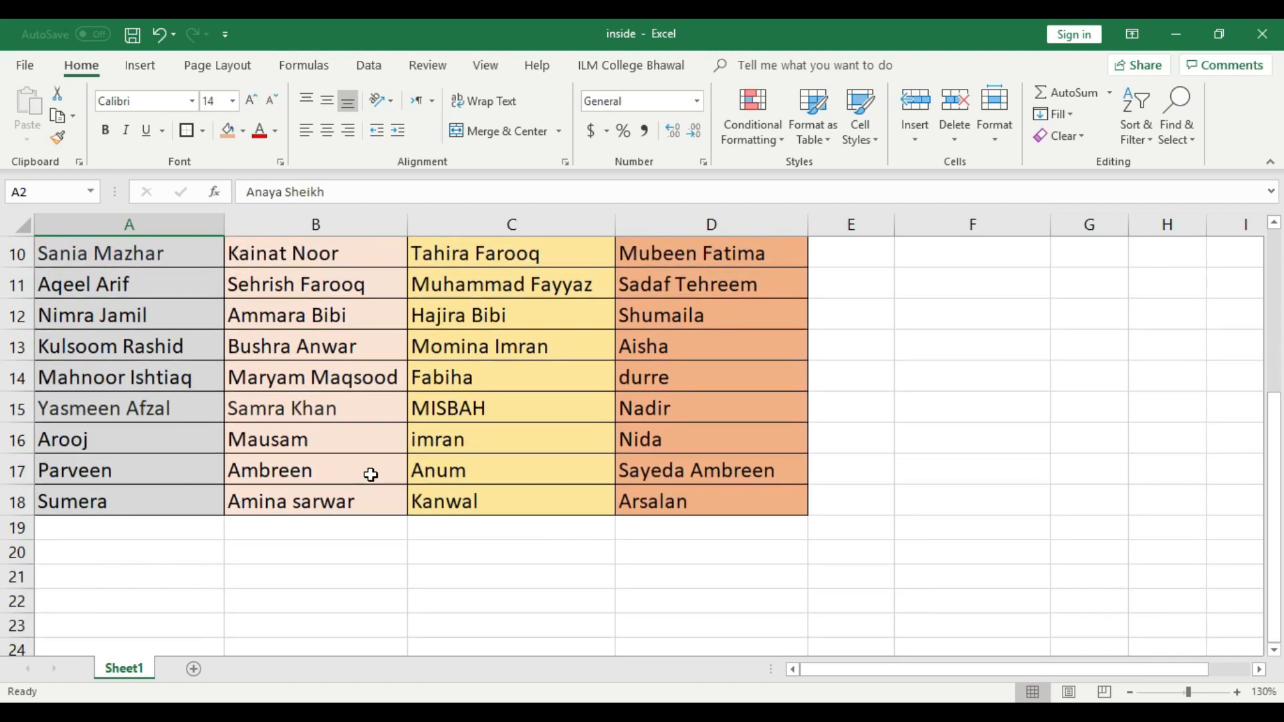
left_click(315, 475)
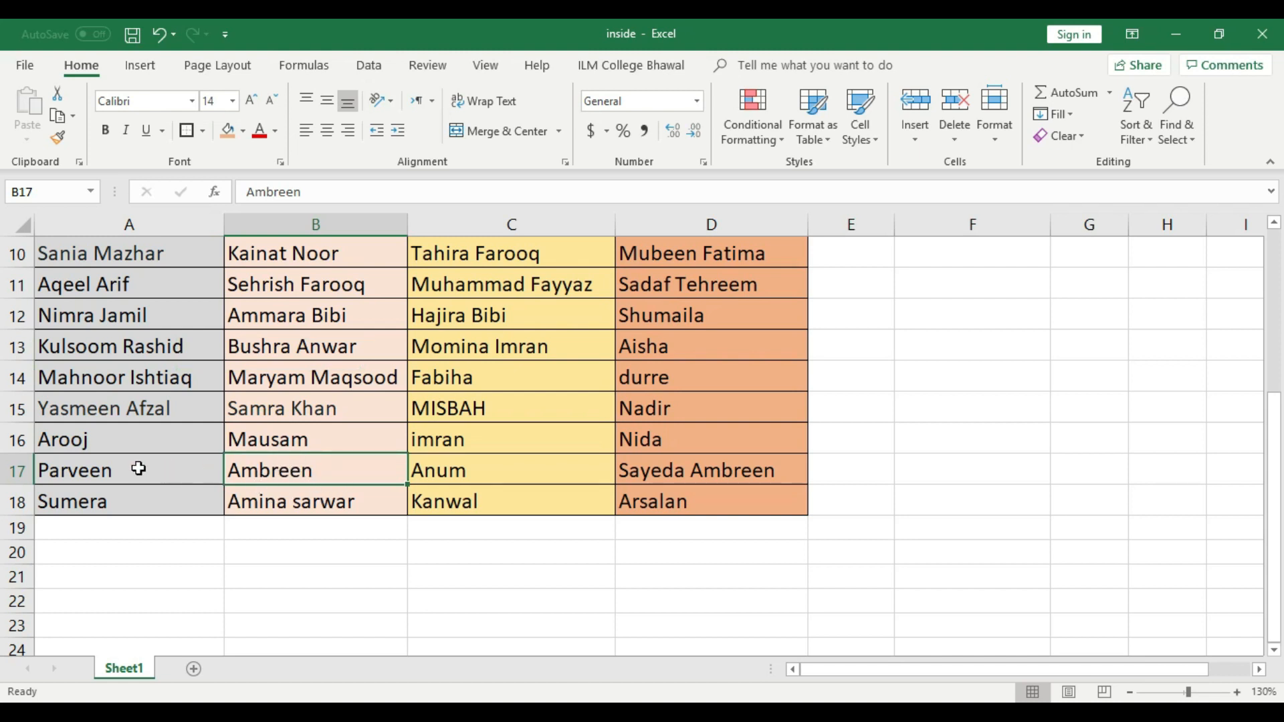
left_click(164, 465)
left_click(253, 468)
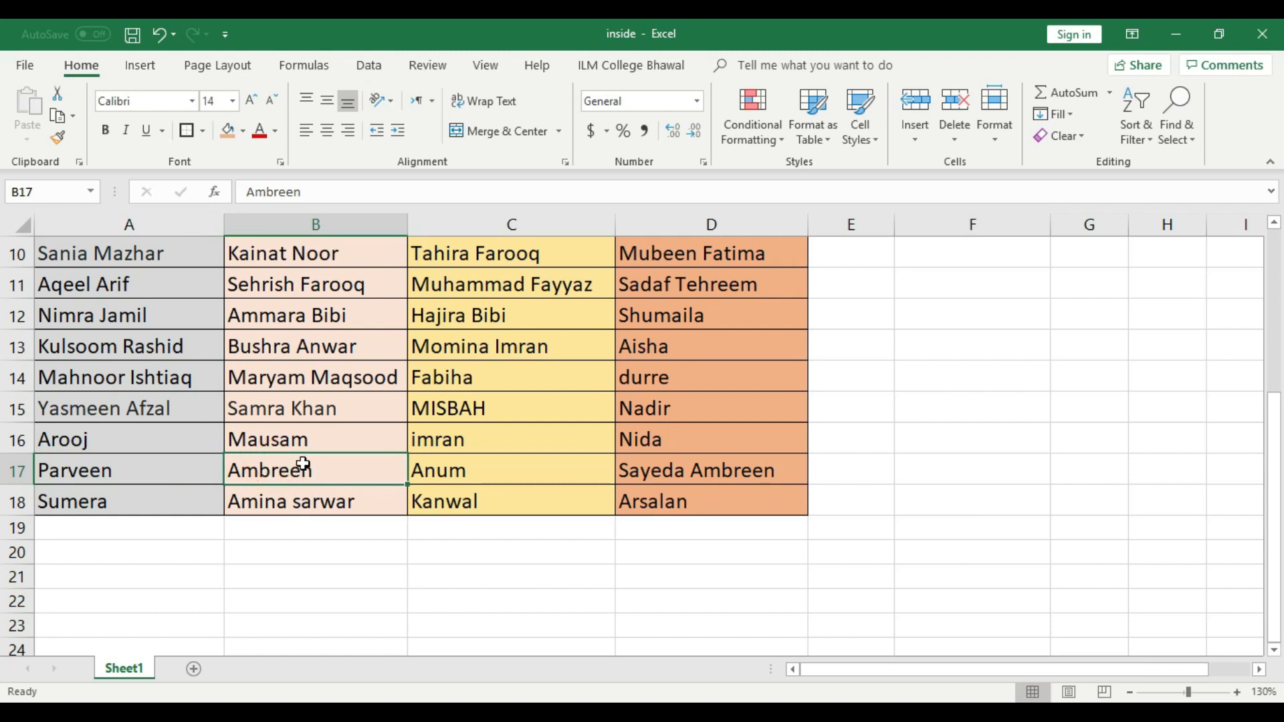
left_click(325, 221)
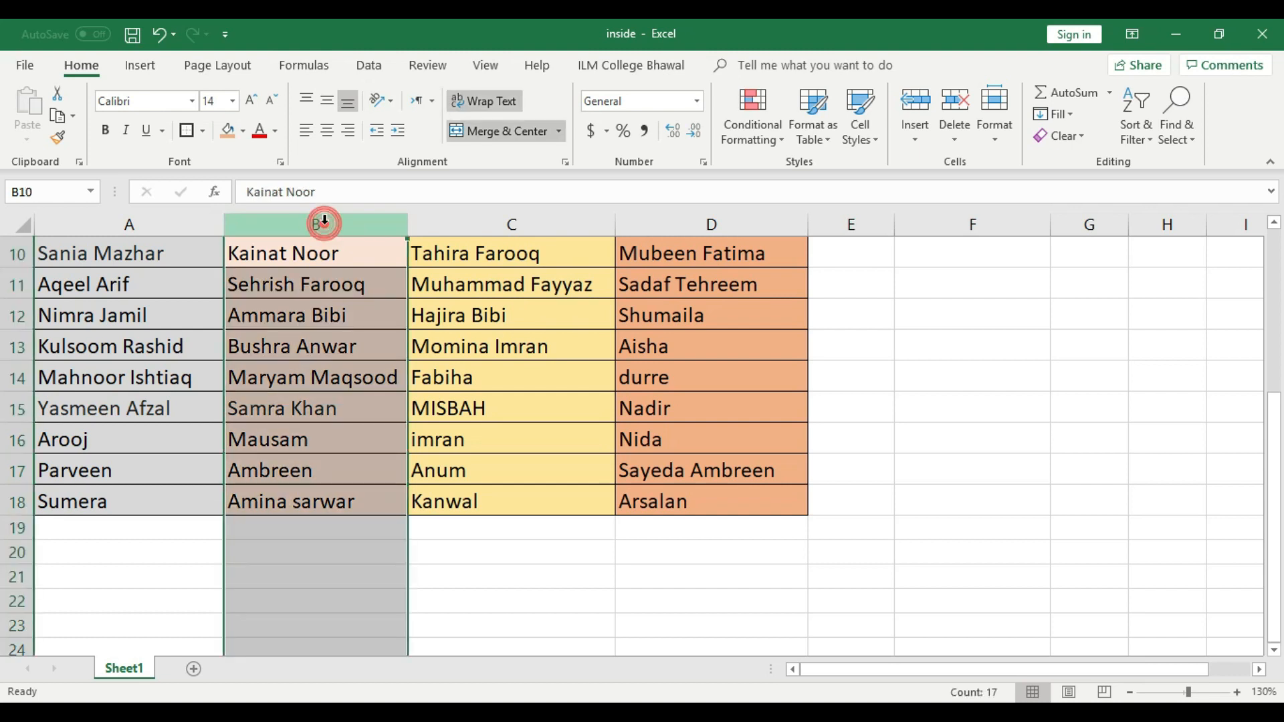
left_click(301, 411)
left_click(303, 476)
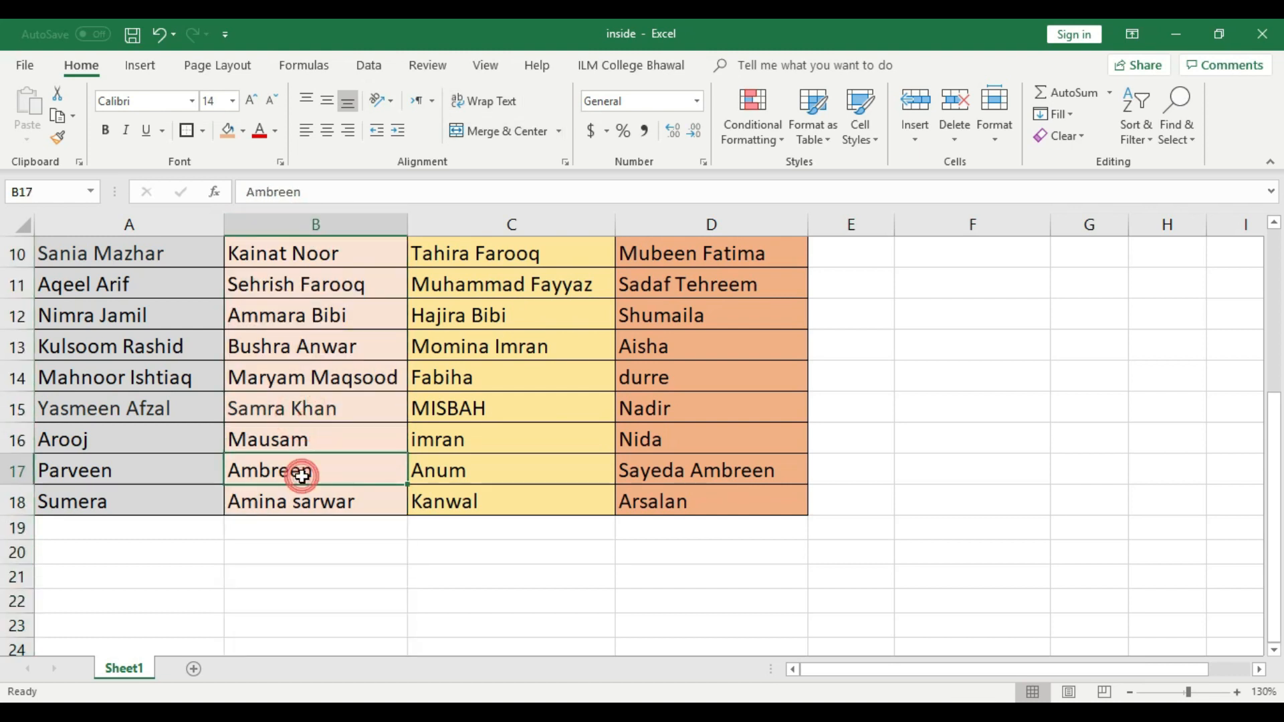
left_click(317, 222)
left_click(320, 464)
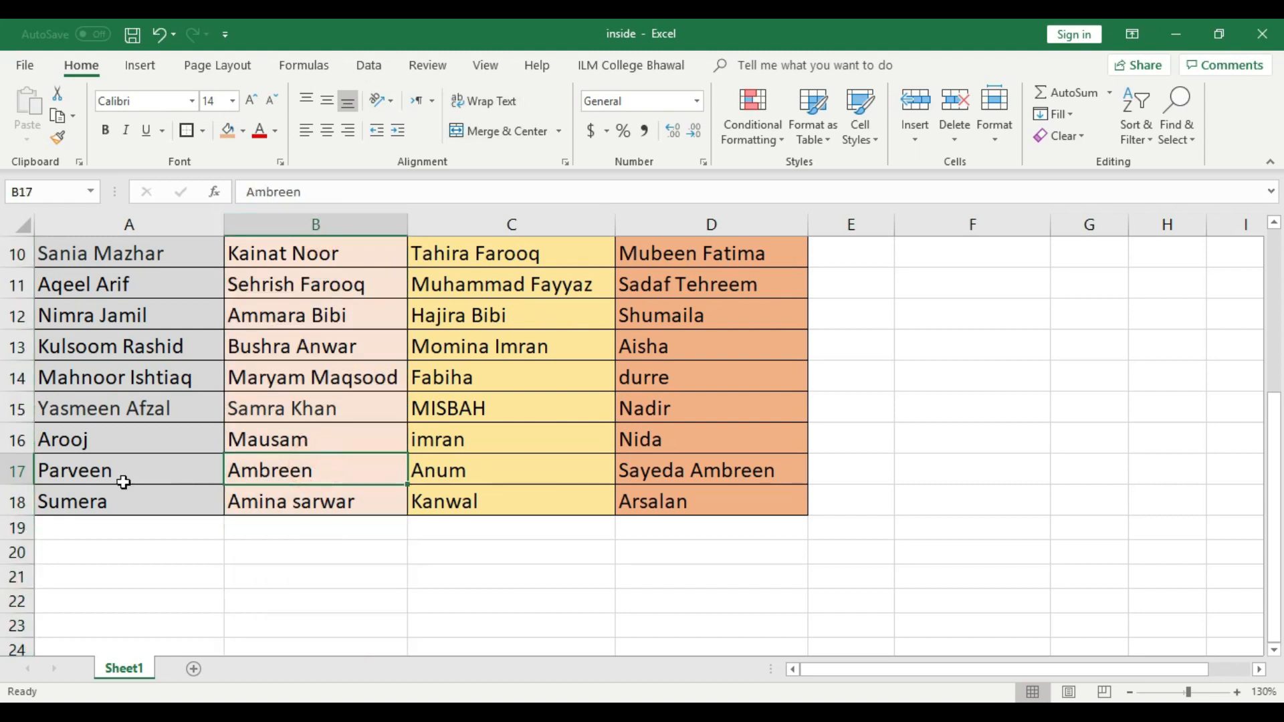
left_click(16, 463)
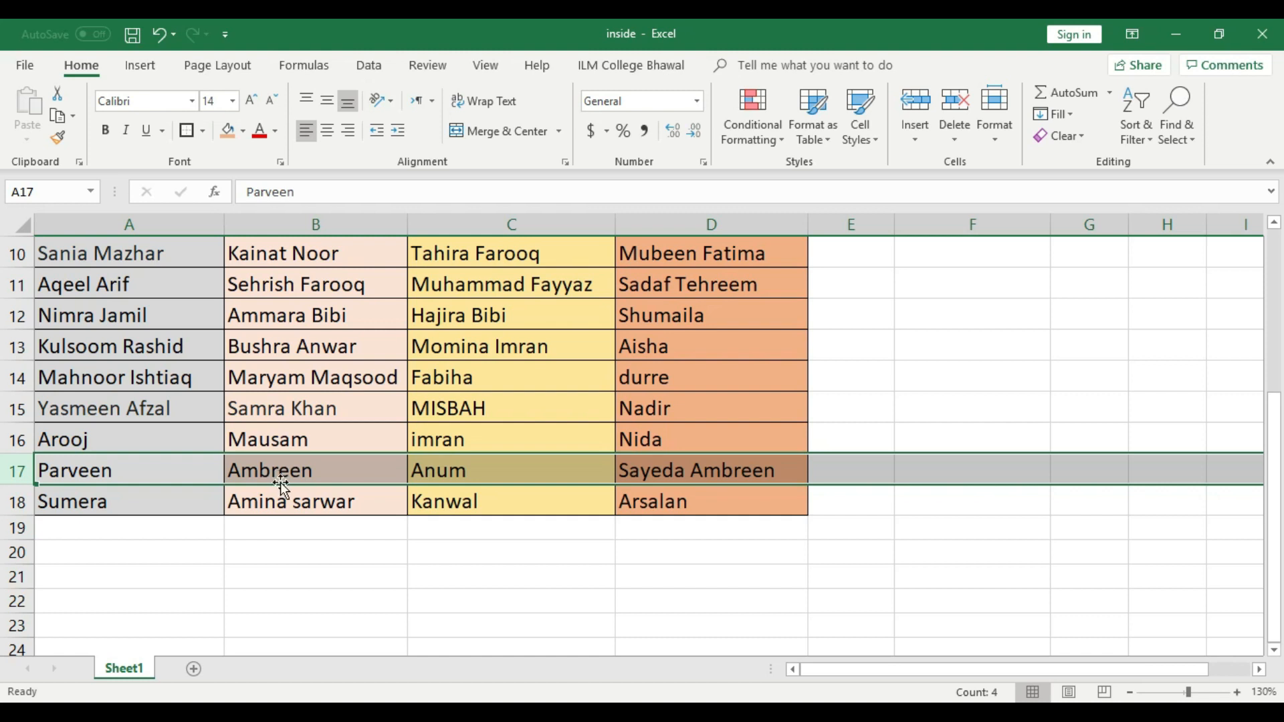
left_click(296, 553)
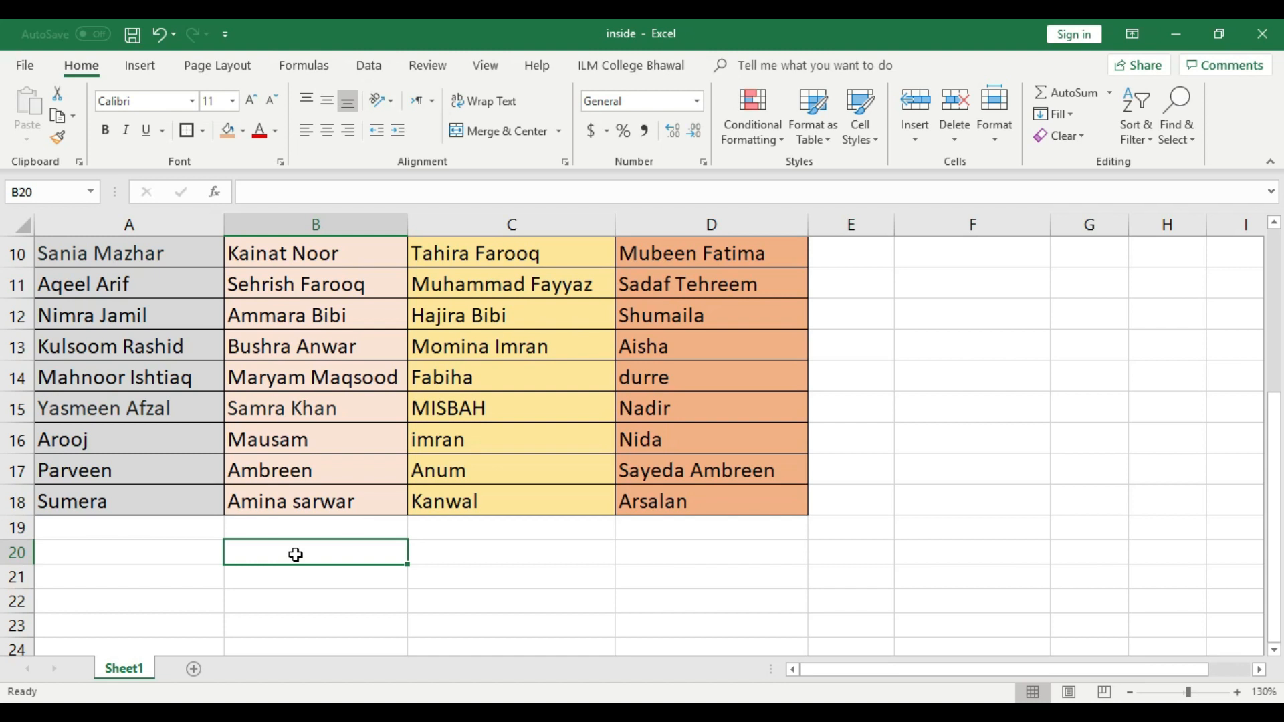
Clear the existing cell references from the Box NAME column, range E2:E7.
scroll(295, 555, "up", 3)
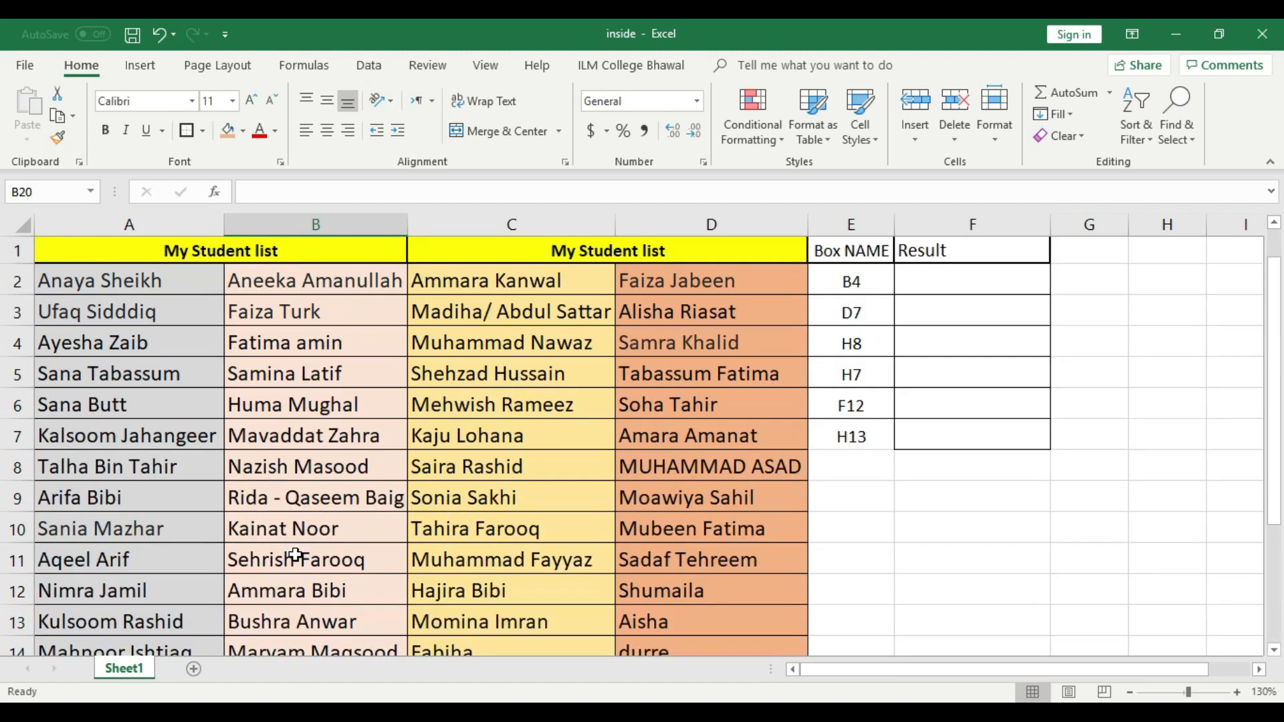
left_click(865, 286)
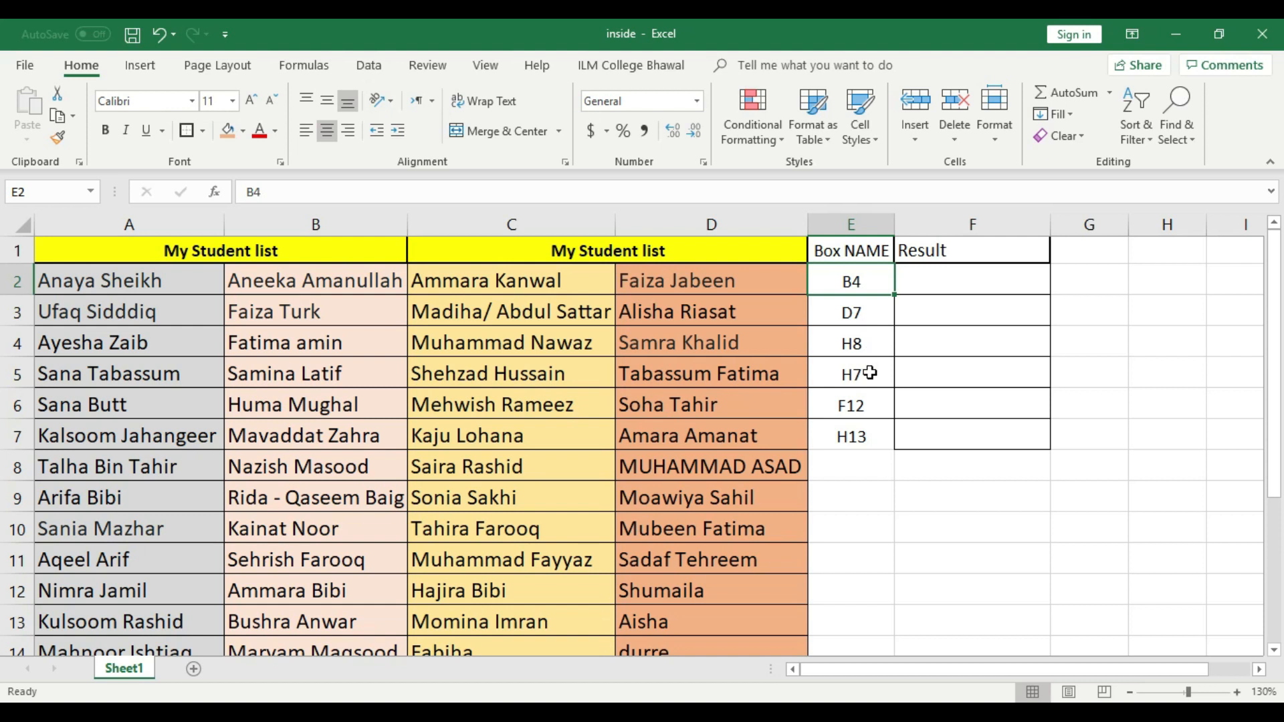
left_click(868, 443)
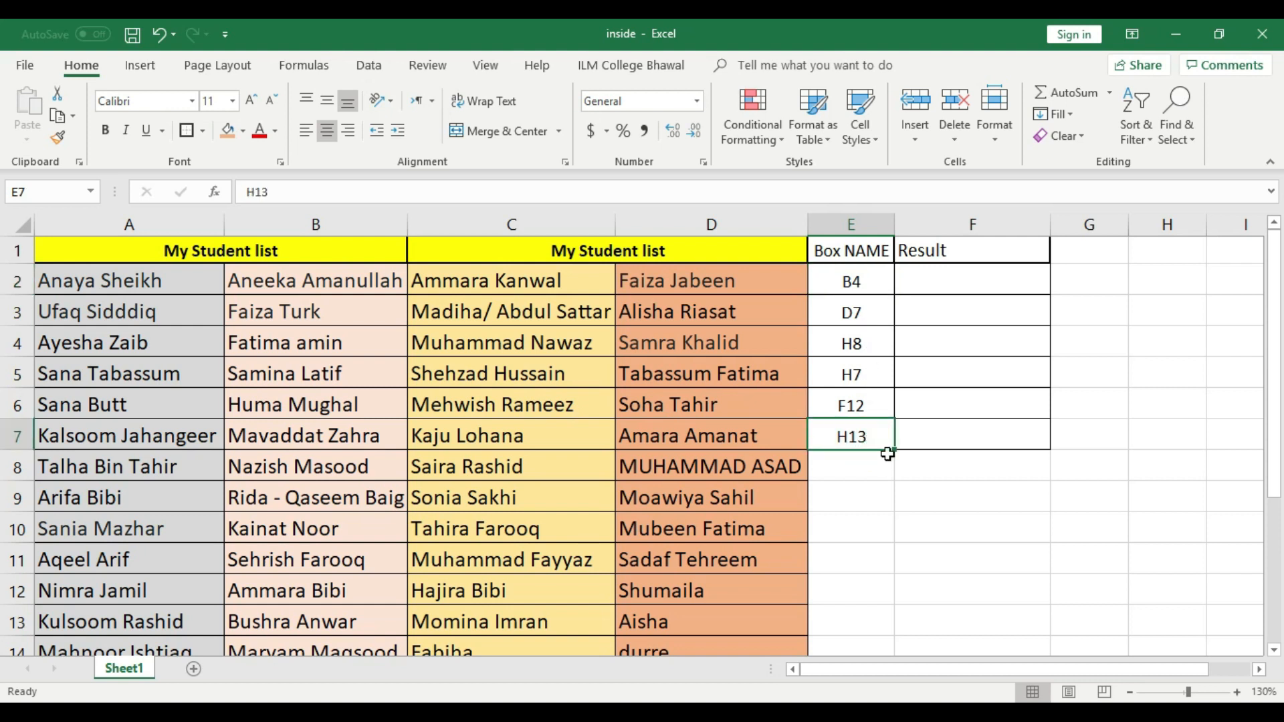
left_click_drag(873, 282, 876, 442)
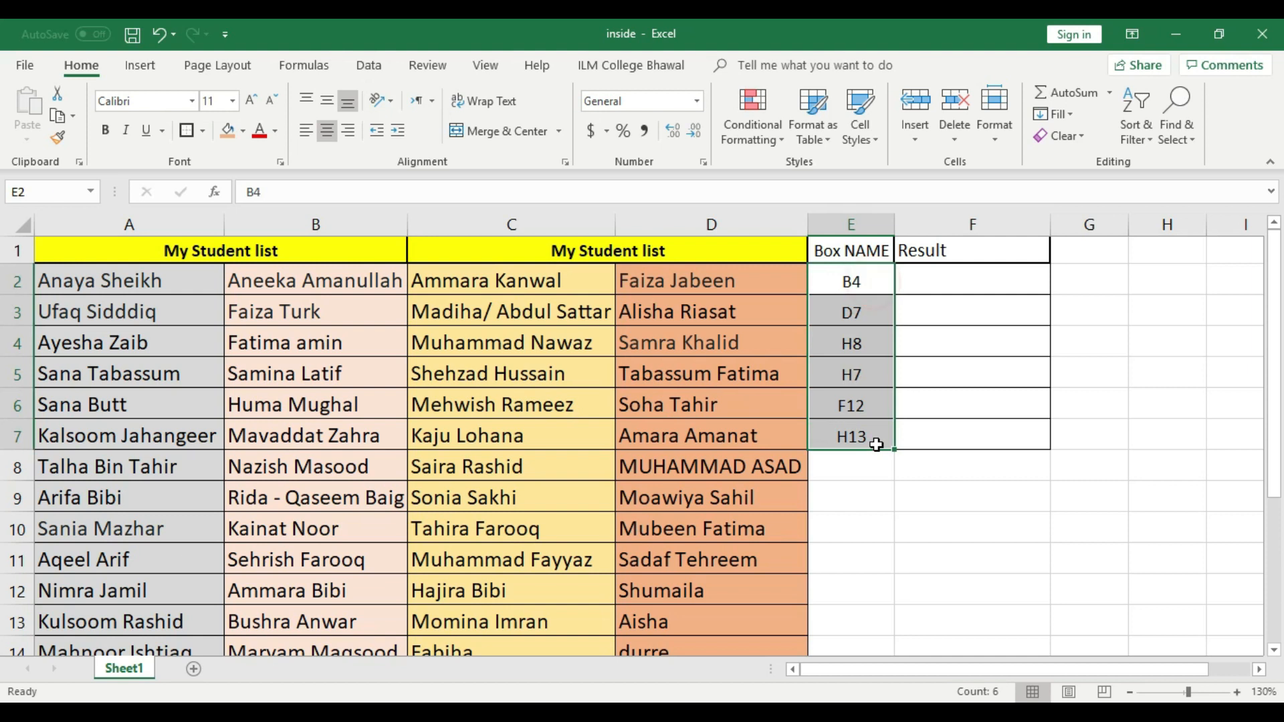
key("Delete")
left_click(862, 334)
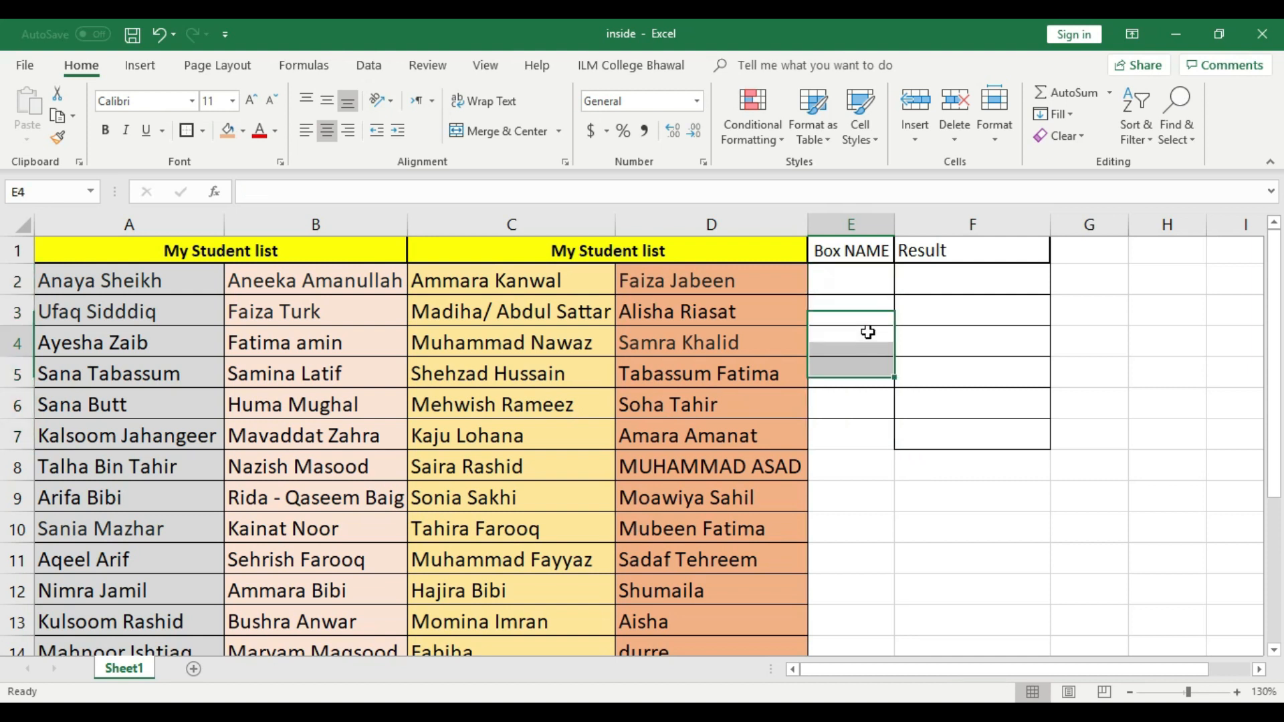
Enter the cell reference A2 in E2 under Box NAME and check it against the matching student cell.
left_click(94, 284)
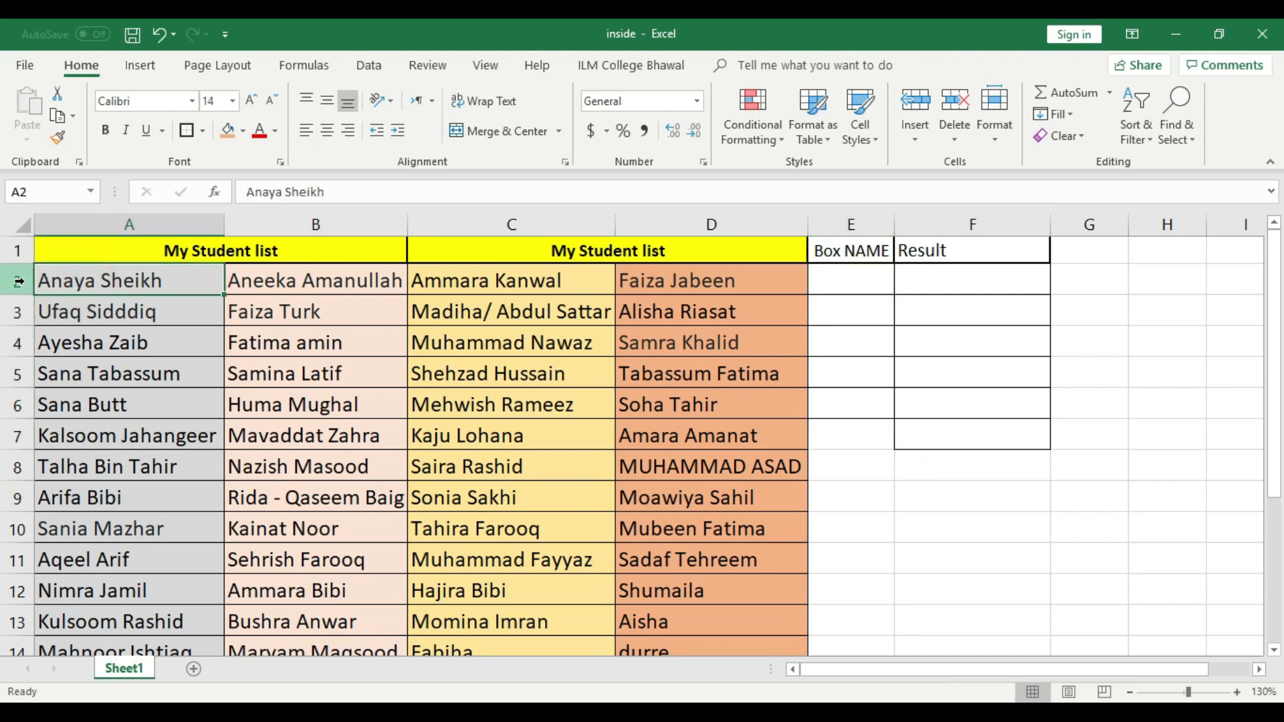
left_click(861, 288)
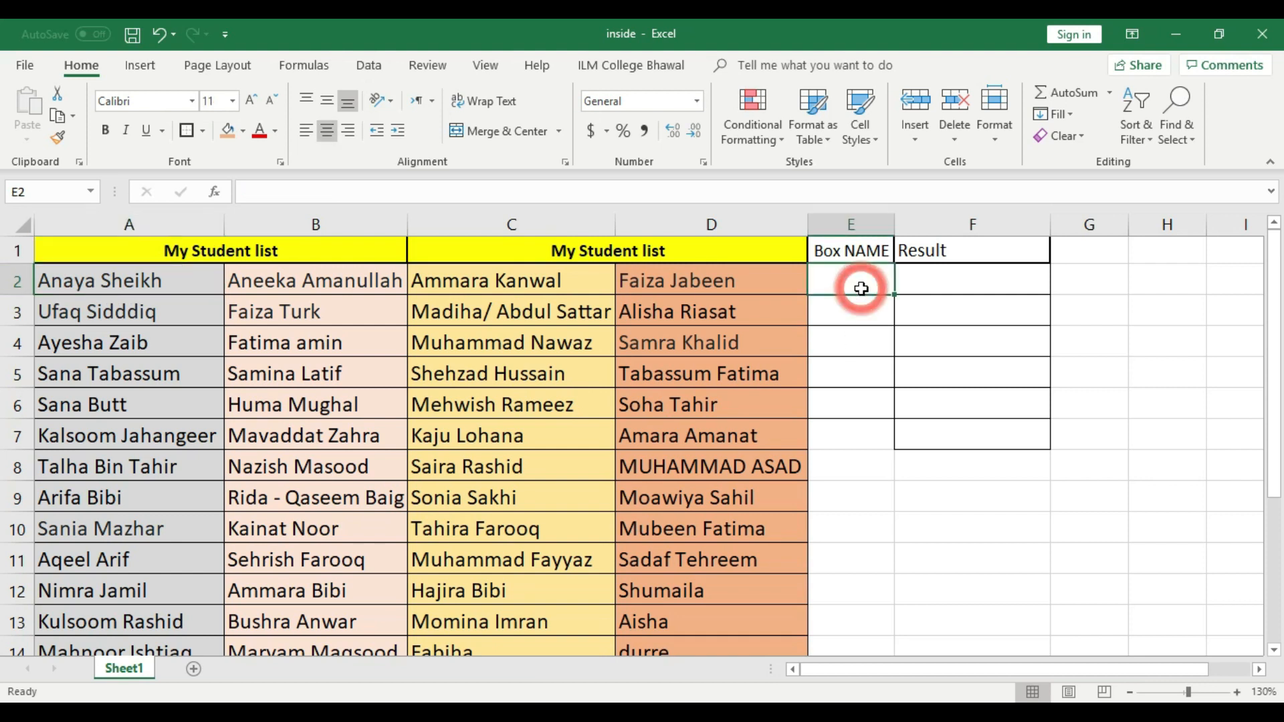
type("A2")
left_click(873, 344)
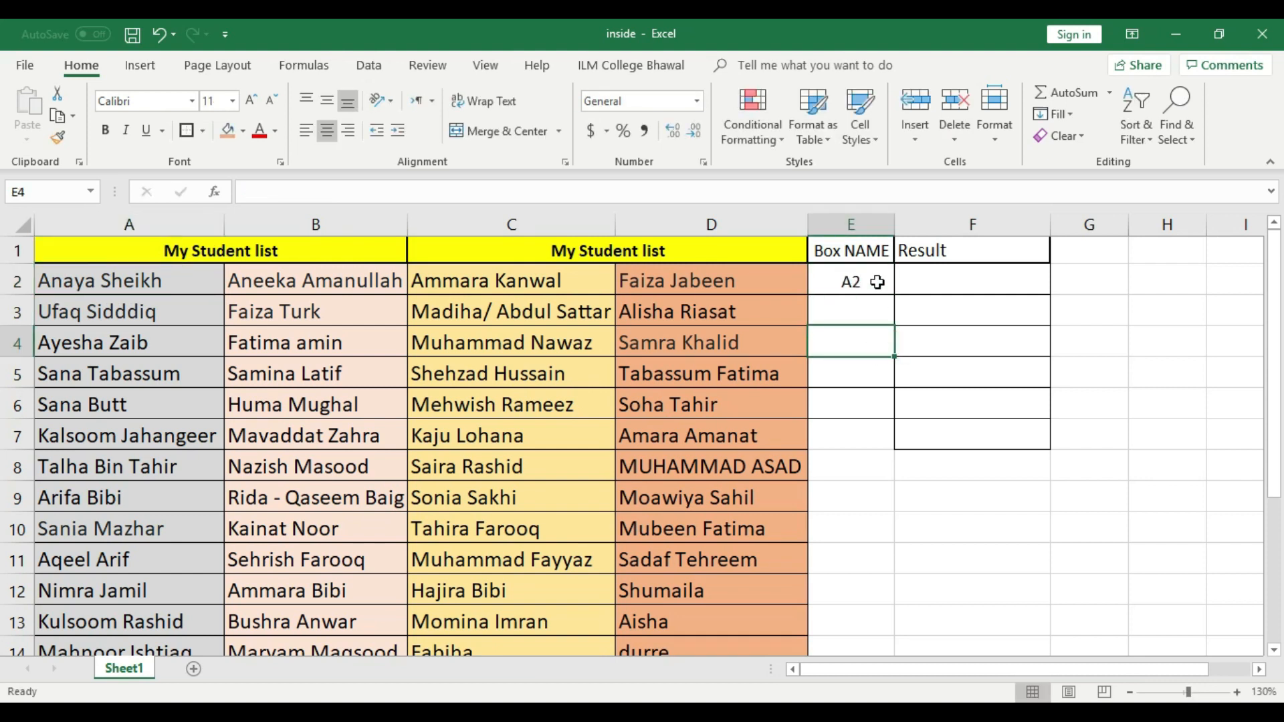
left_click(983, 283)
left_click(866, 284)
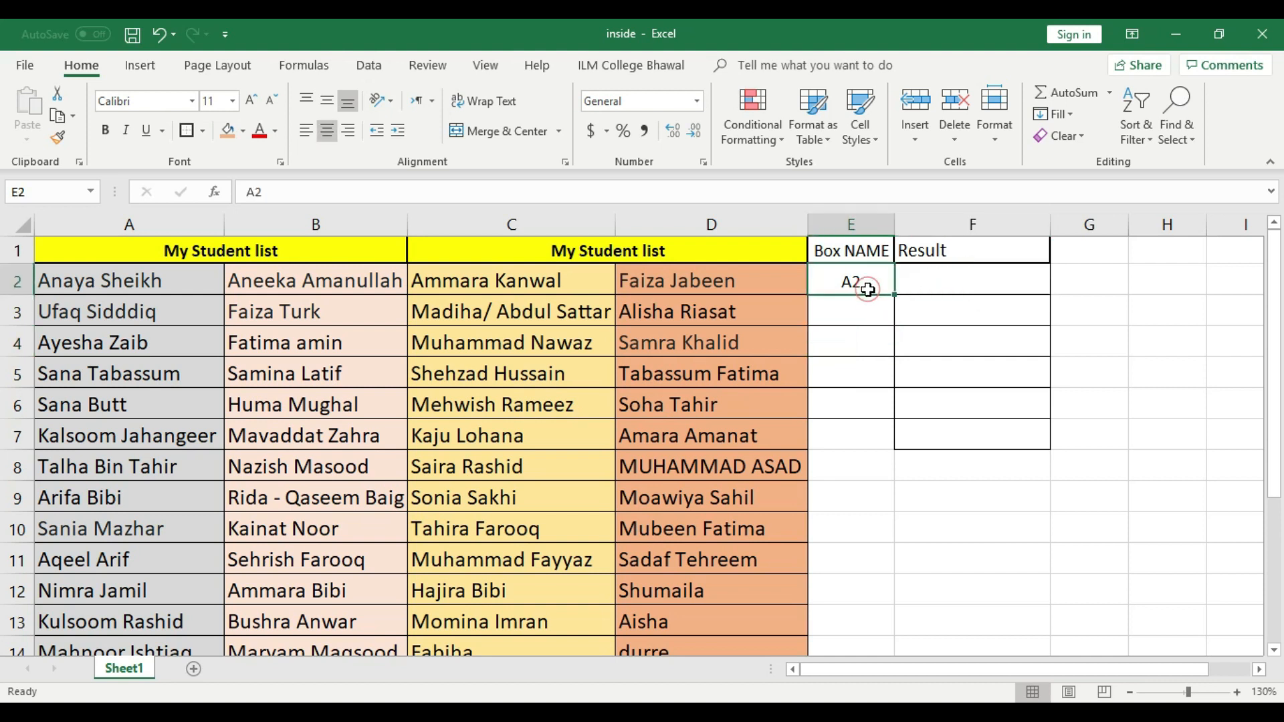
left_click(118, 272)
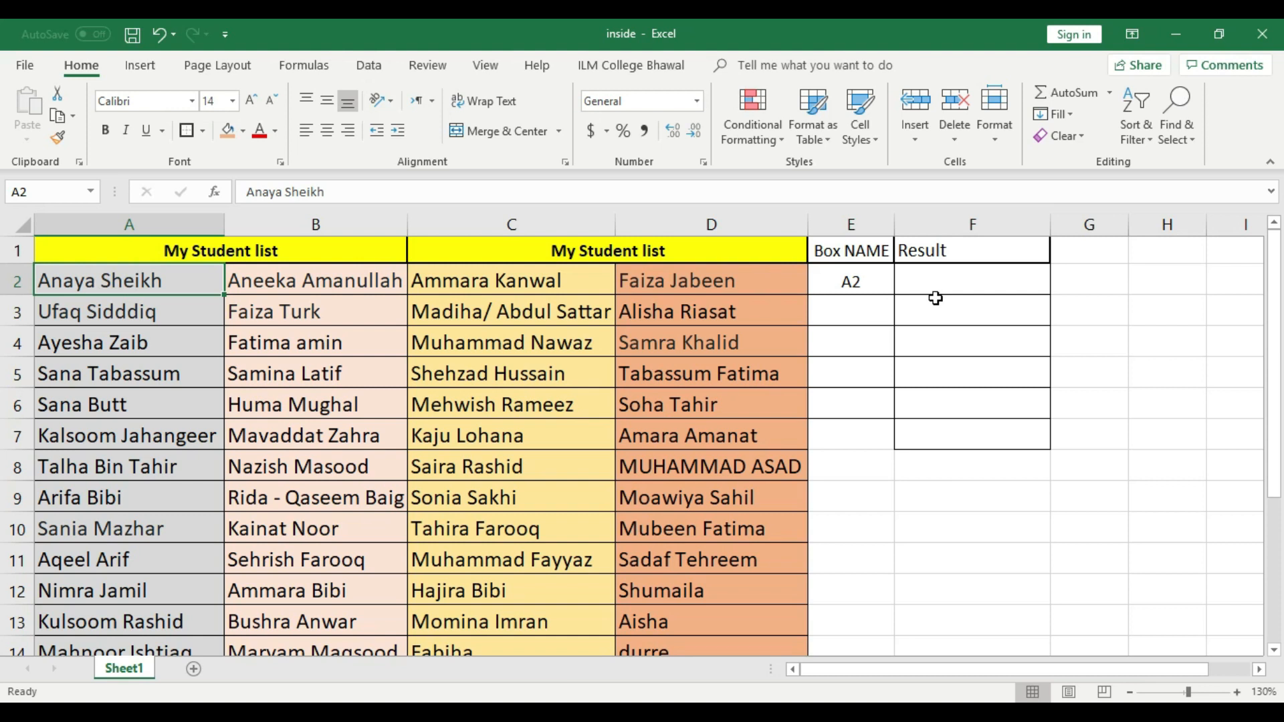
Look up the address of the student cell in column B, row 13, and enter B13 in E3 under Box NAME.
scroll(402, 562, "down", 2)
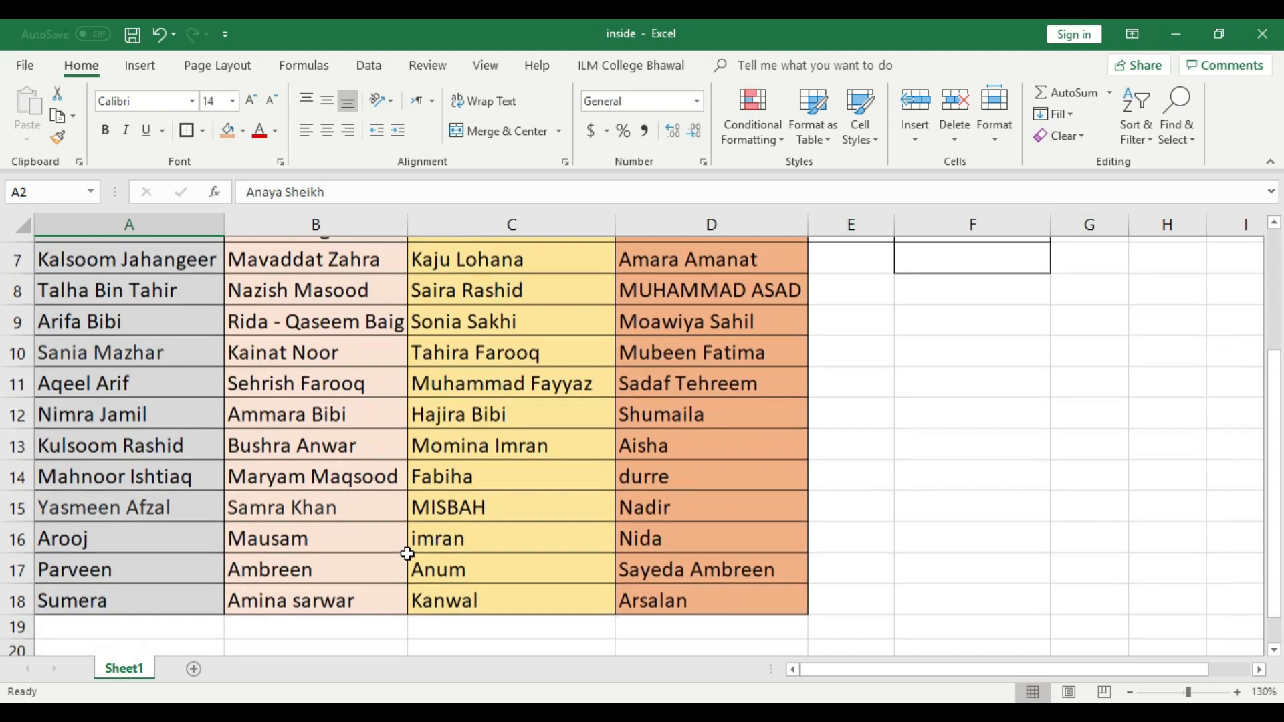
left_click(339, 440)
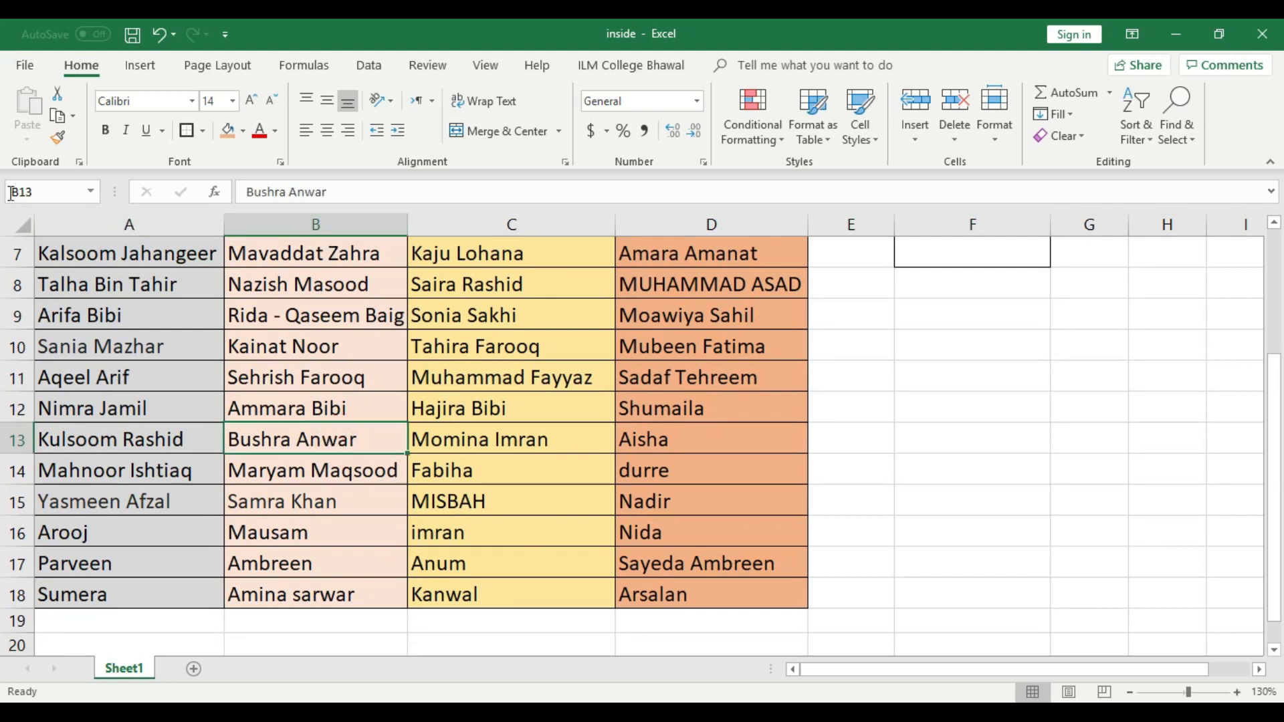
scroll(1020, 569, "up", 2)
left_click(850, 314)
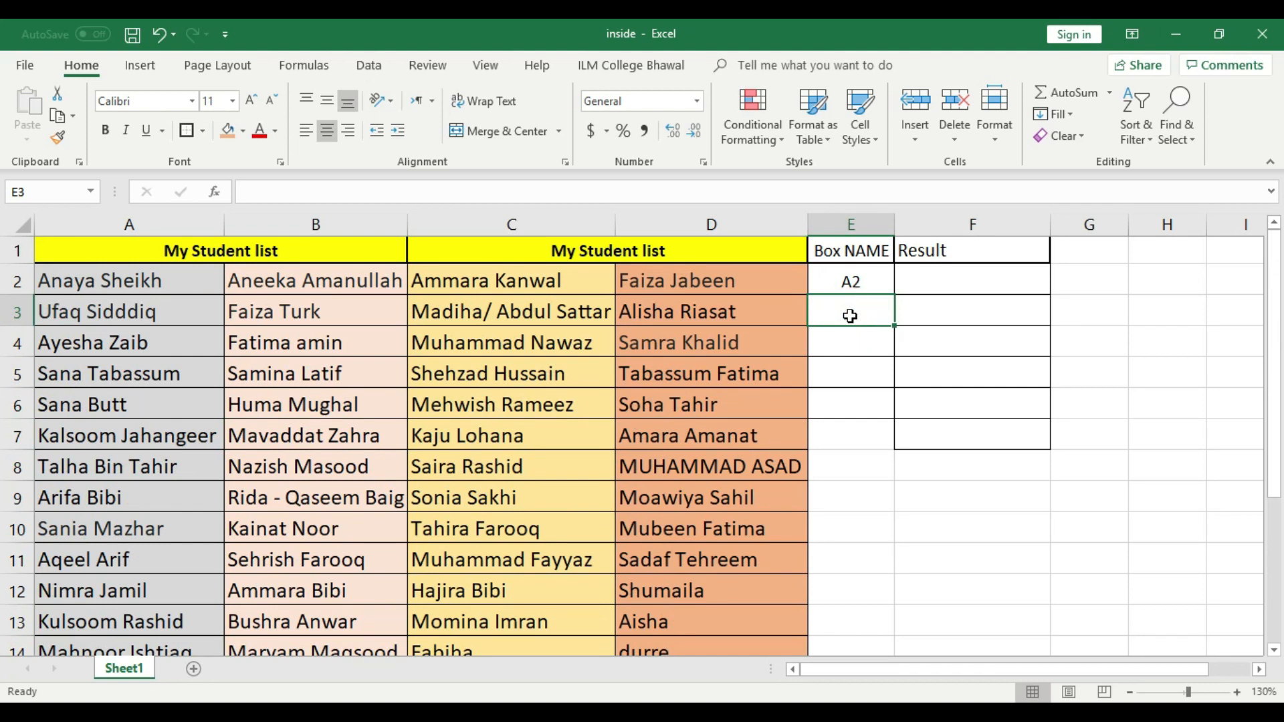
type("B13")
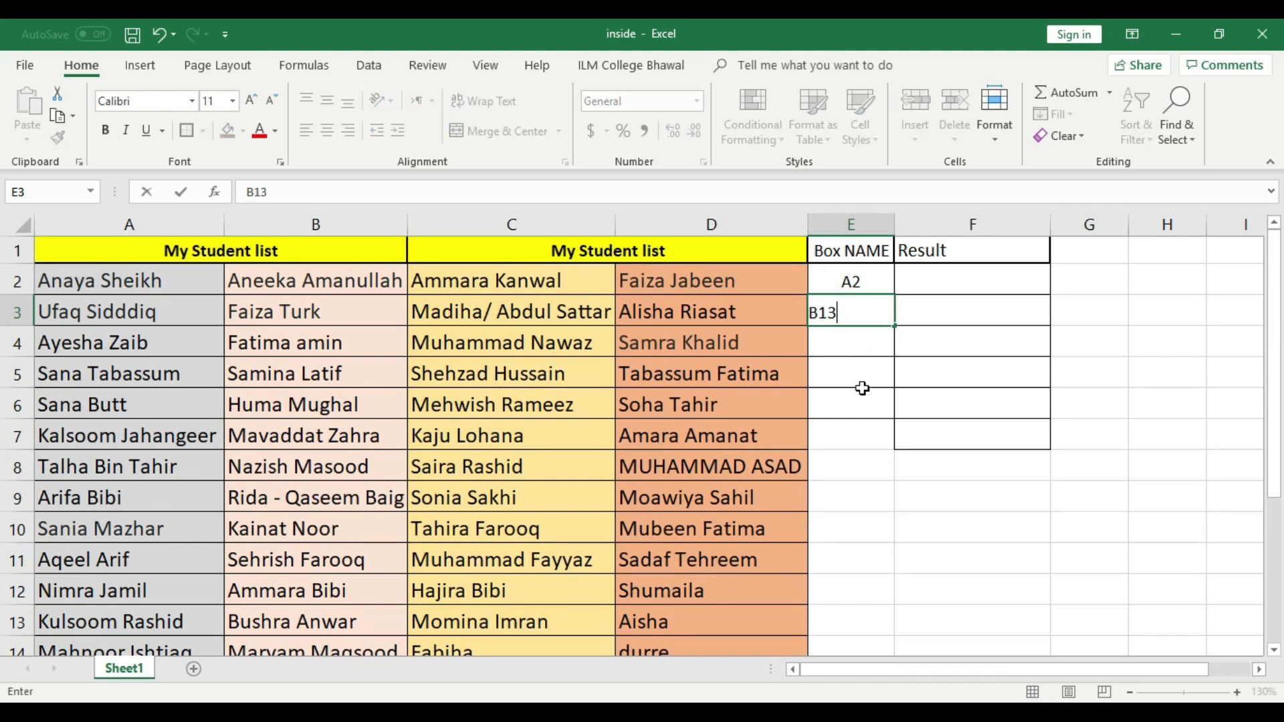
left_click(861, 379)
left_click(862, 342)
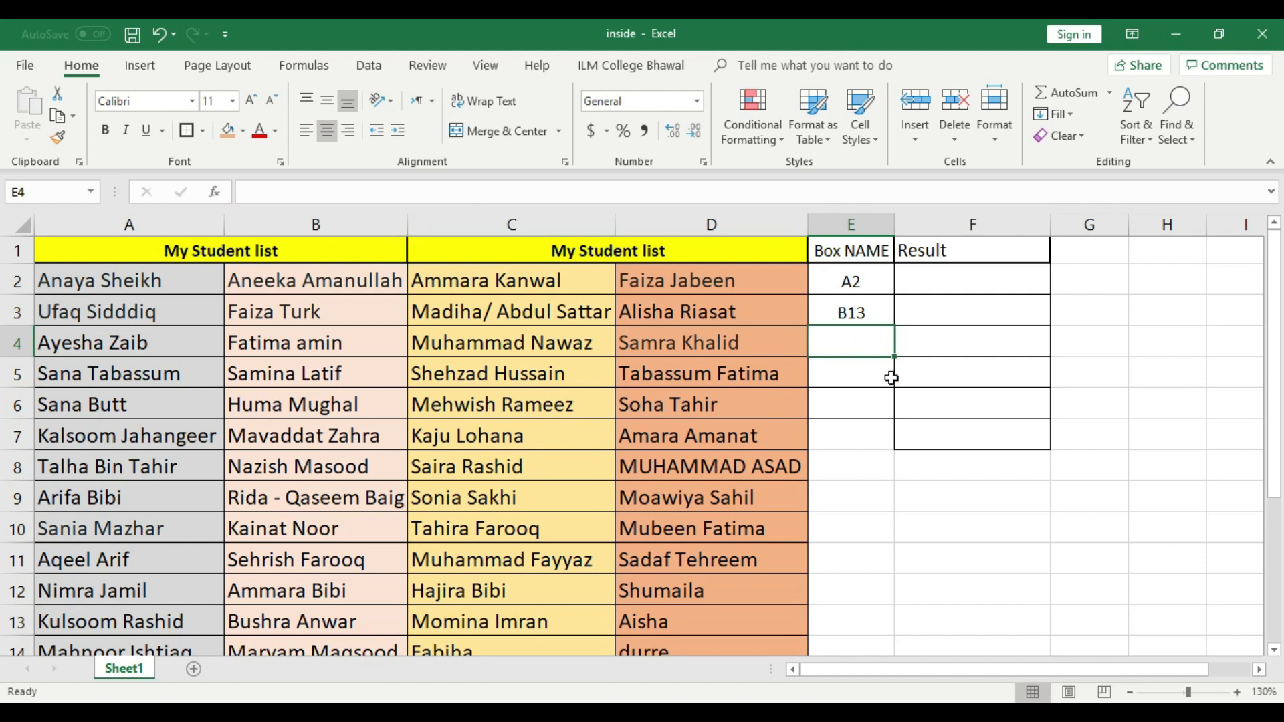
Enter the cell references C12, A7 and A5 in E4, E5 and E6 under Box NAME.
type("C12")
left_click(862, 379)
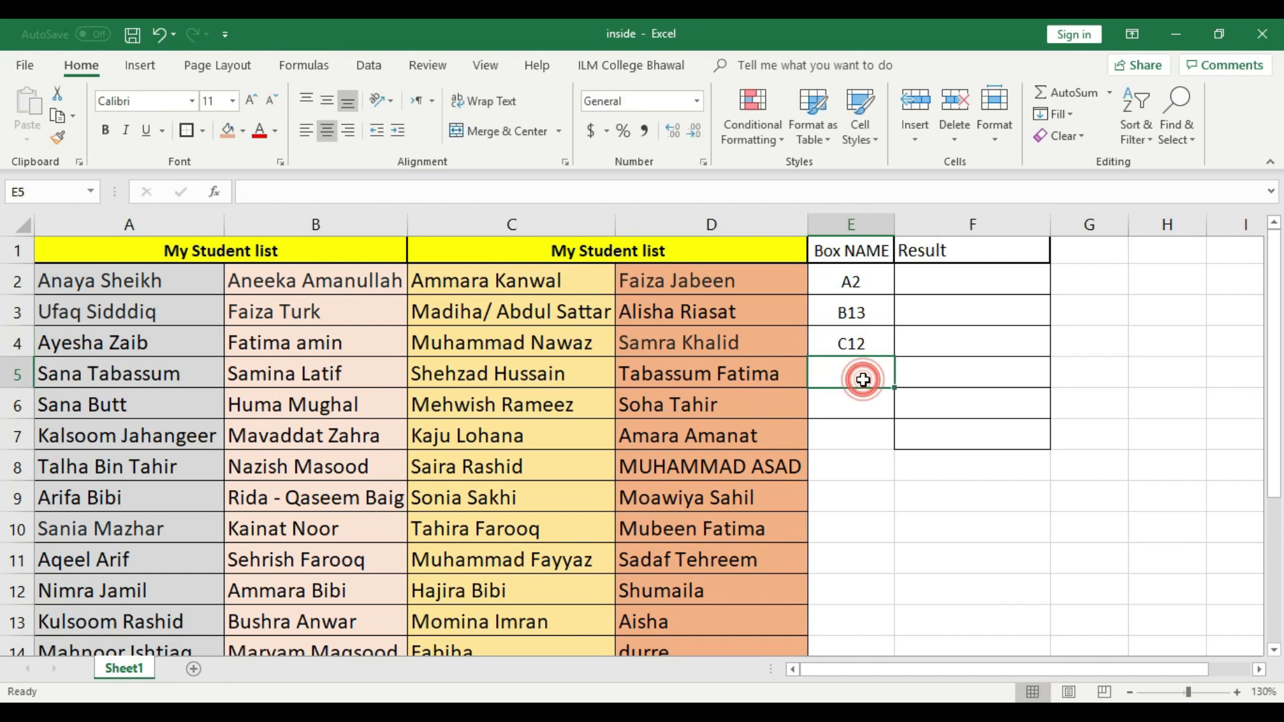
type("A2")
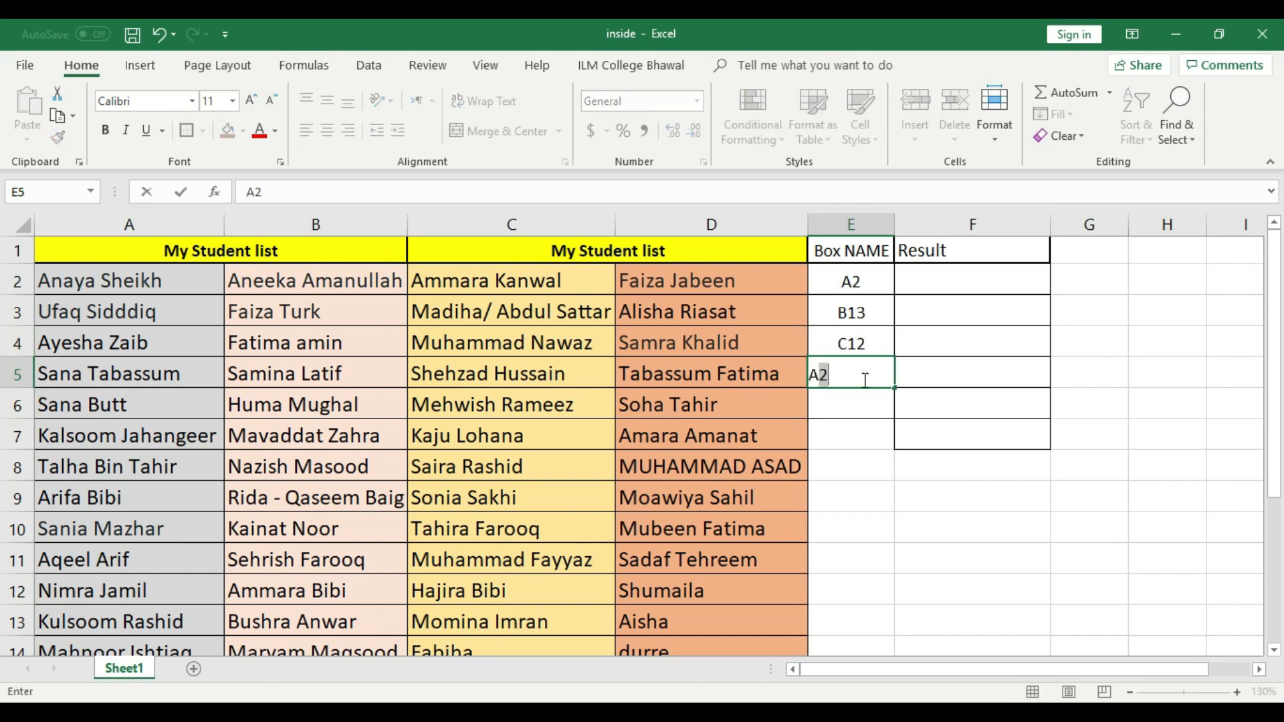
key("BackSpace")
type("7")
left_click(865, 404)
type("A5")
left_click(866, 438)
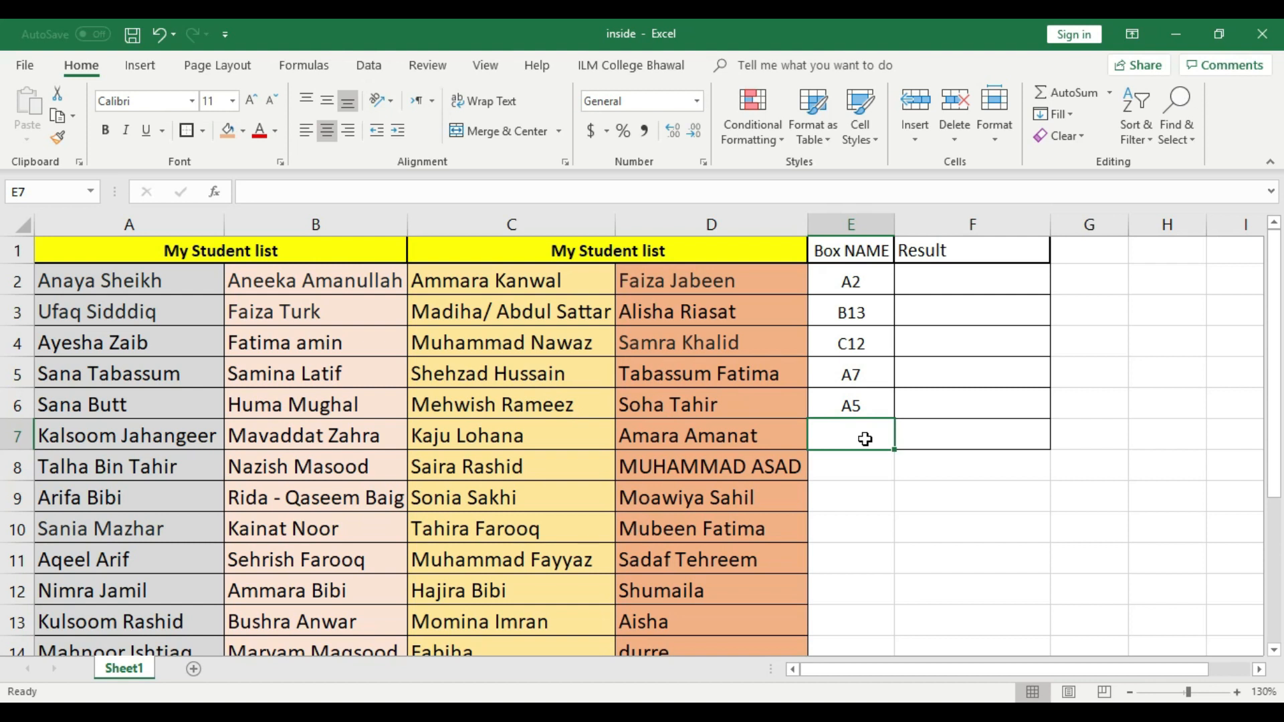
Look up the address of the last student cell in column C and enter C18 in E7 under Box NAME.
scroll(775, 503, "down", 5)
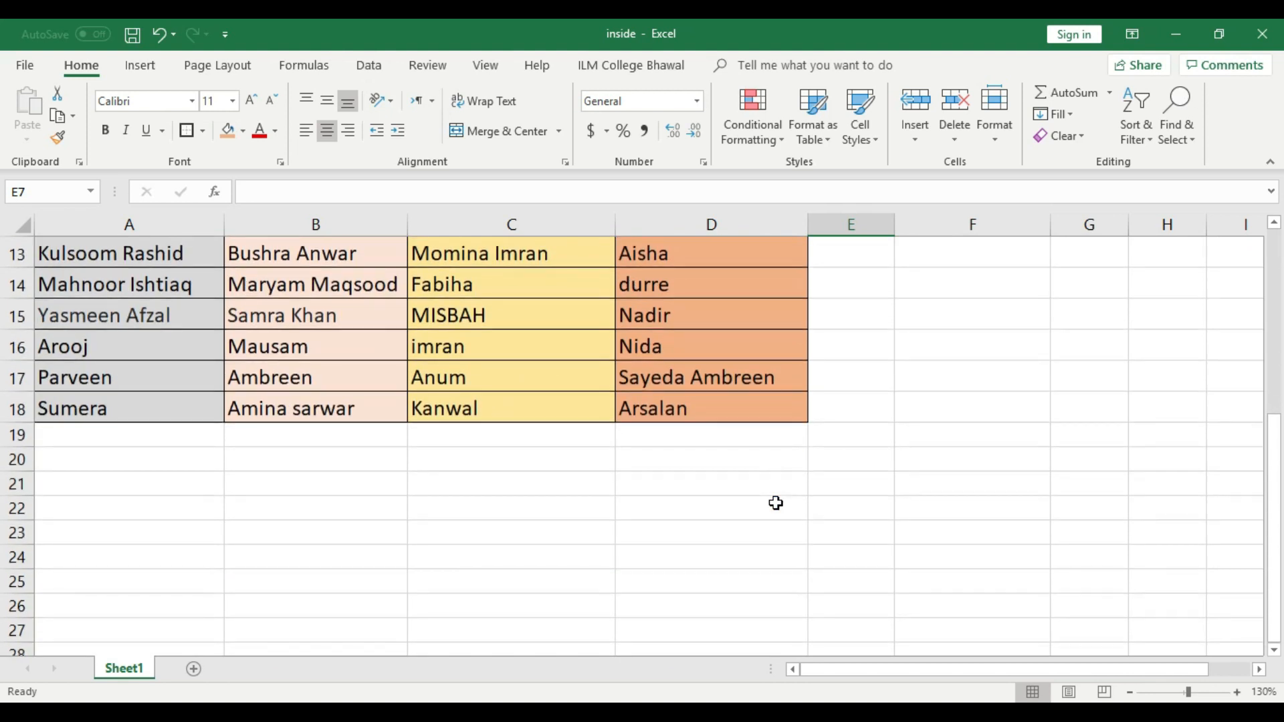
scroll(775, 503, "down", 1)
scroll(773, 504, "up", 5)
scroll(742, 587, "down", 4)
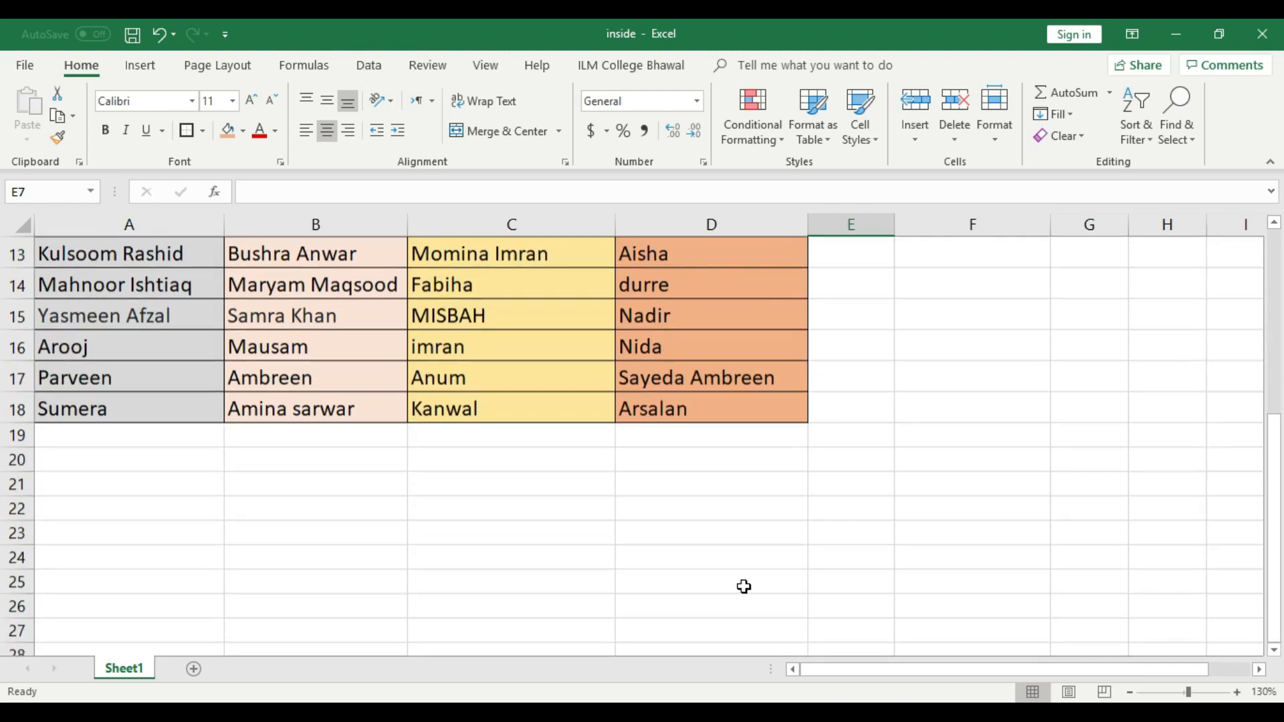
scroll(743, 587, "up", 2)
left_click(474, 594)
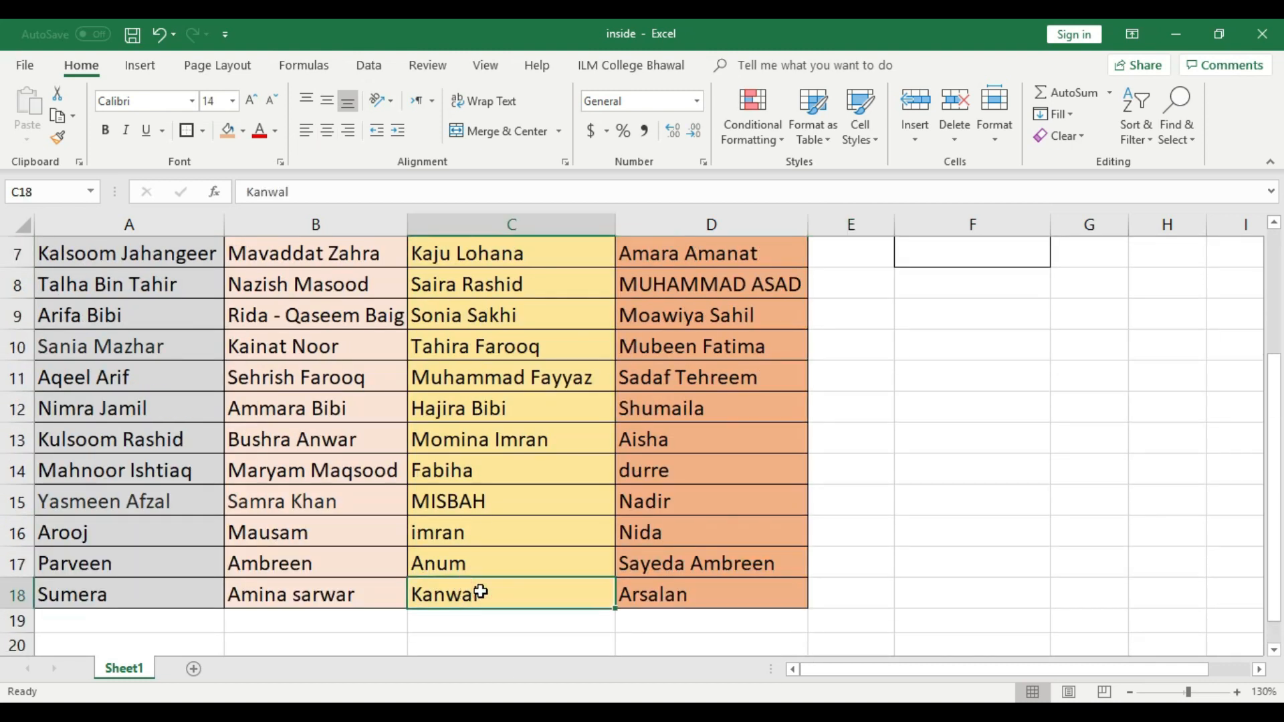
scroll(476, 593, "up", 2)
left_click(831, 433)
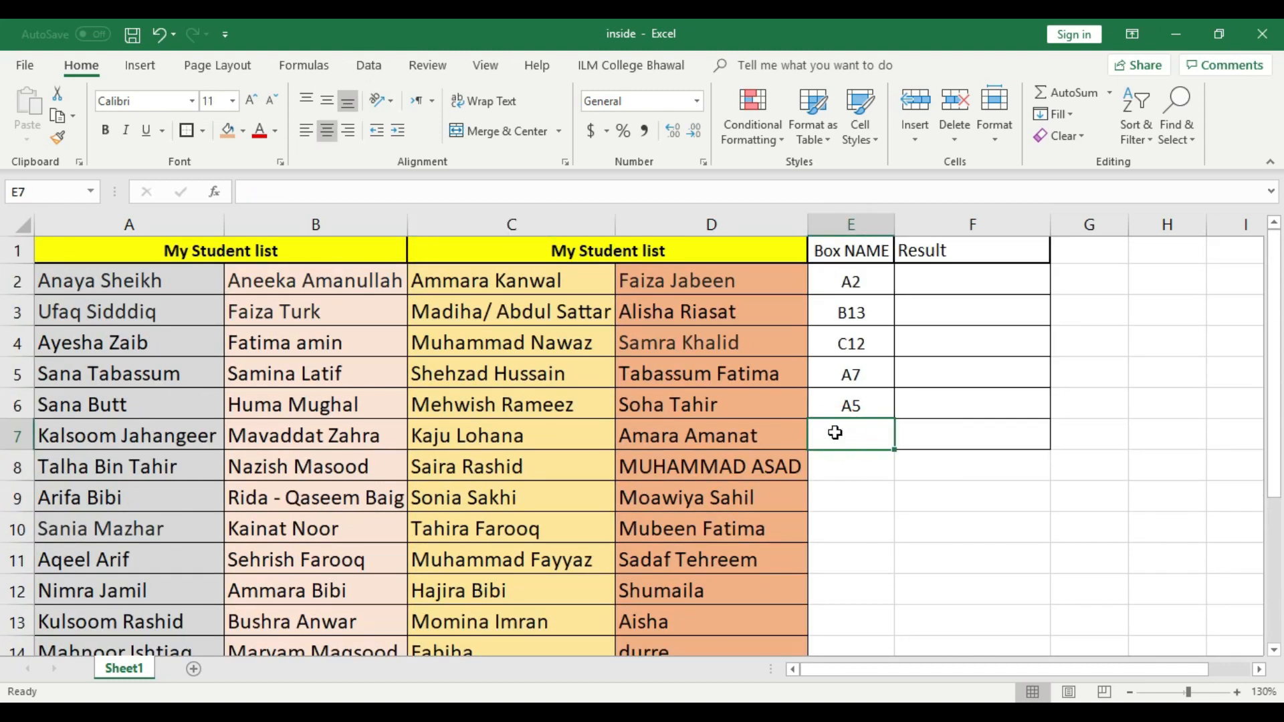
type("C18")
key("Return")
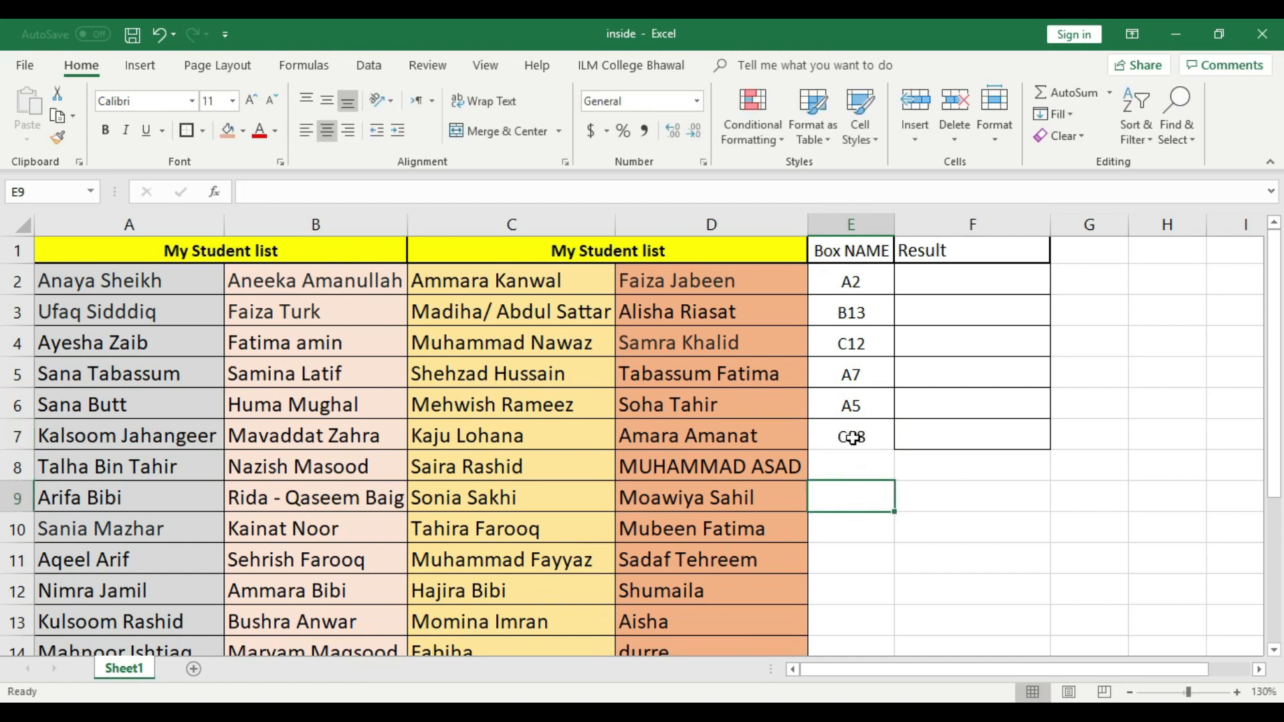
Apply all borders to cell E7 in the Box NAME column.
left_click(849, 435)
left_click(977, 435)
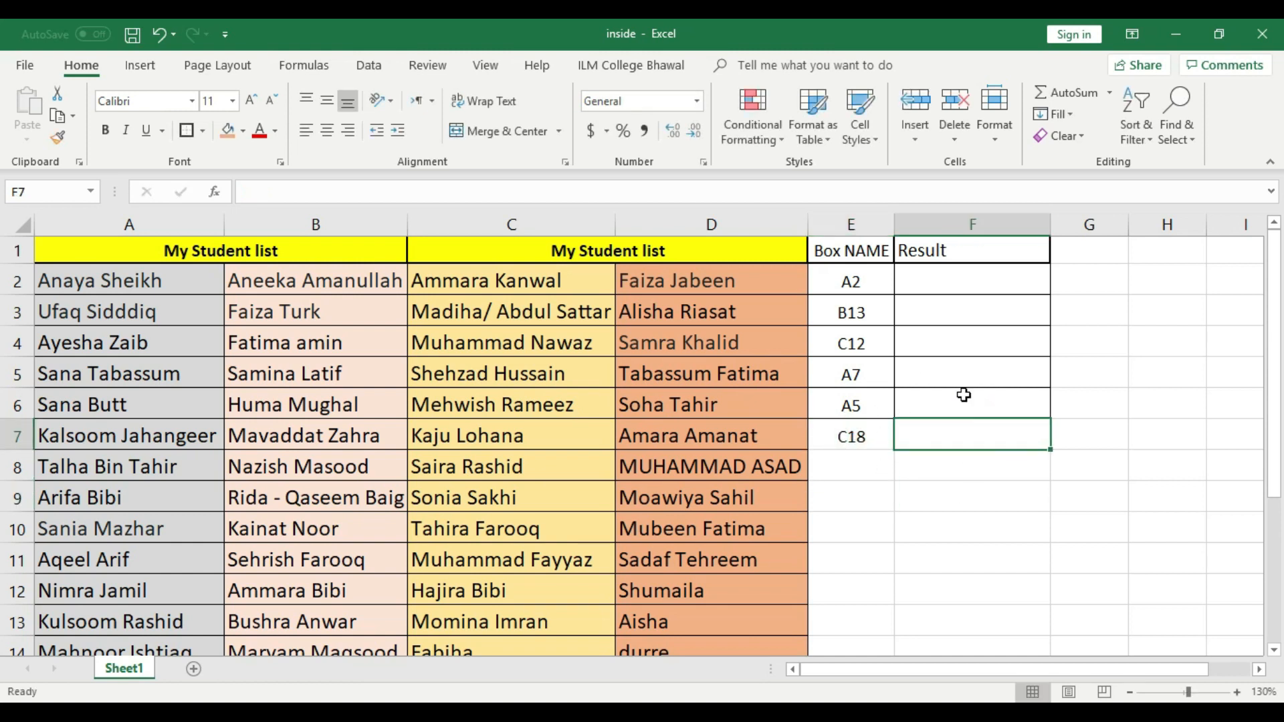
left_click(874, 448)
left_click(202, 131)
left_click(209, 292)
left_click(893, 552)
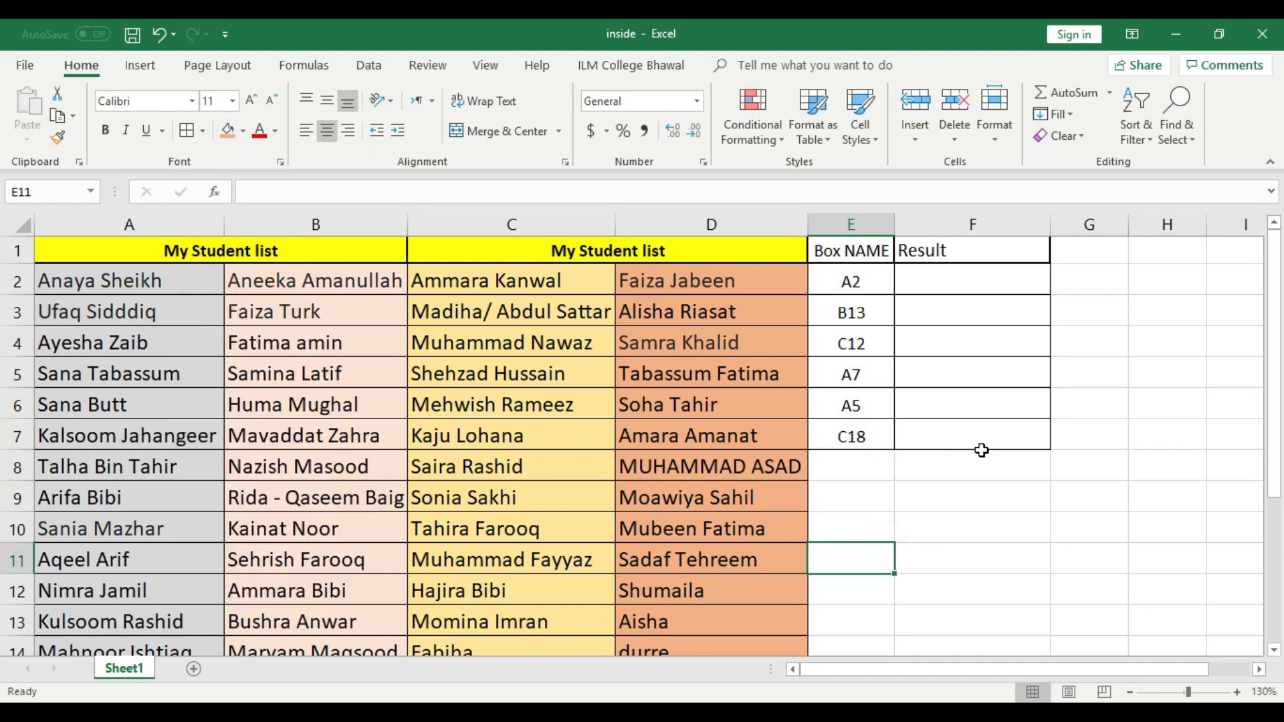
Check the reference in E7 against the student list by highlighting column C and selecting its cell in row 18.
left_click(960, 434)
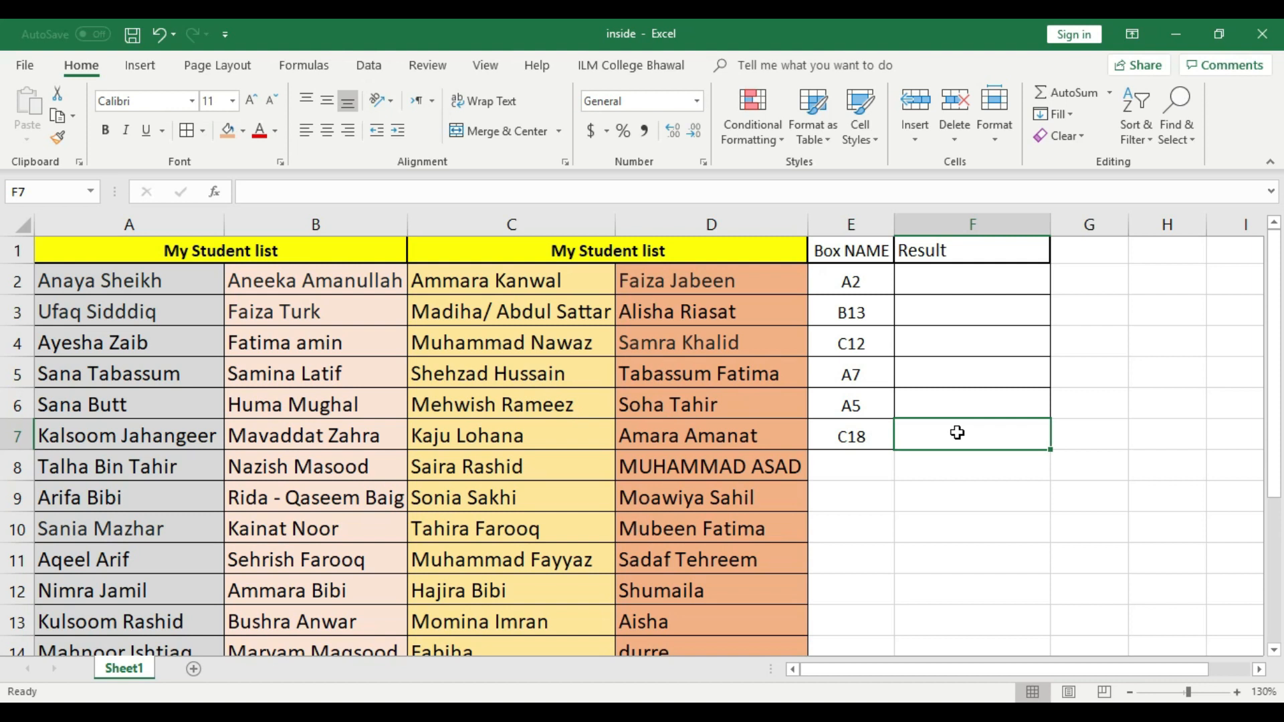
left_click(842, 435)
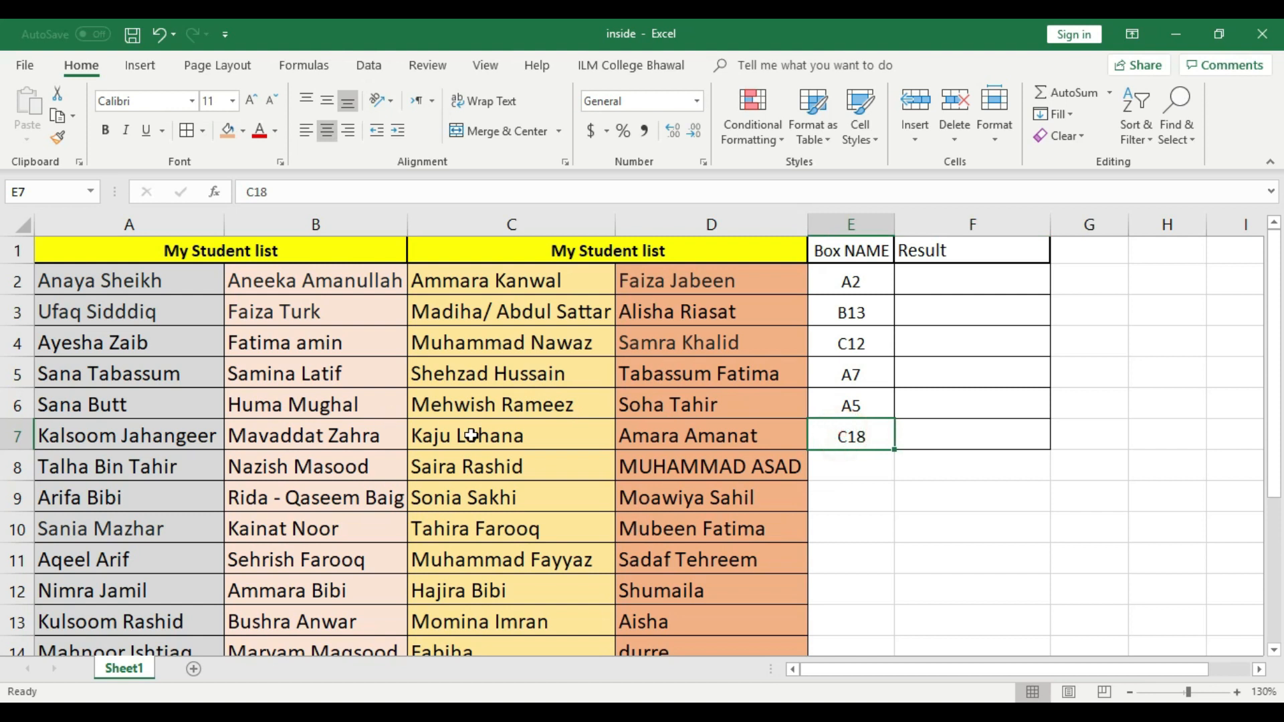
left_click(533, 217)
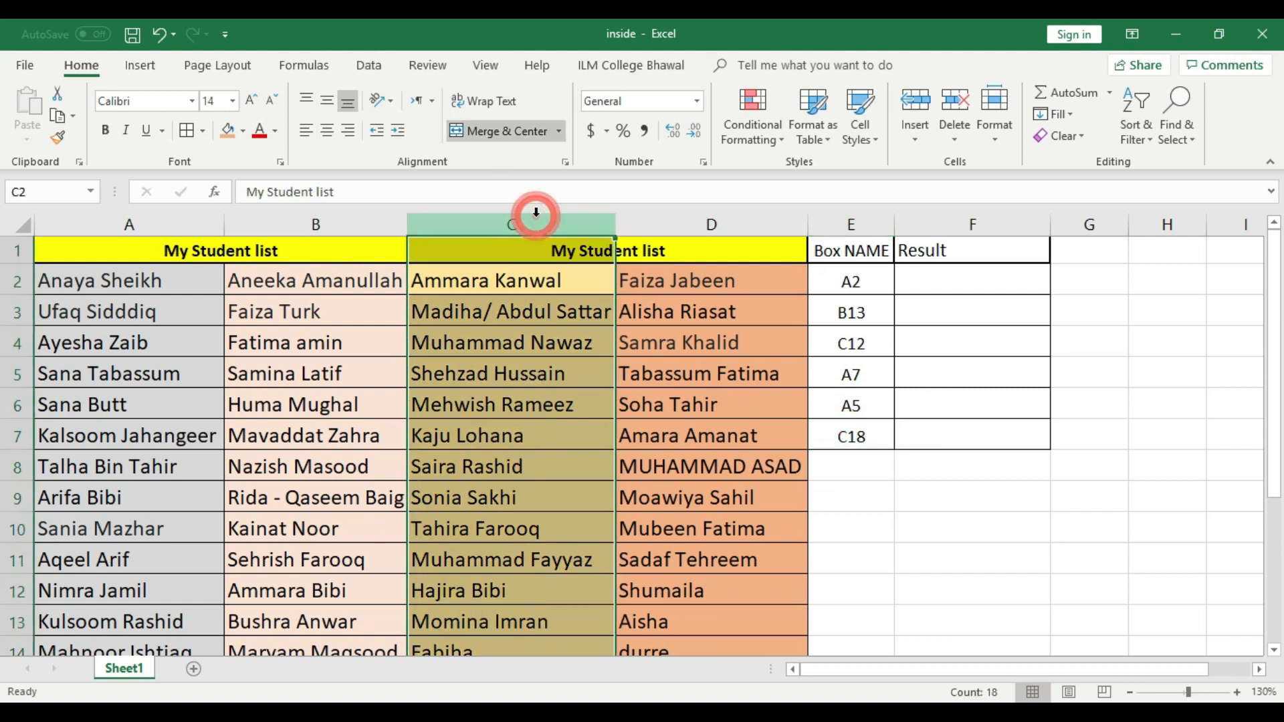
scroll(530, 274, "down", 3)
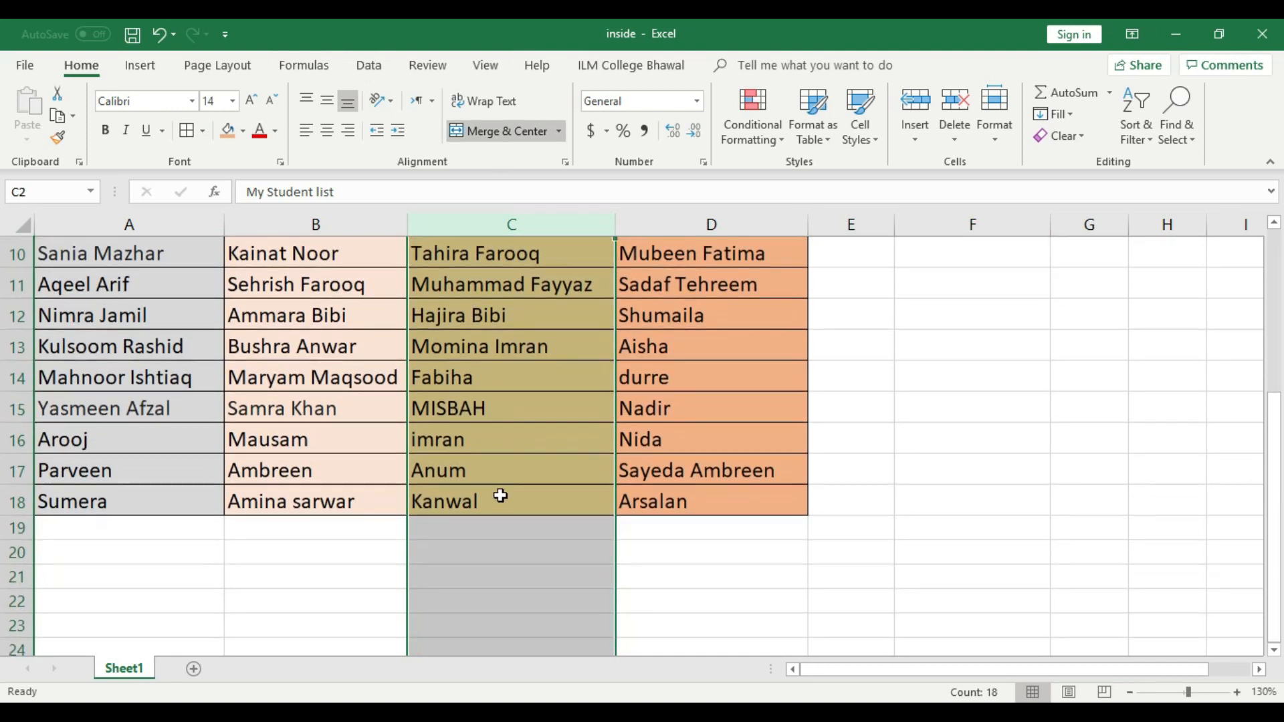
left_click(483, 505)
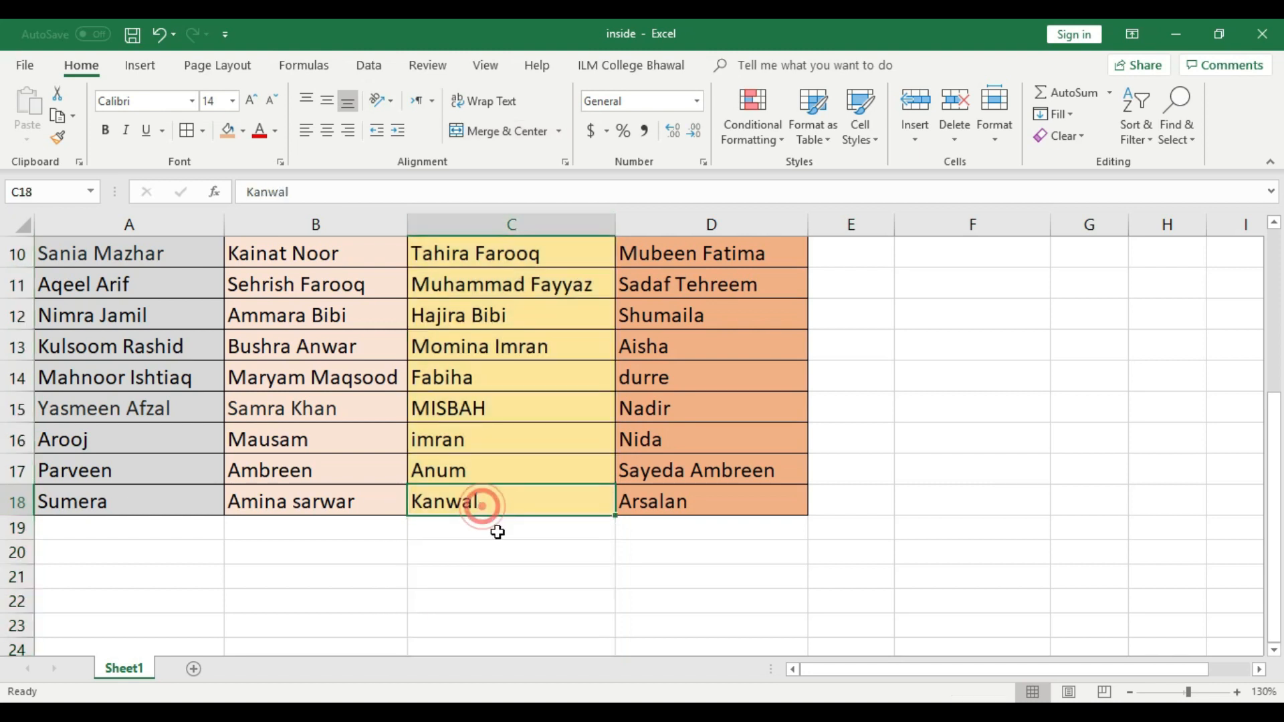
scroll(1095, 544, "up", 3)
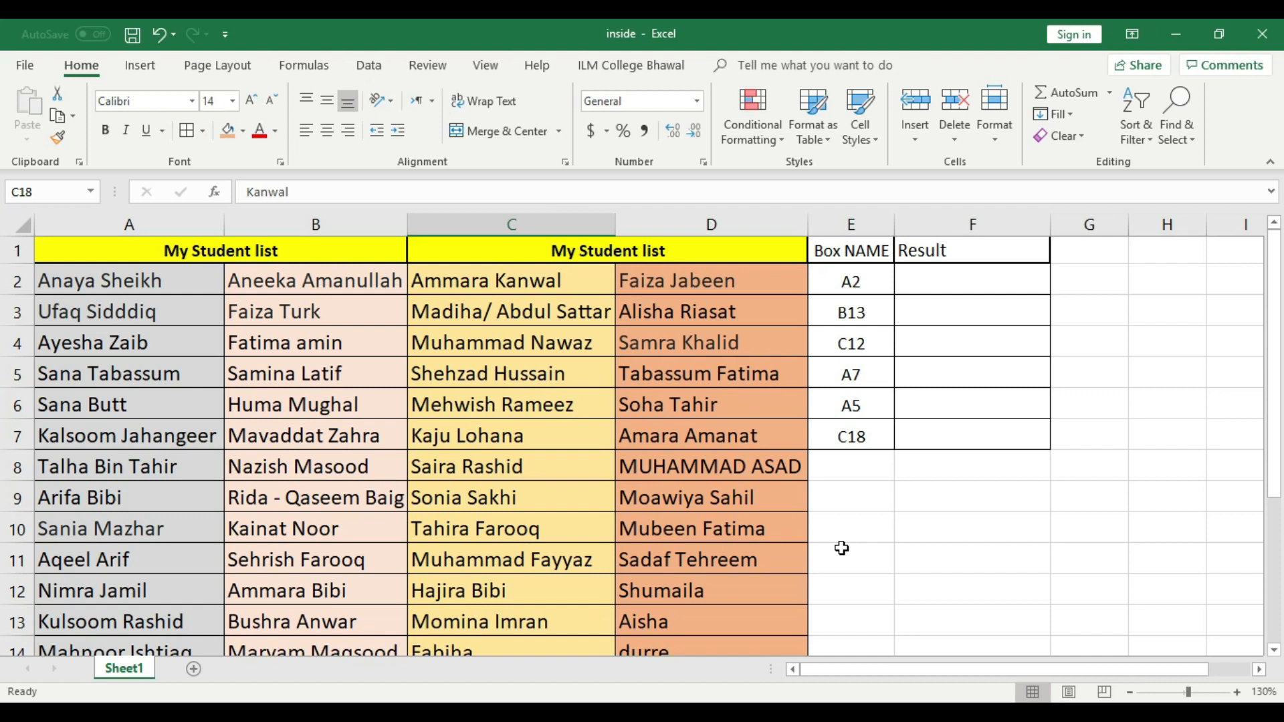
left_click(936, 279)
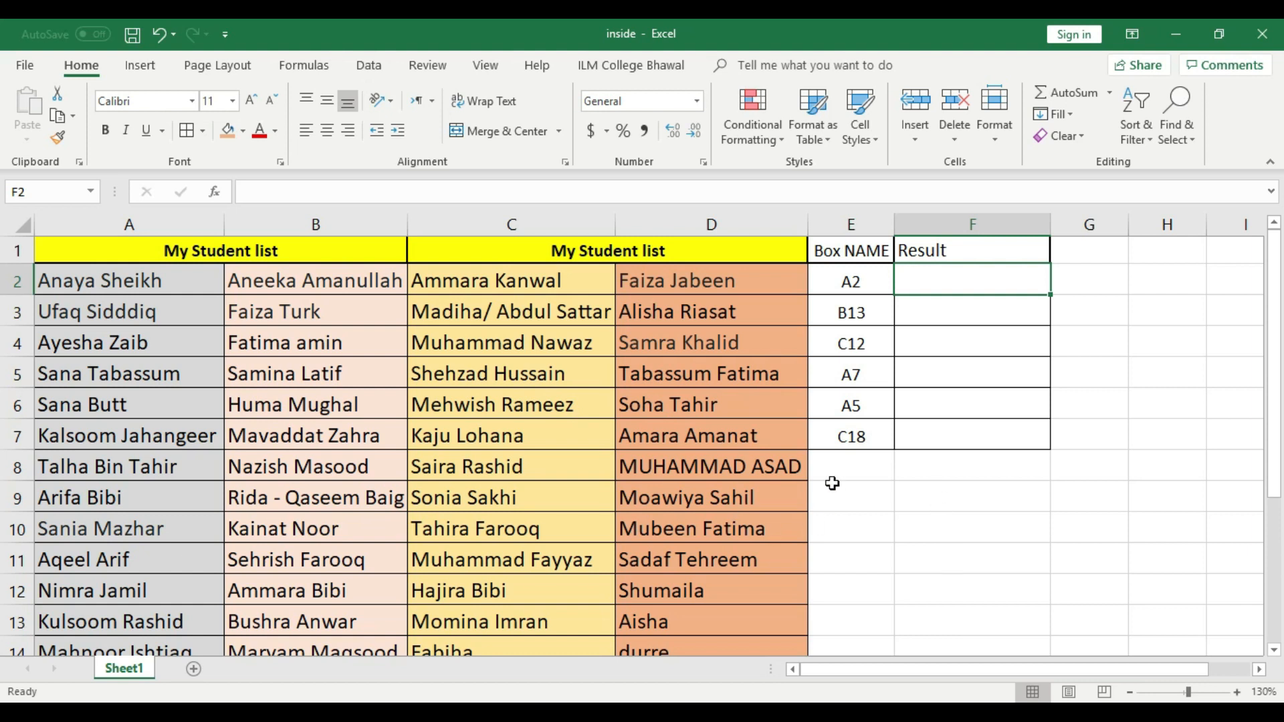
Extend the Box NAME list with the cell references D8, D3, D7 and D12 in E8 through E11.
left_click(875, 470)
type("D8")
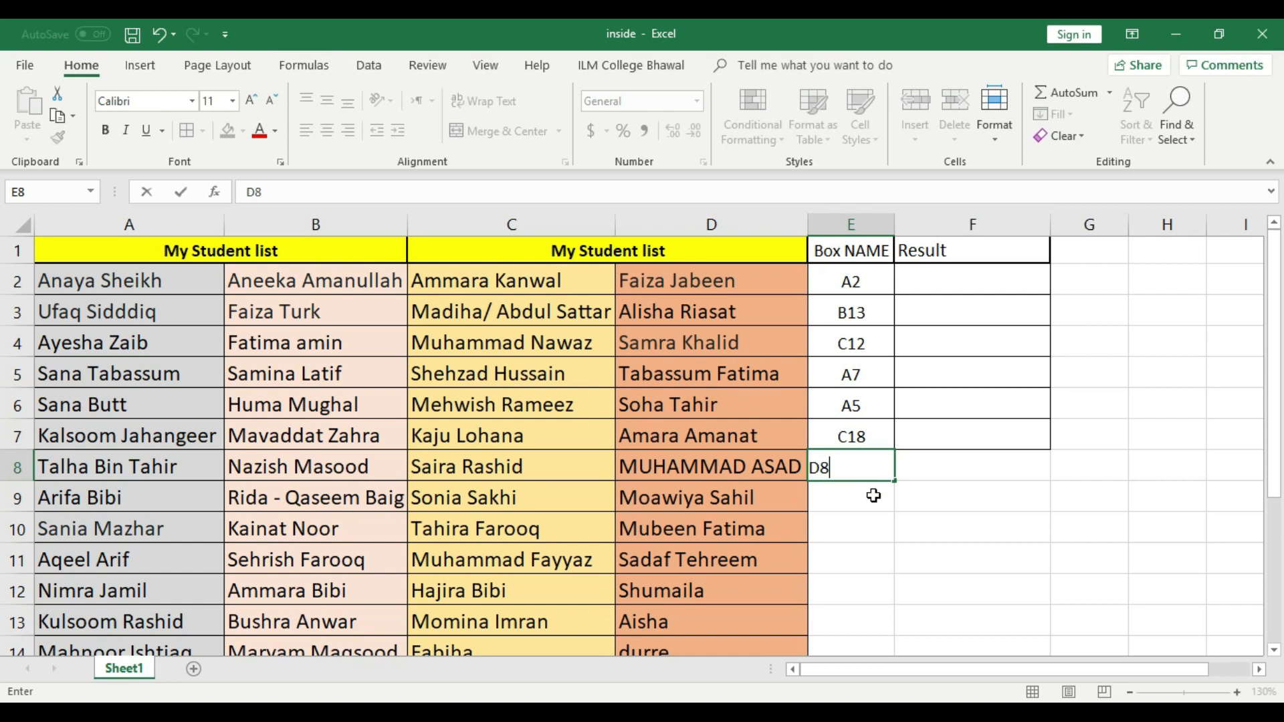
left_click(874, 496)
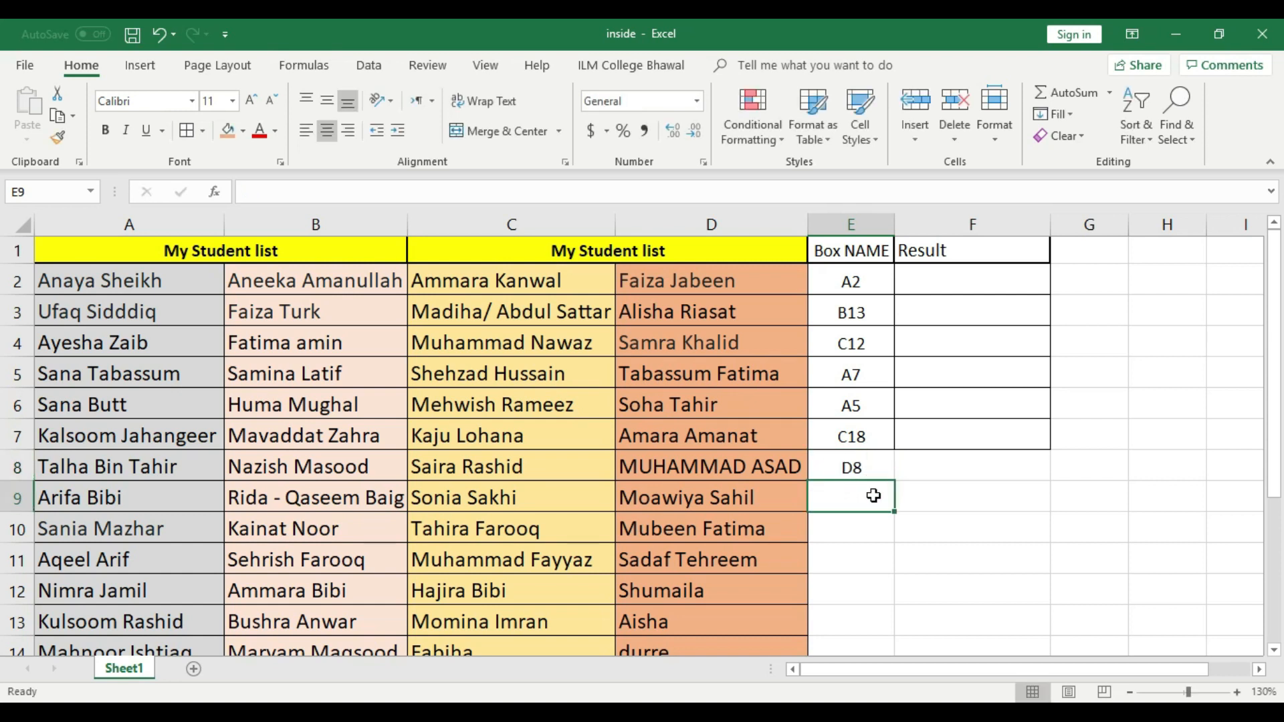
type("D")
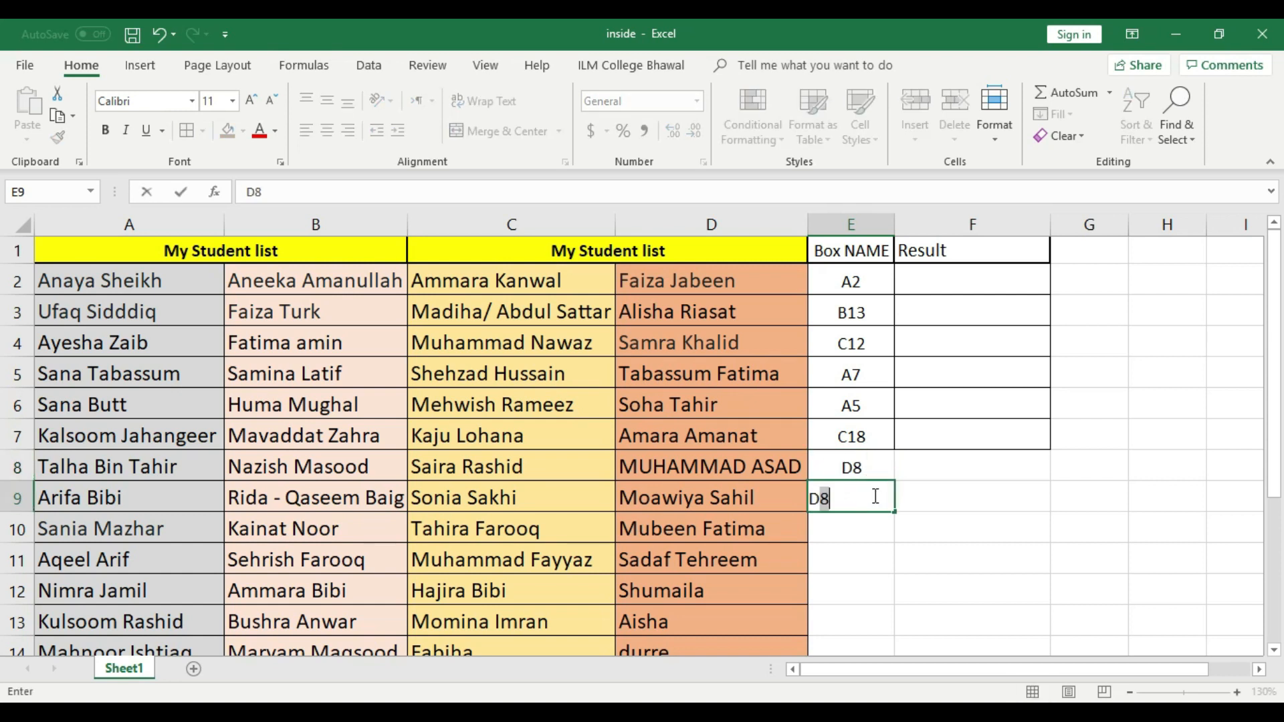
type("3")
left_click(872, 525)
type("D7")
left_click(875, 552)
type("D12")
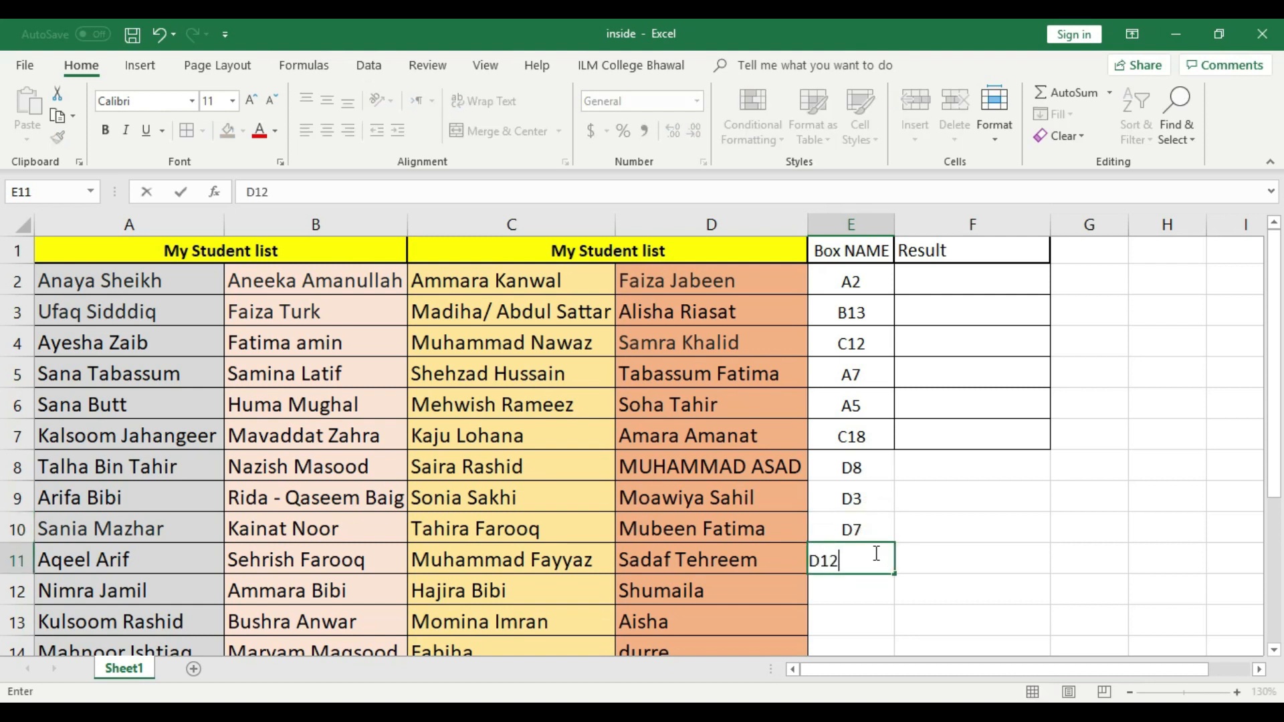
Add the cell references C4 in E12 and B8 in E13 to complete the Box NAME list.
left_click(876, 583)
type("C")
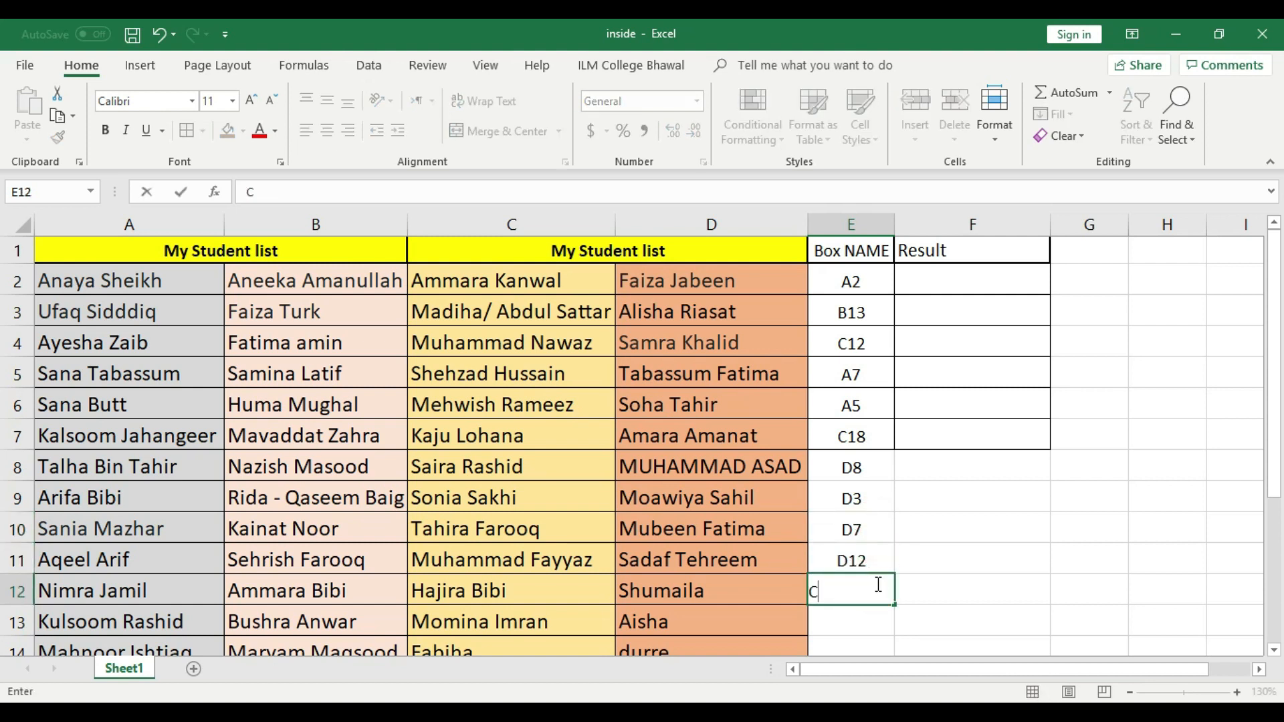
type("4")
left_click(876, 616)
type("B8")
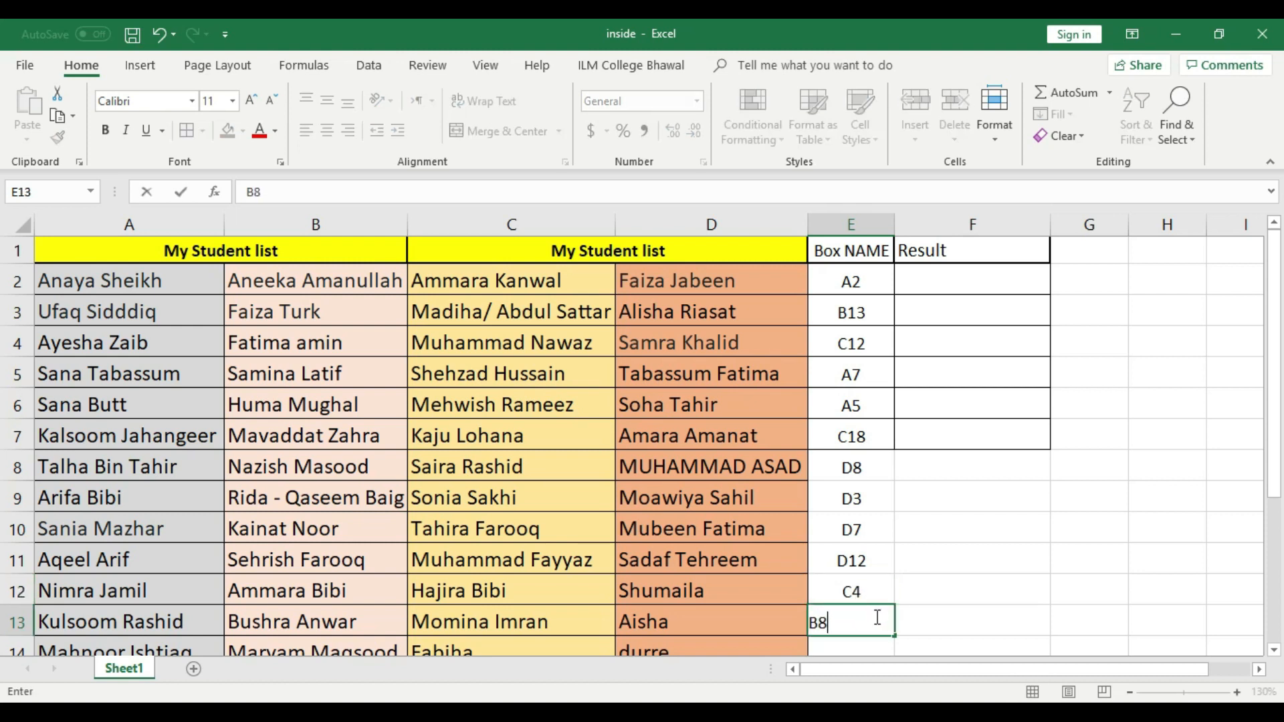
left_click(875, 647)
scroll(875, 650, "down", 2)
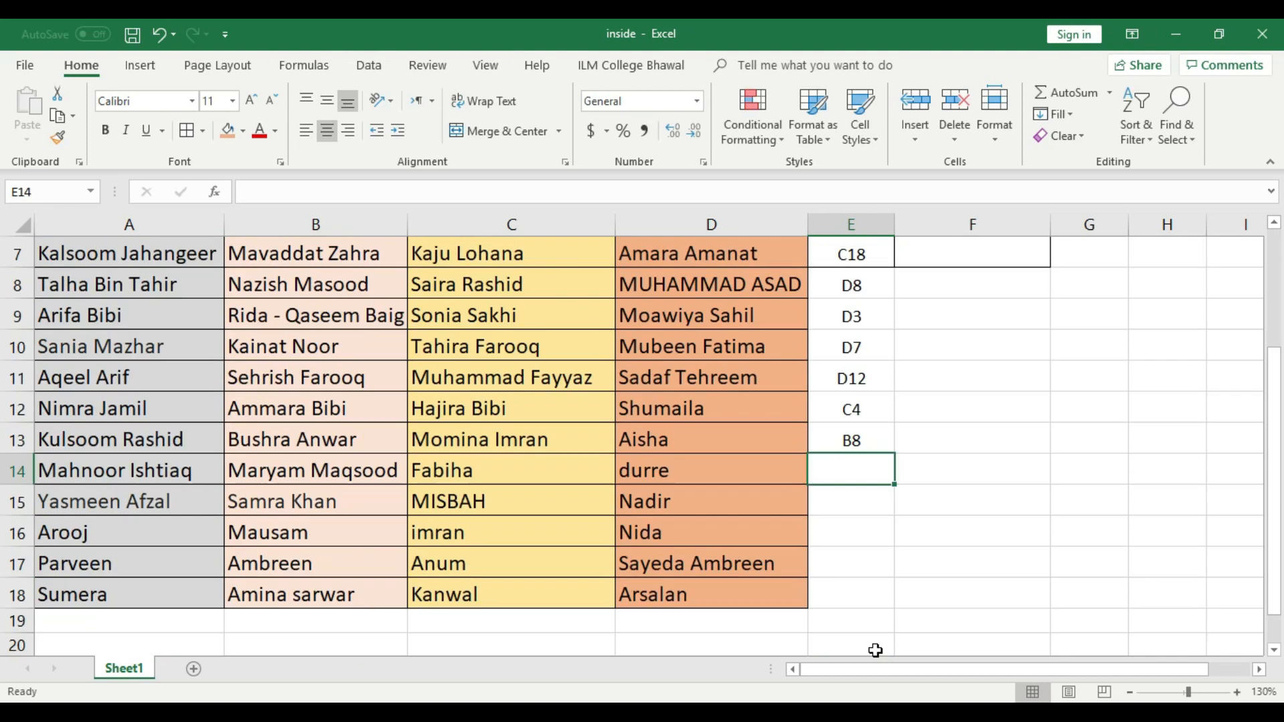
scroll(875, 650, "up", 2)
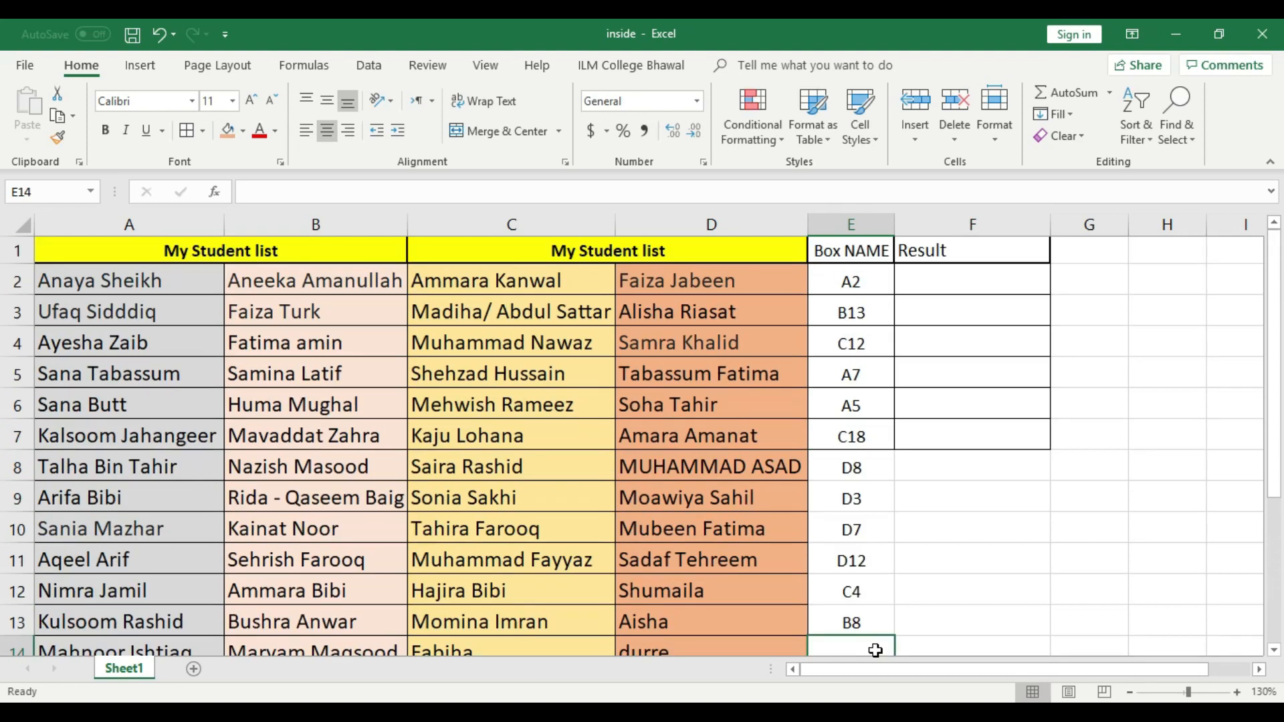
Apply all borders to the range E2:F13 and widen the Result column F slightly.
left_click_drag(848, 280, 983, 616)
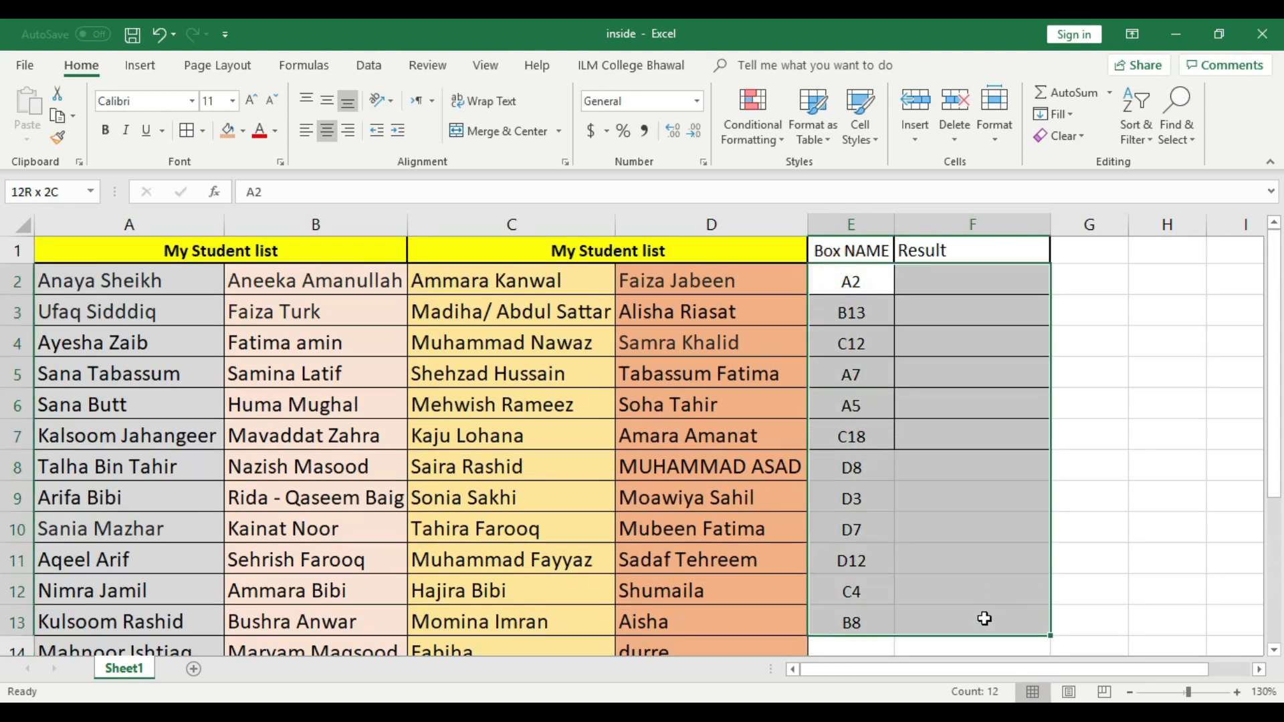
left_click(187, 131)
left_click(940, 365)
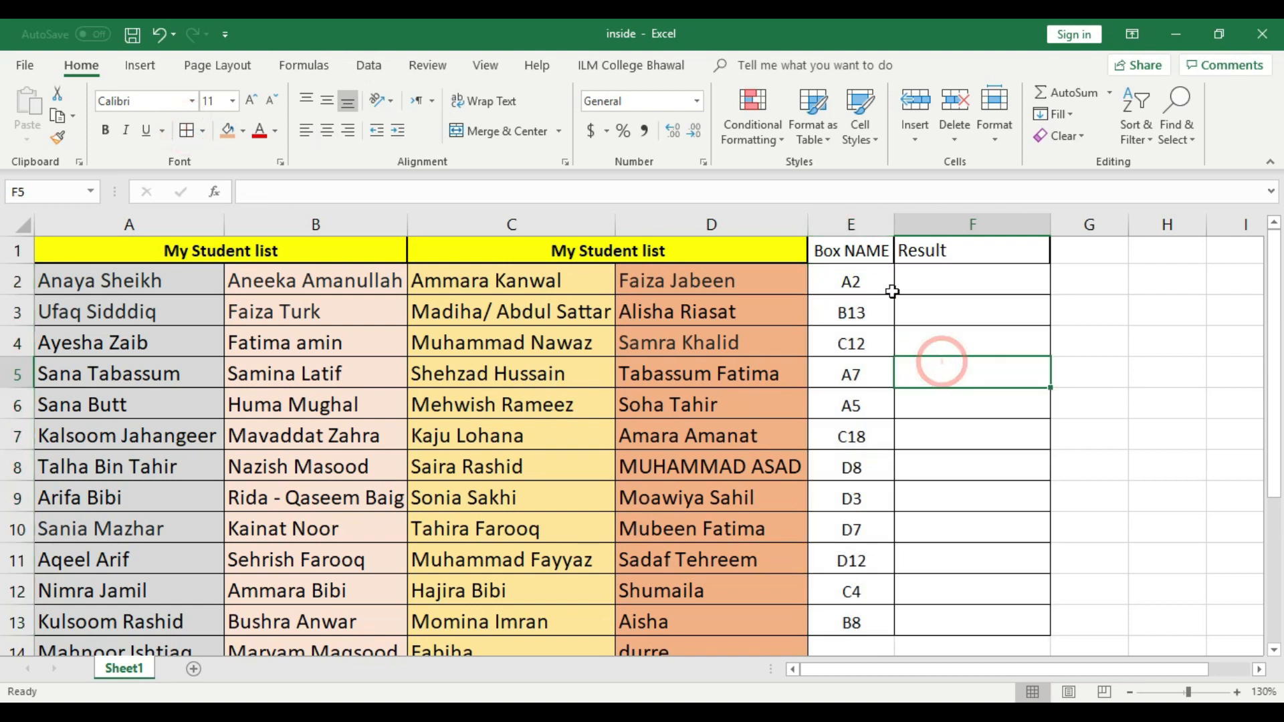
left_click_drag(1038, 231, 1093, 230)
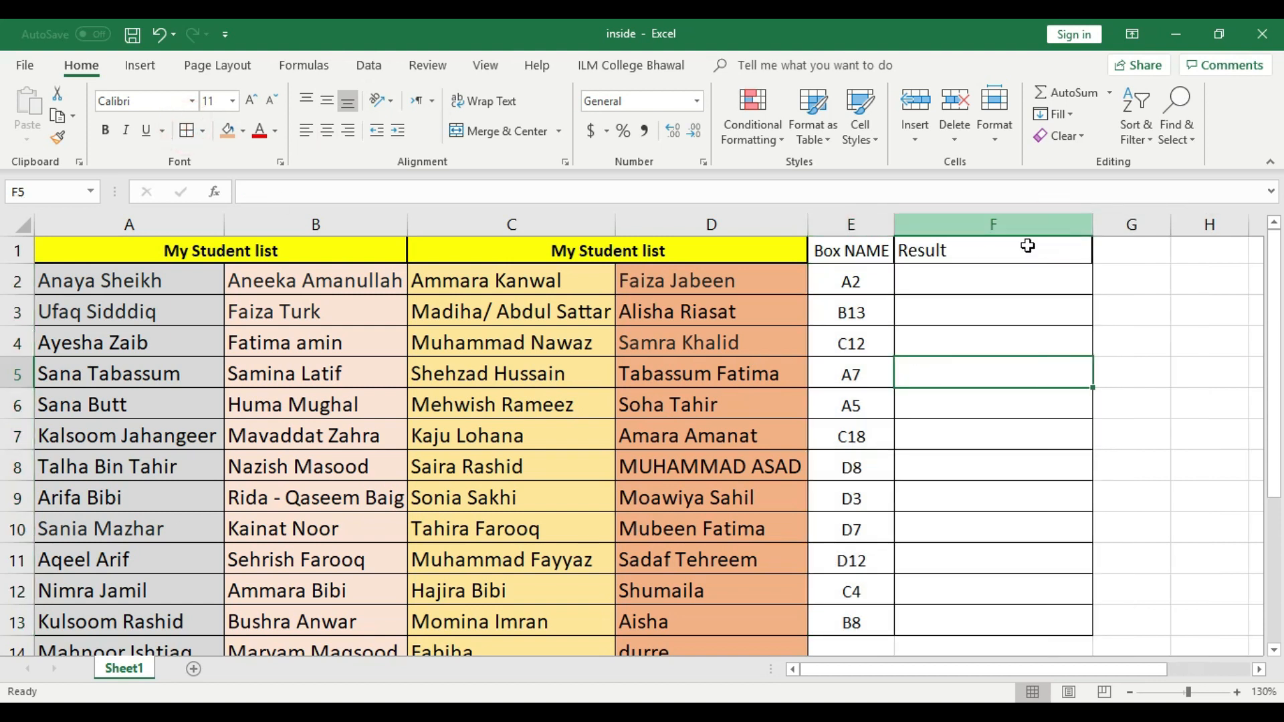
Review the Box NAME and Result headings and the cell references listed in E2:E13.
left_click_drag(847, 251, 940, 250)
left_click(945, 351)
scroll(888, 482, "down", 3)
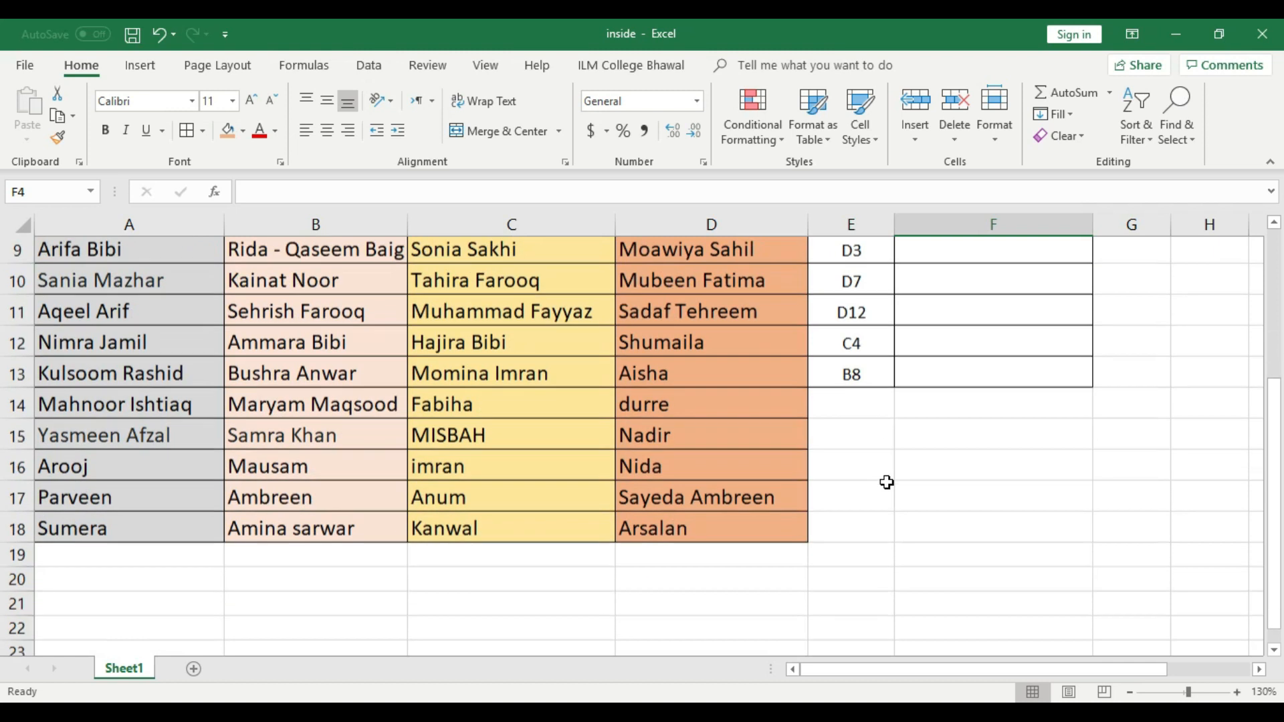
scroll(788, 543, "up", 3)
left_click_drag(859, 279, 852, 622)
left_click(995, 249)
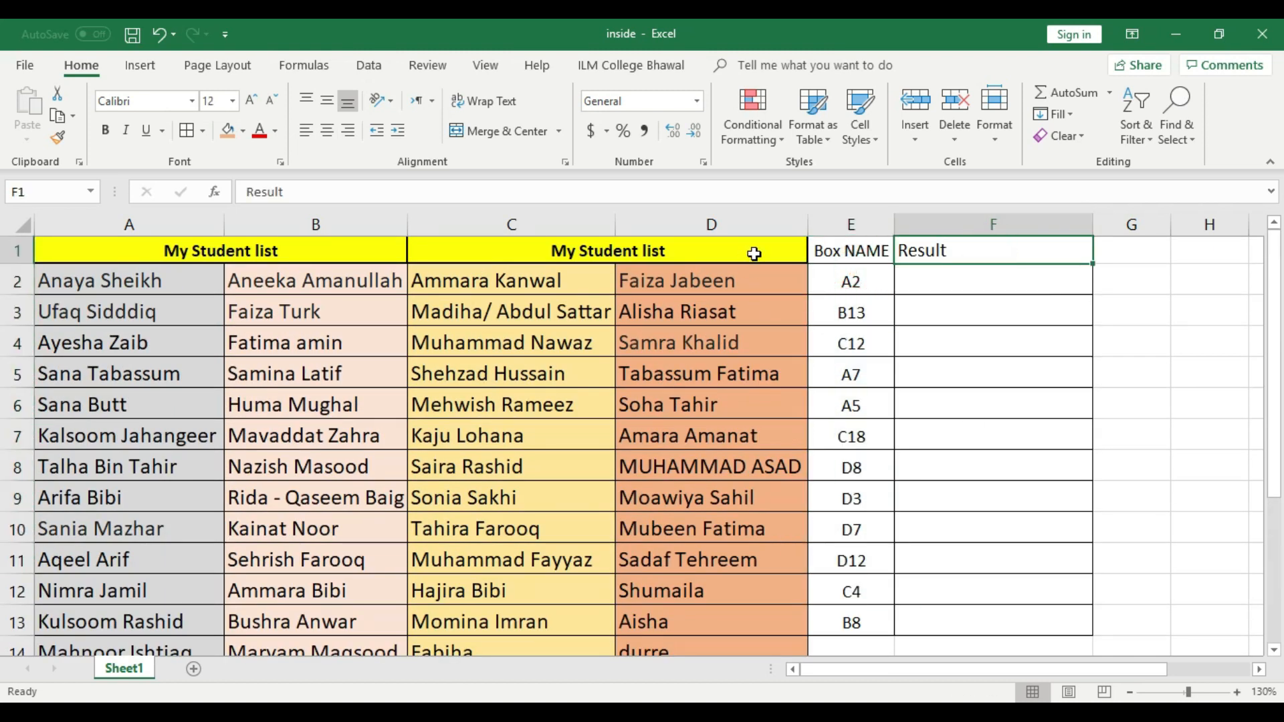
Hide the student list columns A through D.
left_click_drag(729, 221, 160, 213)
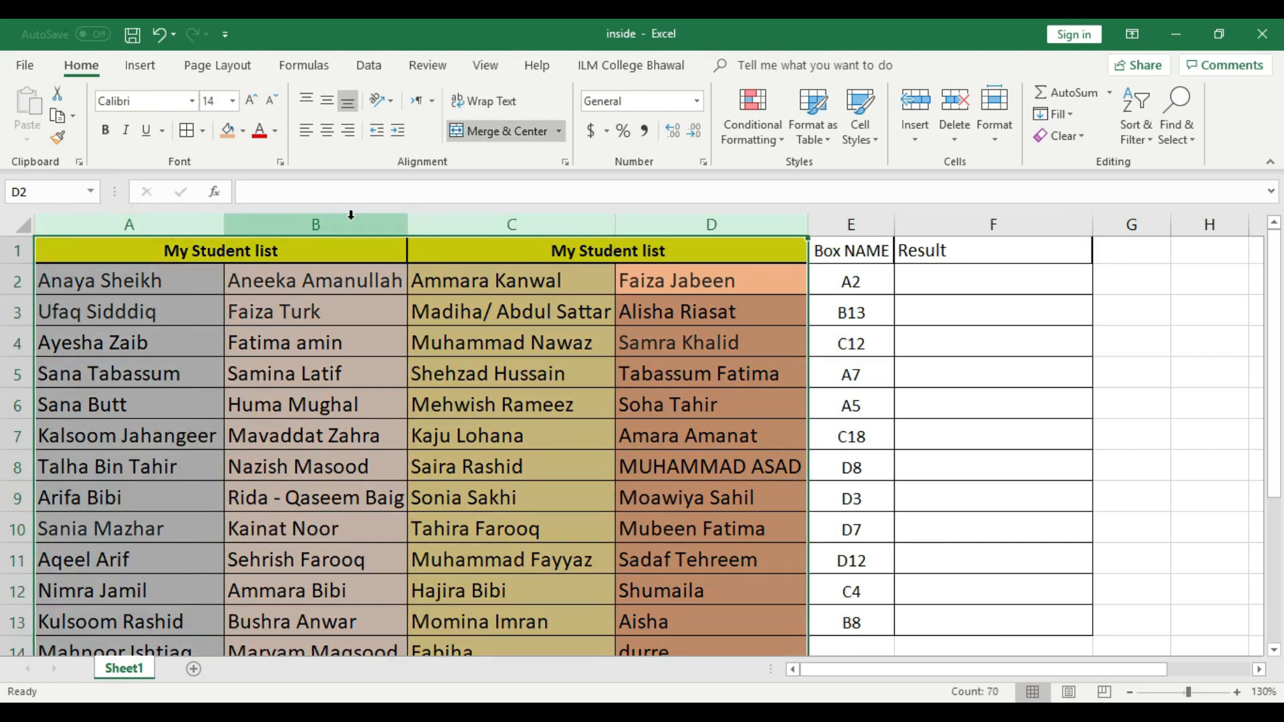
right_click(351, 215)
left_click(411, 463)
left_click(748, 496)
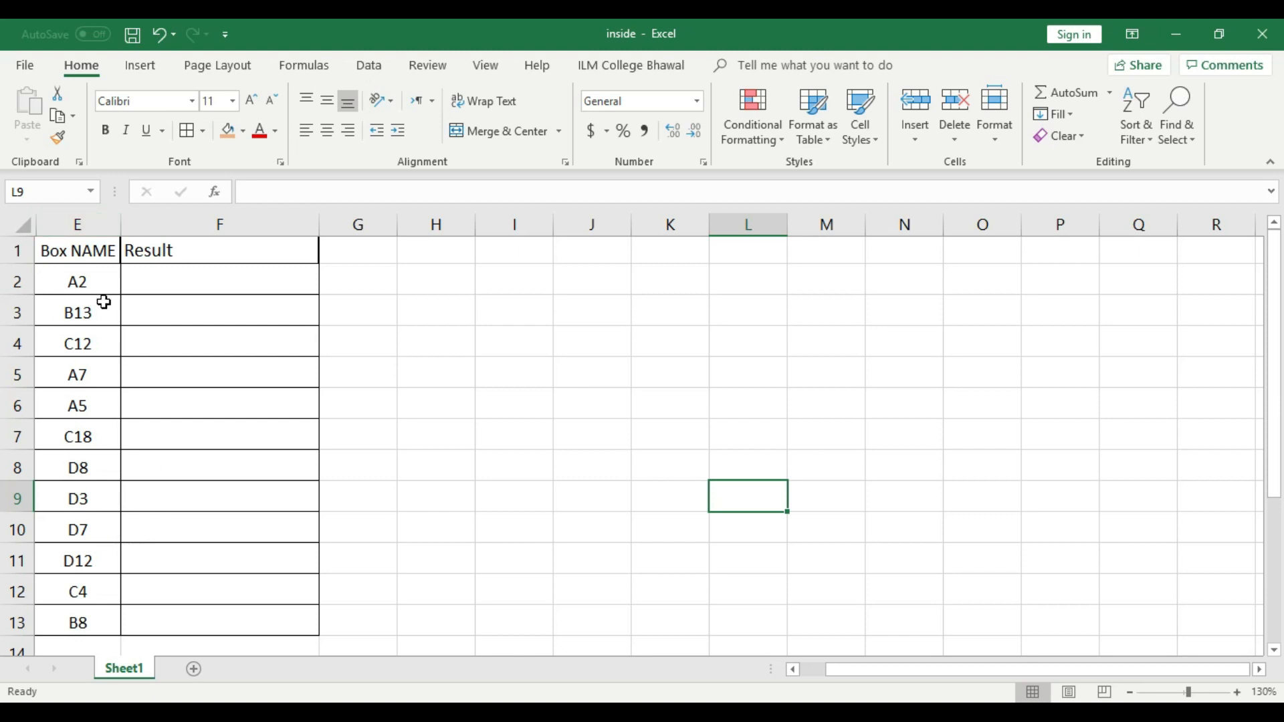
Enter the formula =INDIRECT(E2) in F2 to return the name stored at the address listed in E2.
left_click(72, 248)
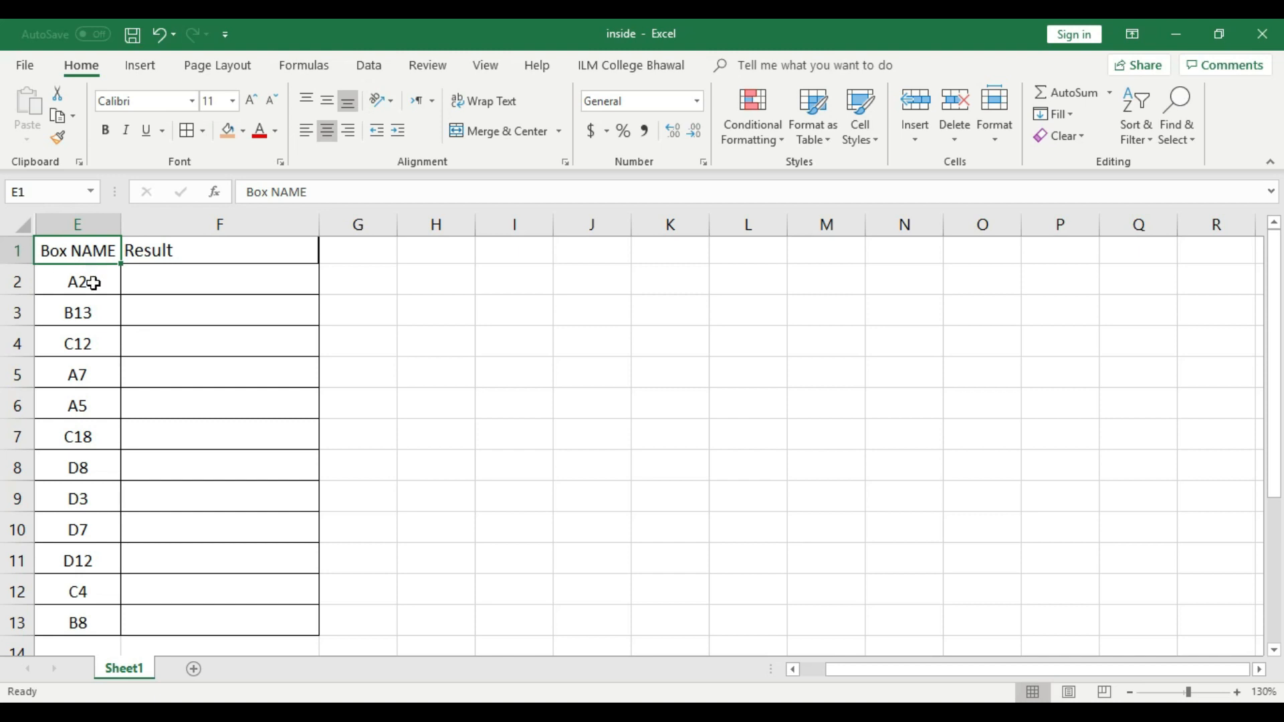
left_click(230, 284)
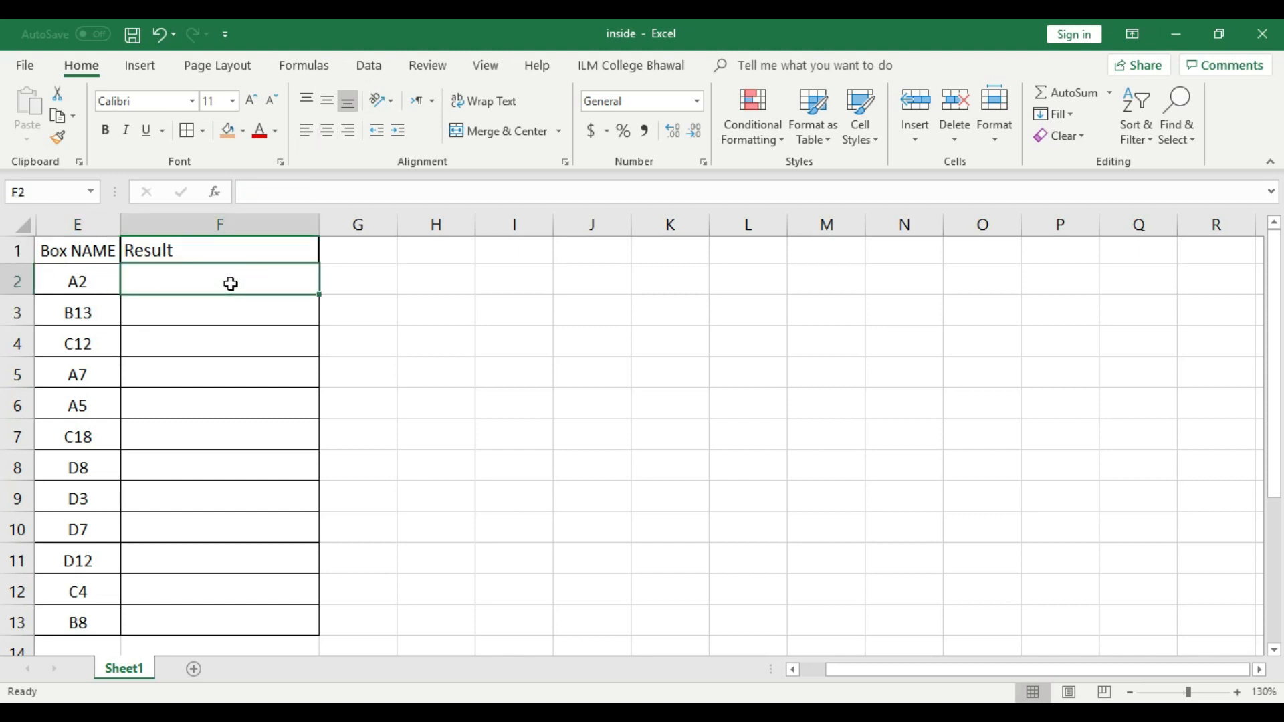
left_click(237, 327)
left_click(236, 281)
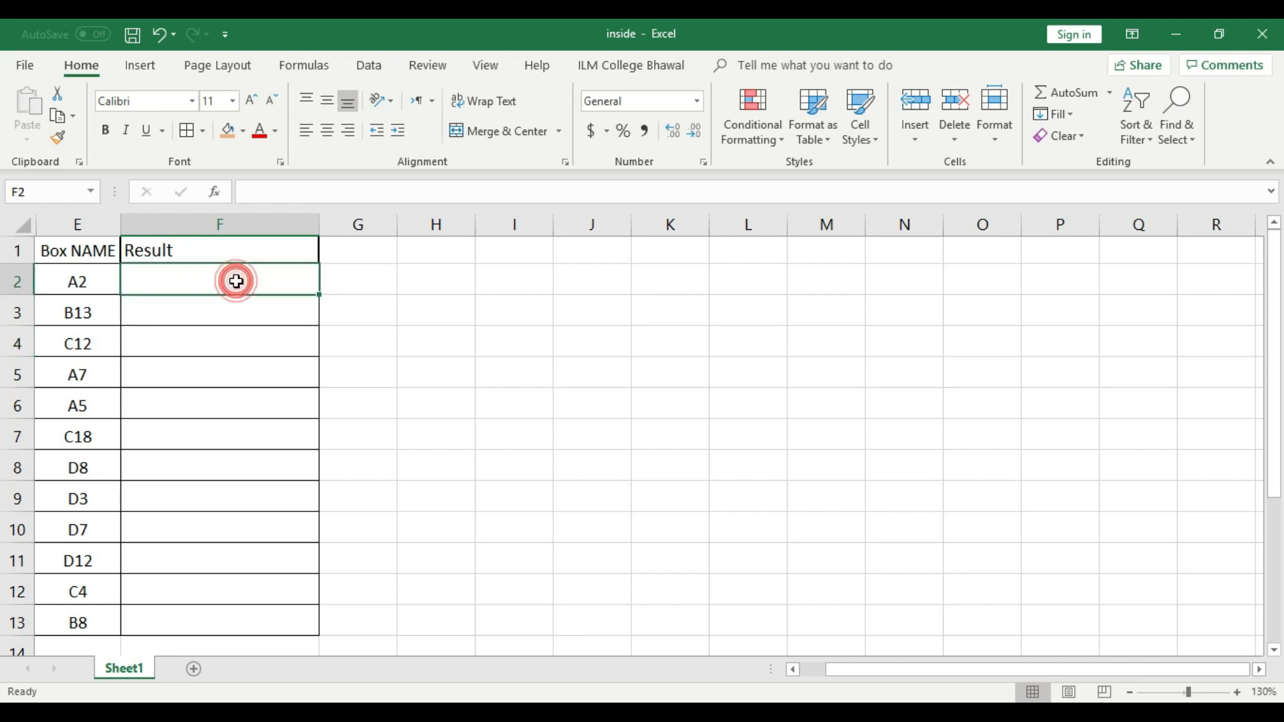
type("=")
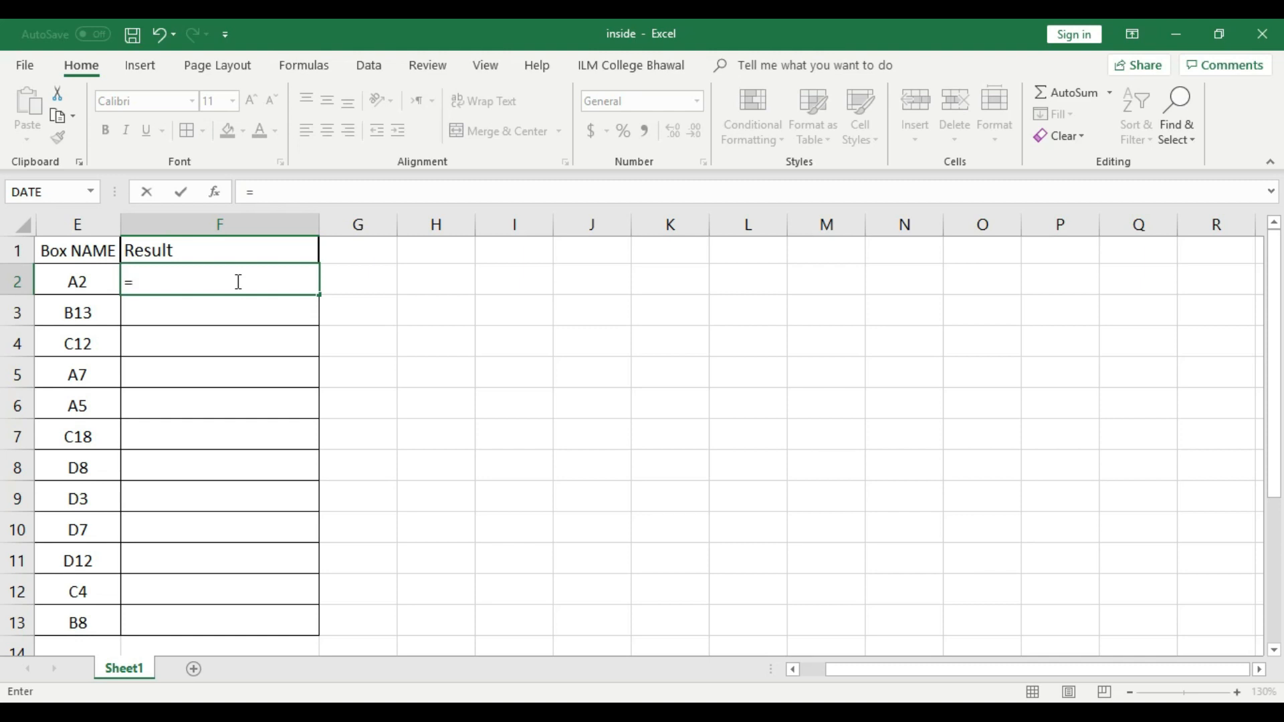
type("in")
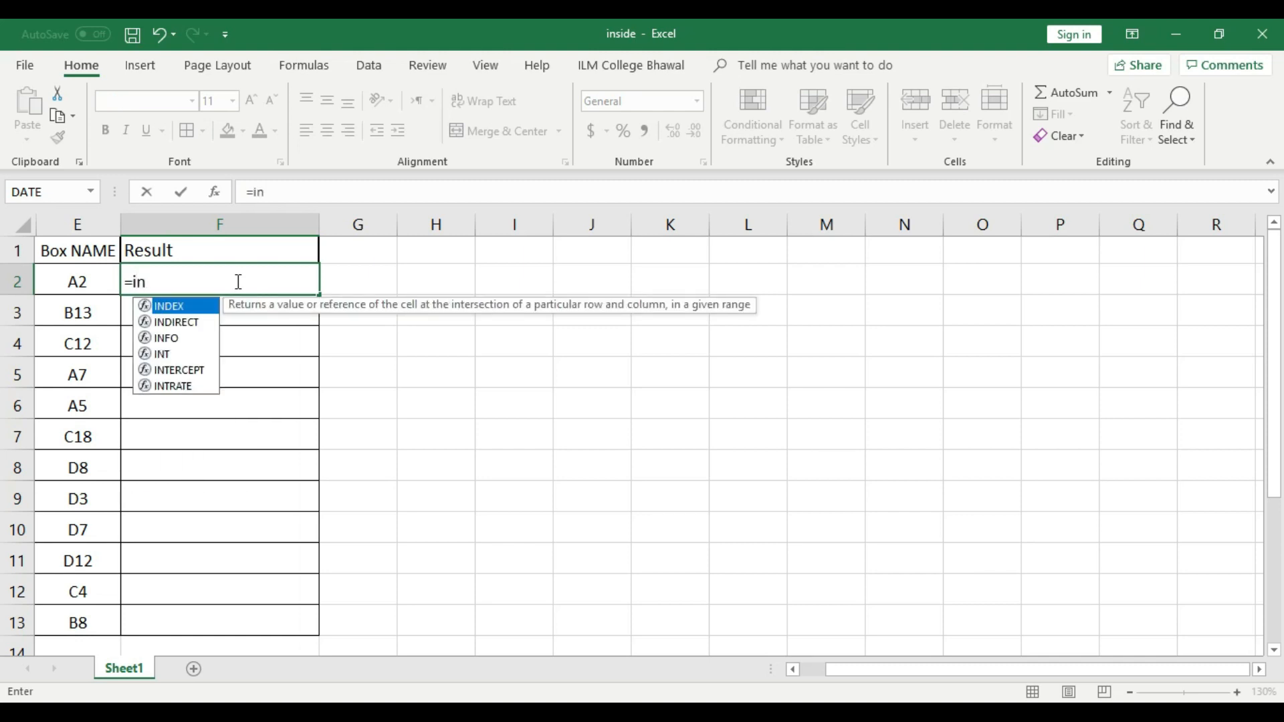
type("d")
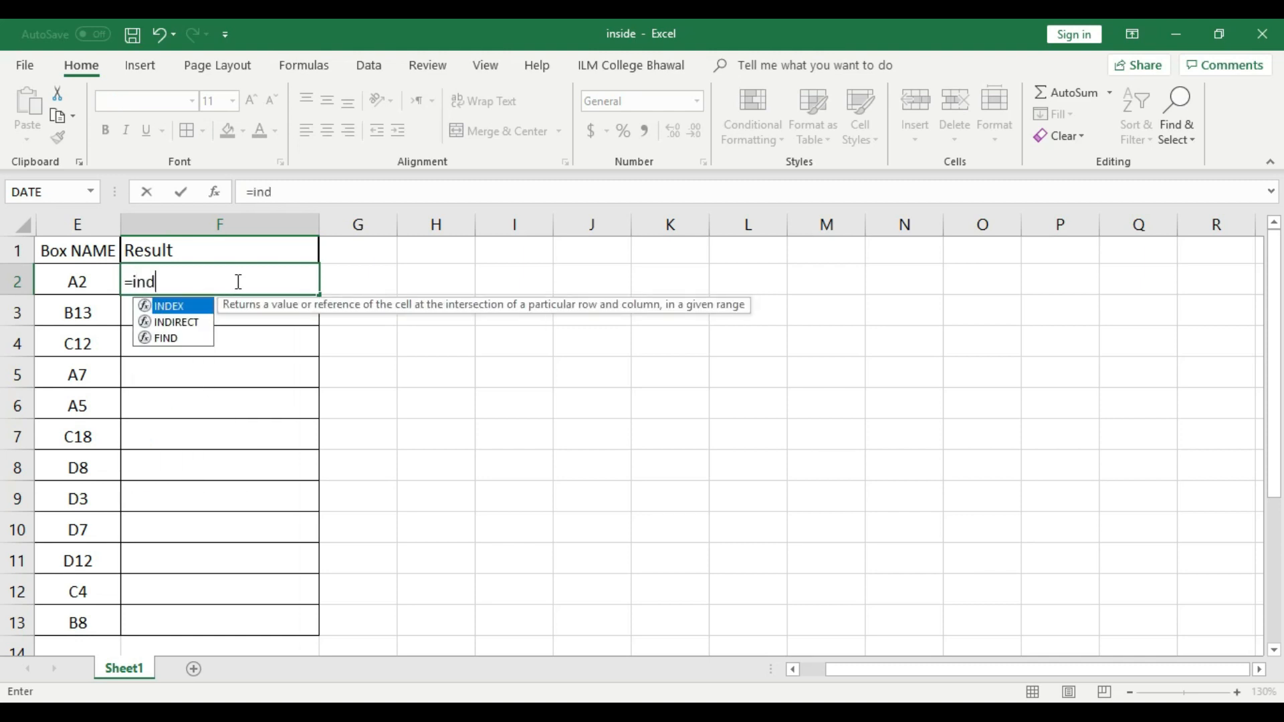
type("irect")
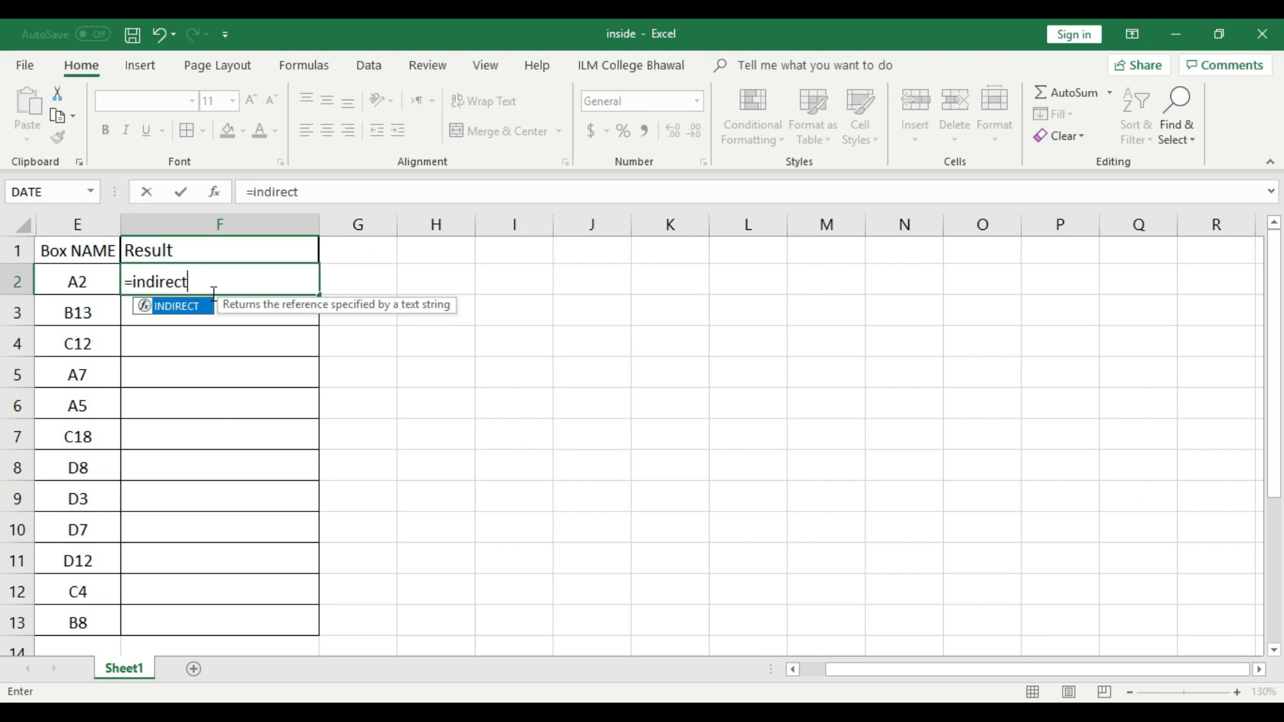
type("(")
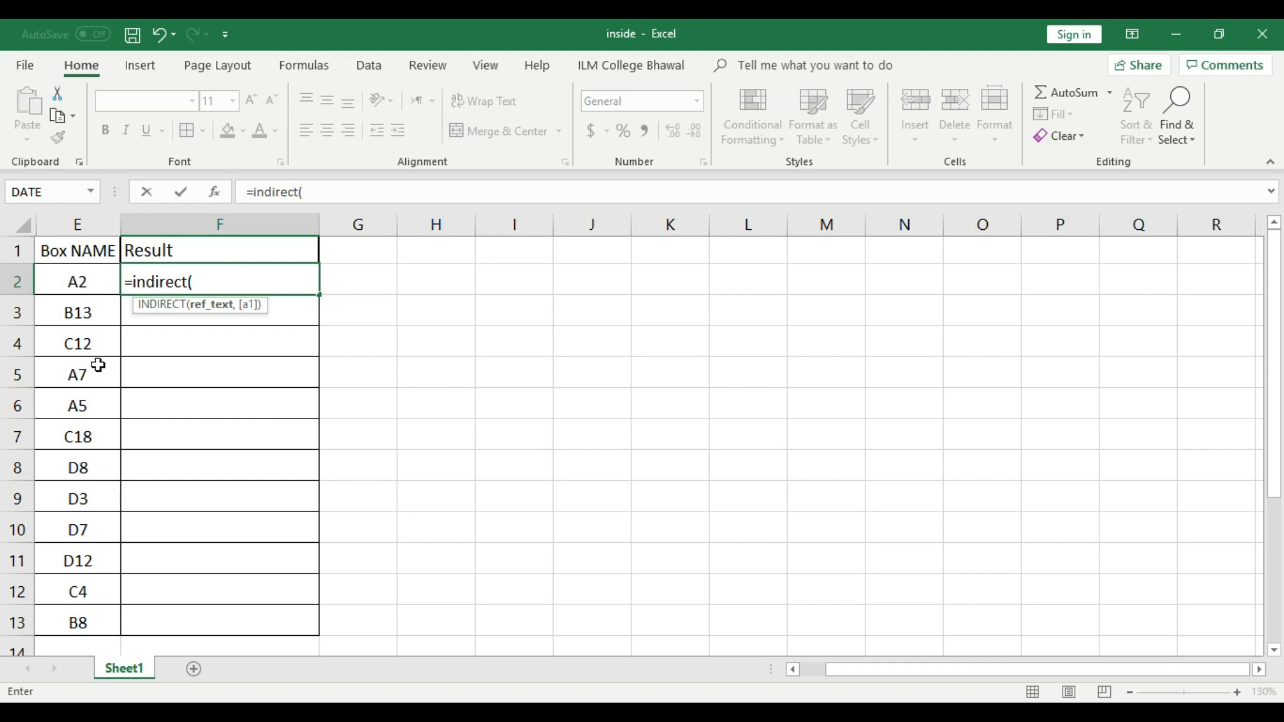
left_click(101, 278)
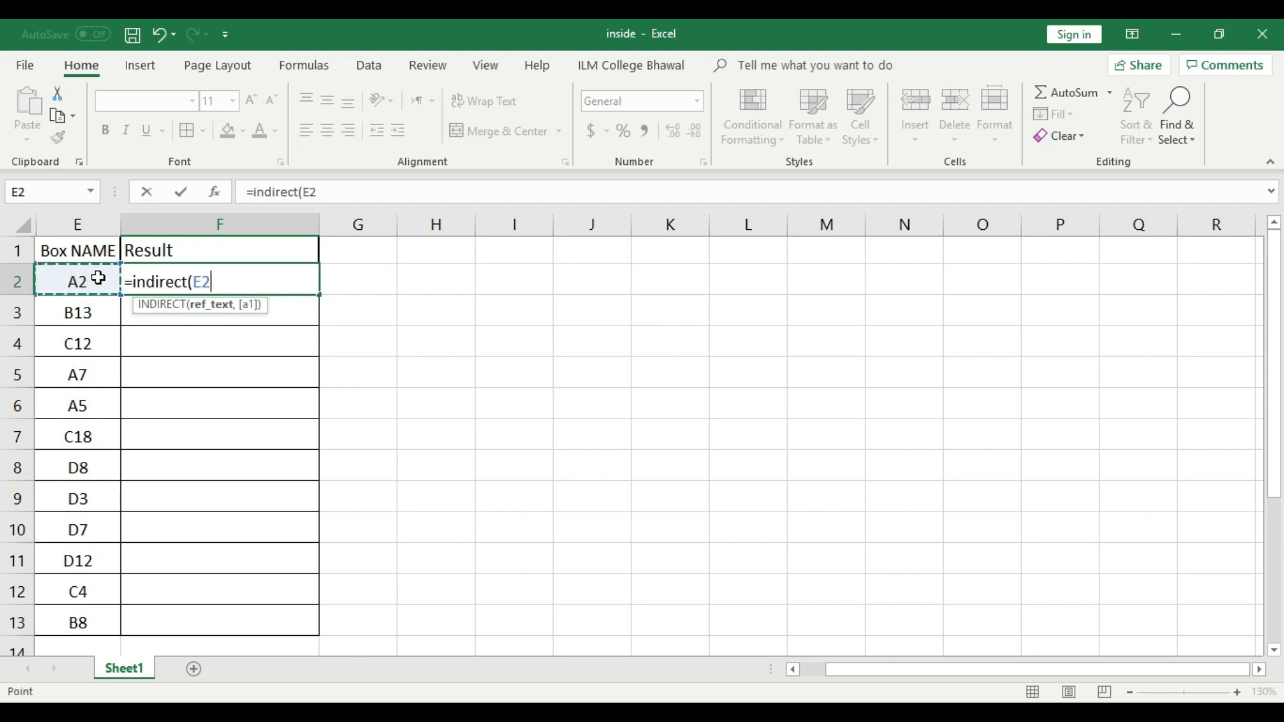
type(")")
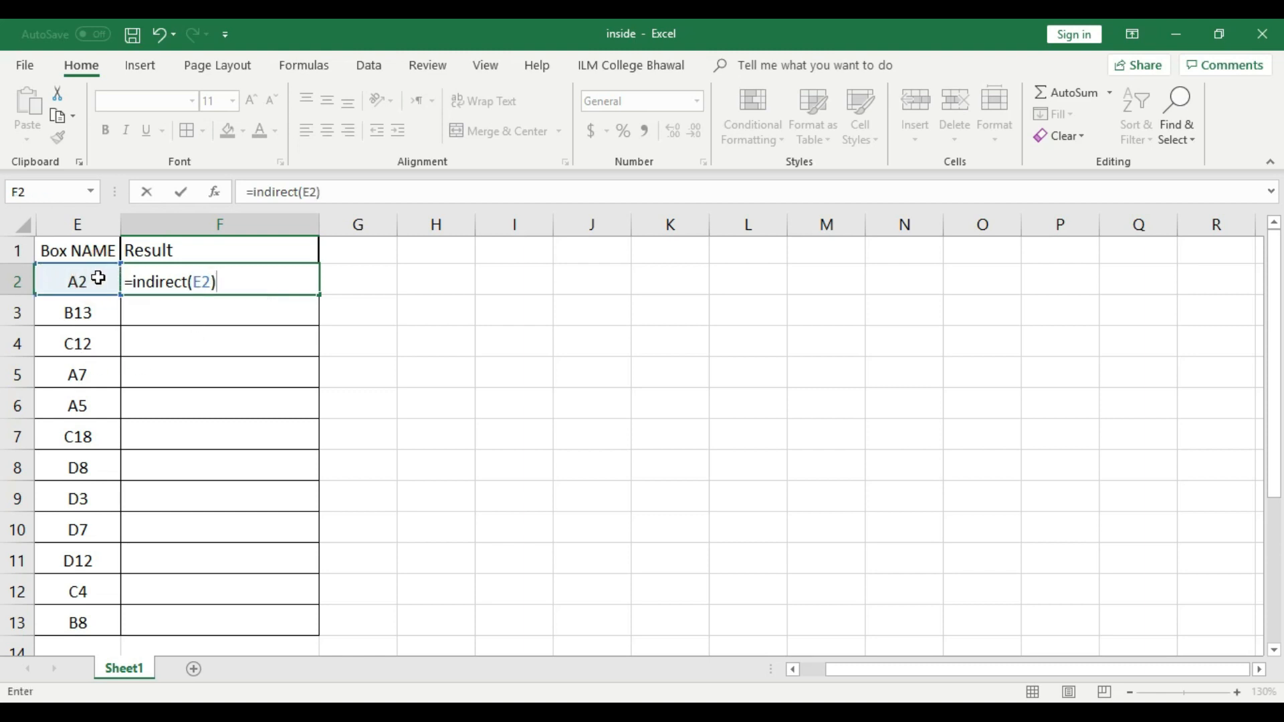
key("Return")
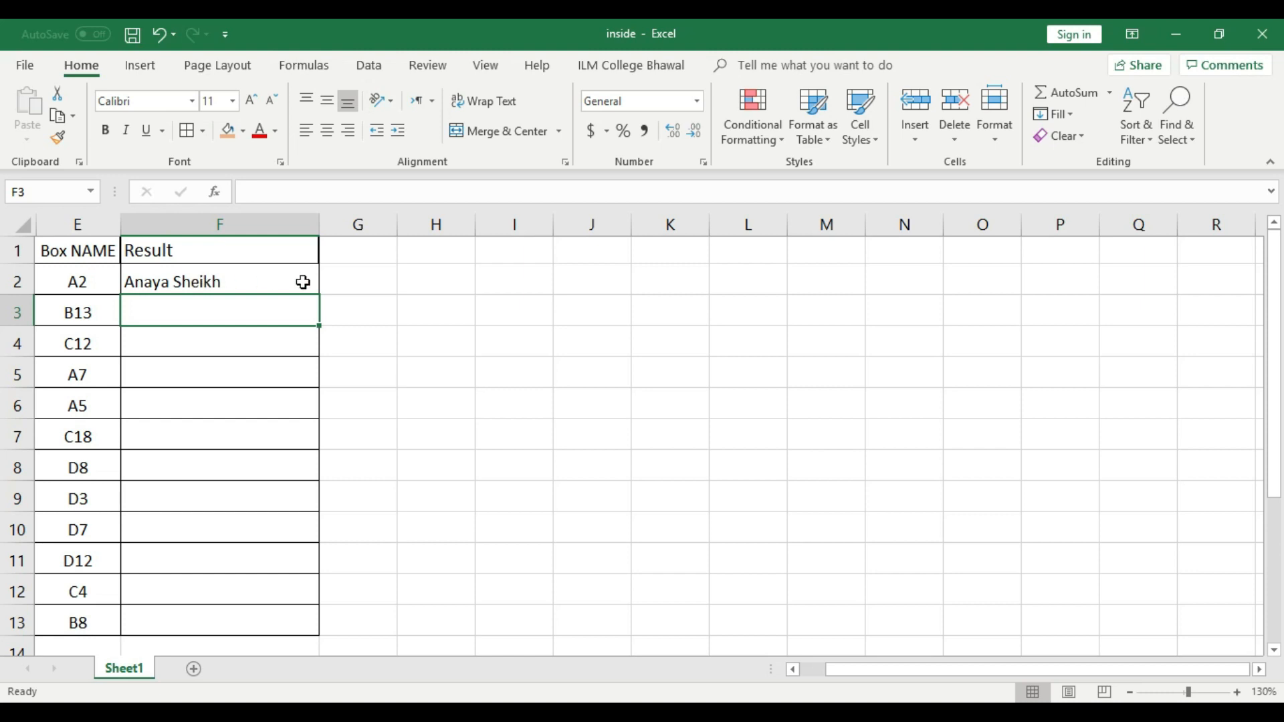
Apply all borders to the Result heading cell F1.
left_click(195, 243)
left_click(186, 131)
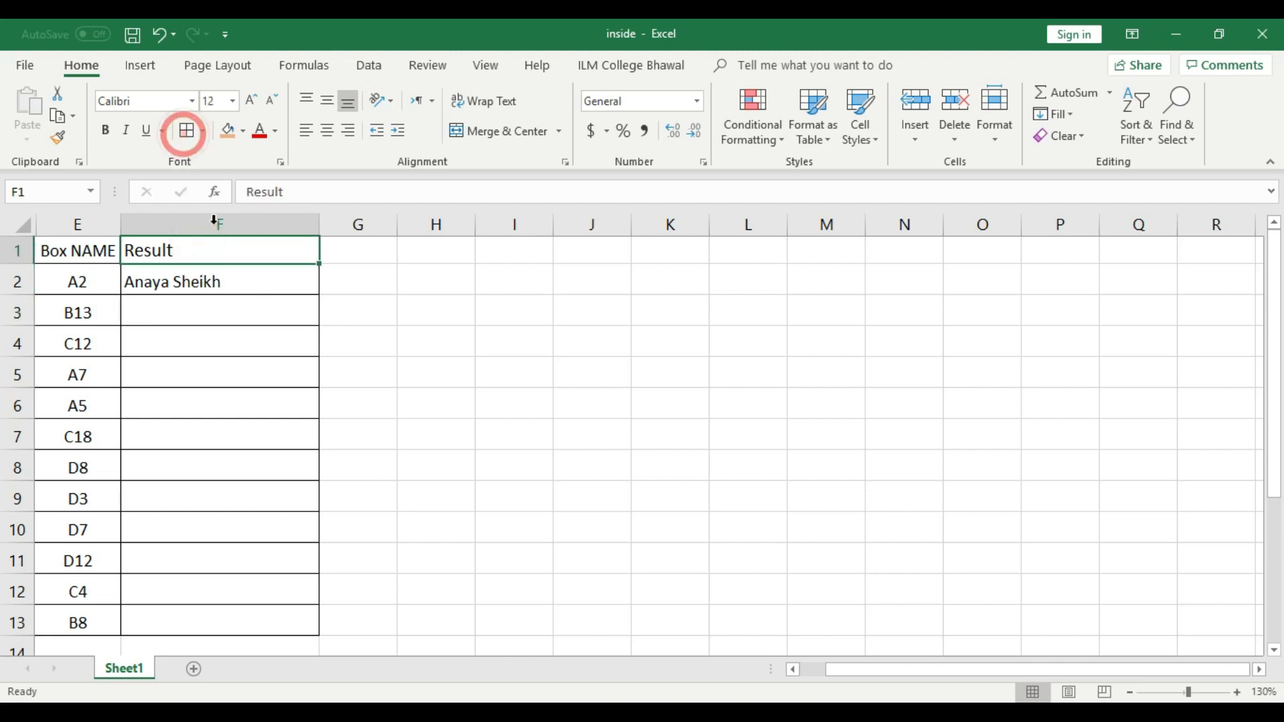
left_click(273, 336)
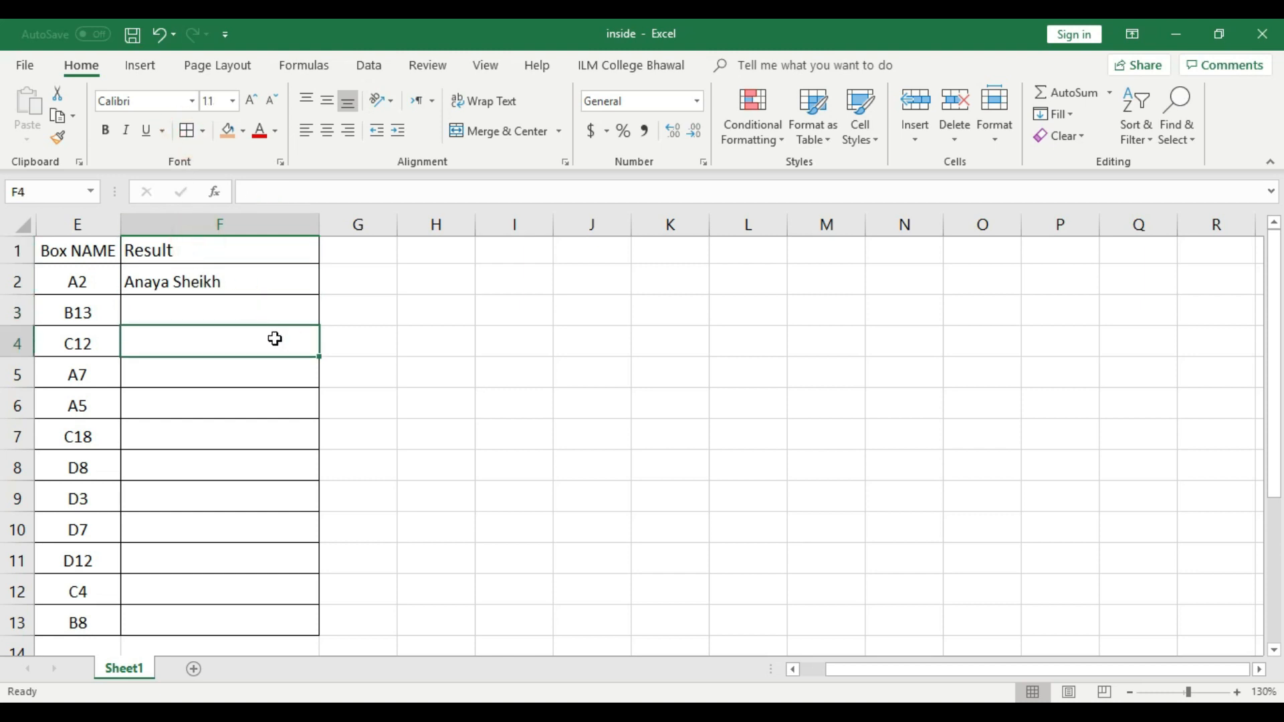
Bring the hidden student list columns A through D back into view.
left_click(78, 281)
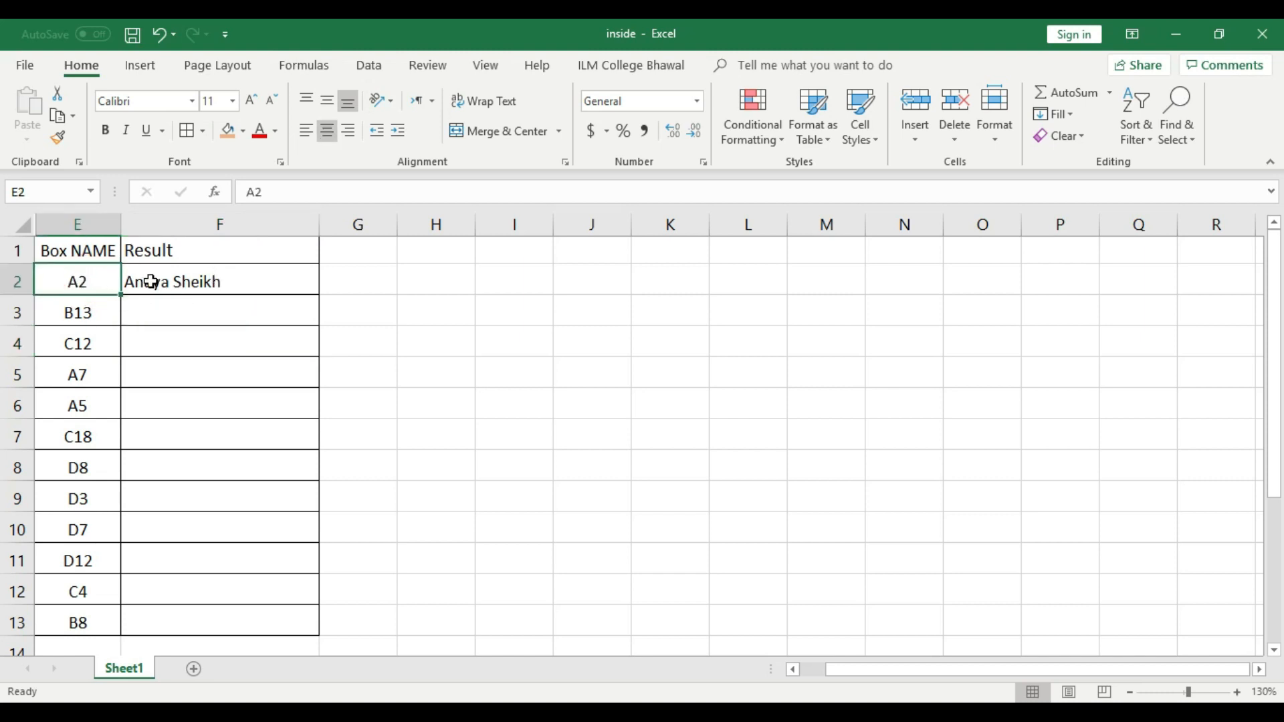
left_click(76, 224)
left_click(27, 224)
left_click_drag(43, 224, 118, 227)
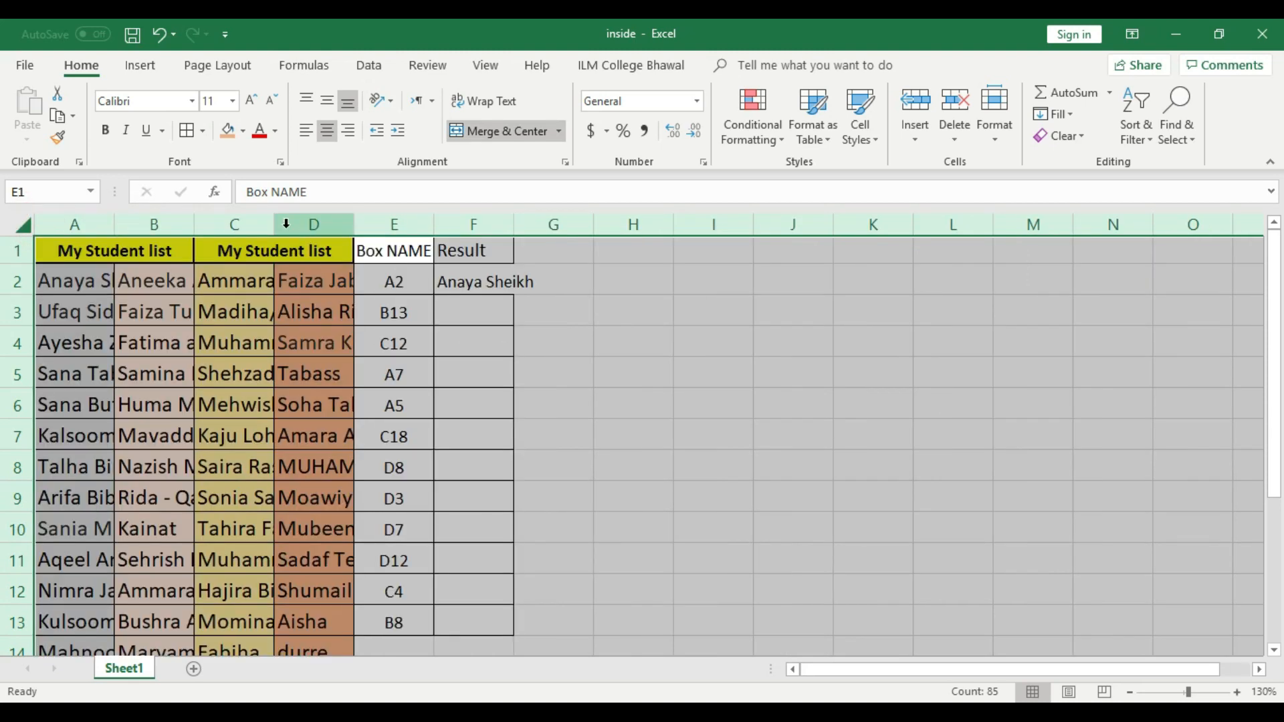
left_click(94, 221)
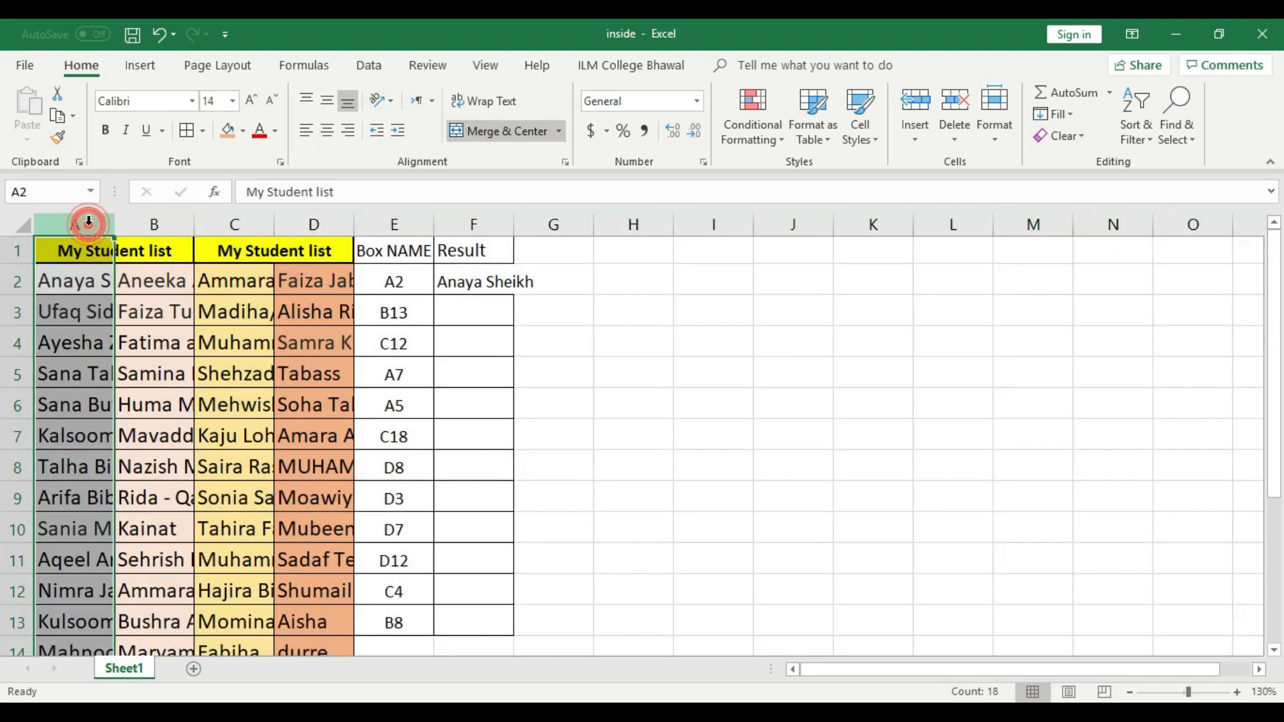
left_click(468, 224, "shift")
right_click(435, 226)
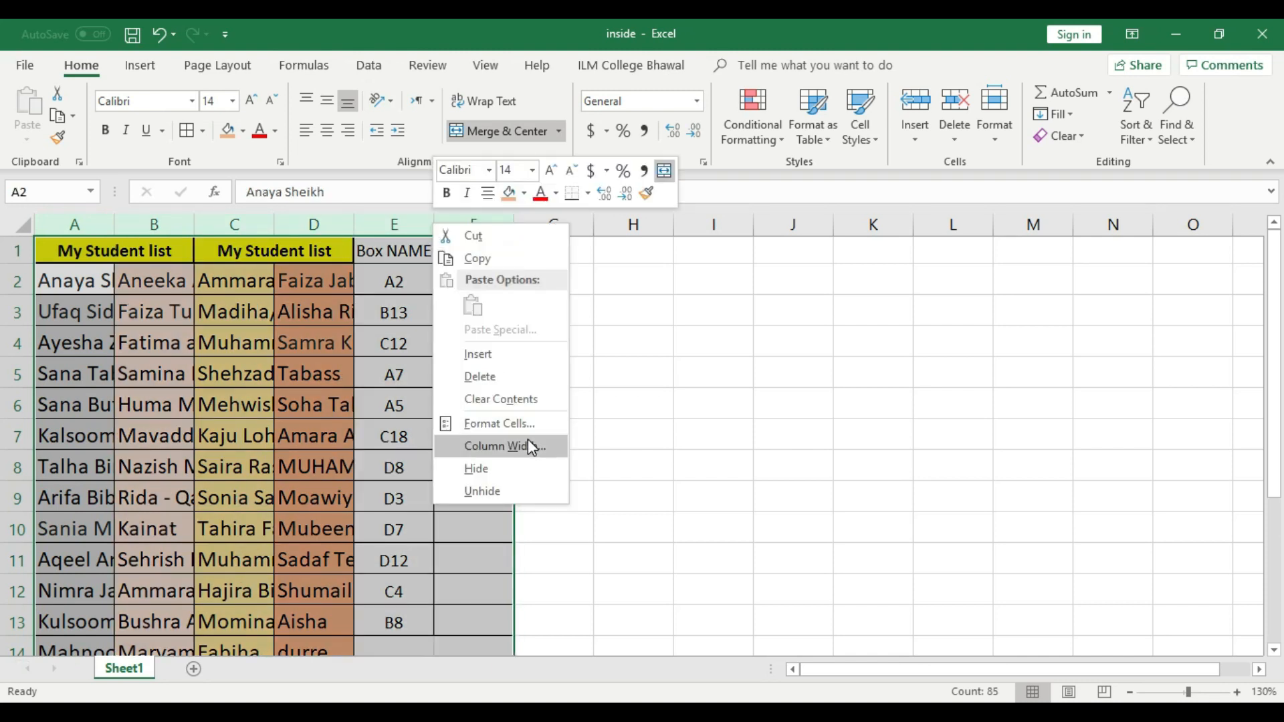
left_click(528, 487)
left_click(528, 479)
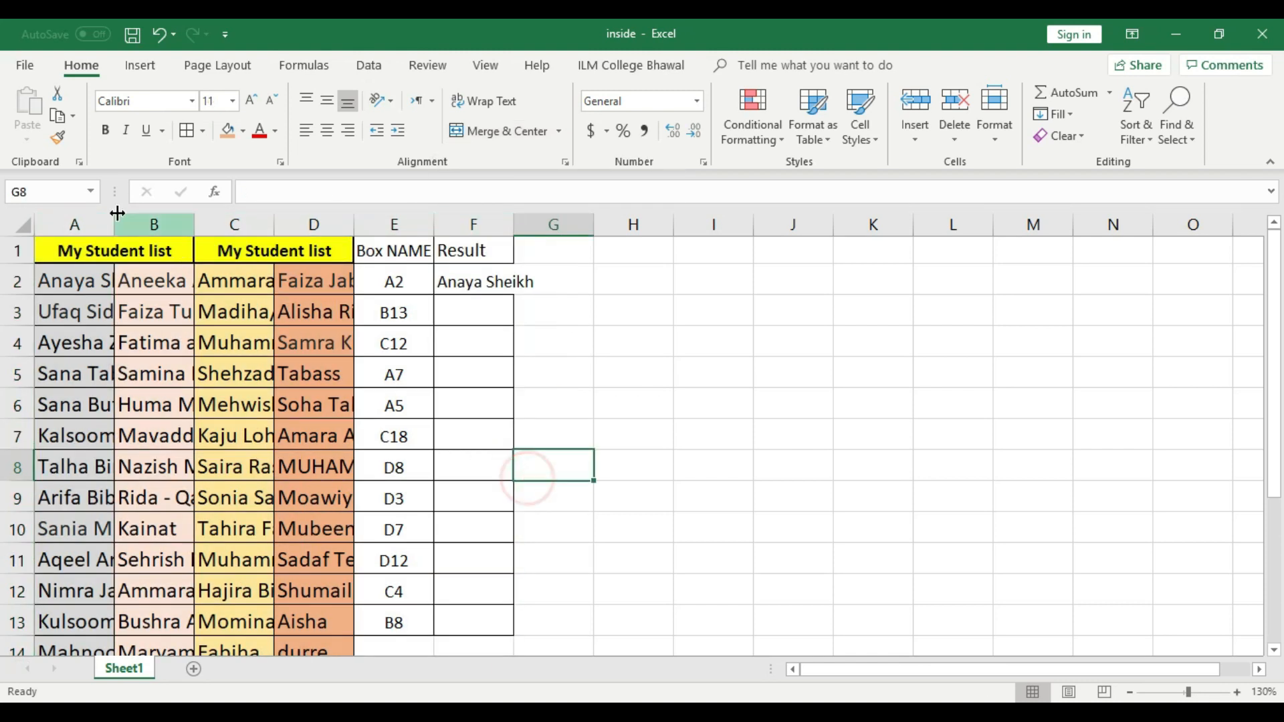
Autofit the widths of student list columns A through D and the Result column F.
double_click(115, 220)
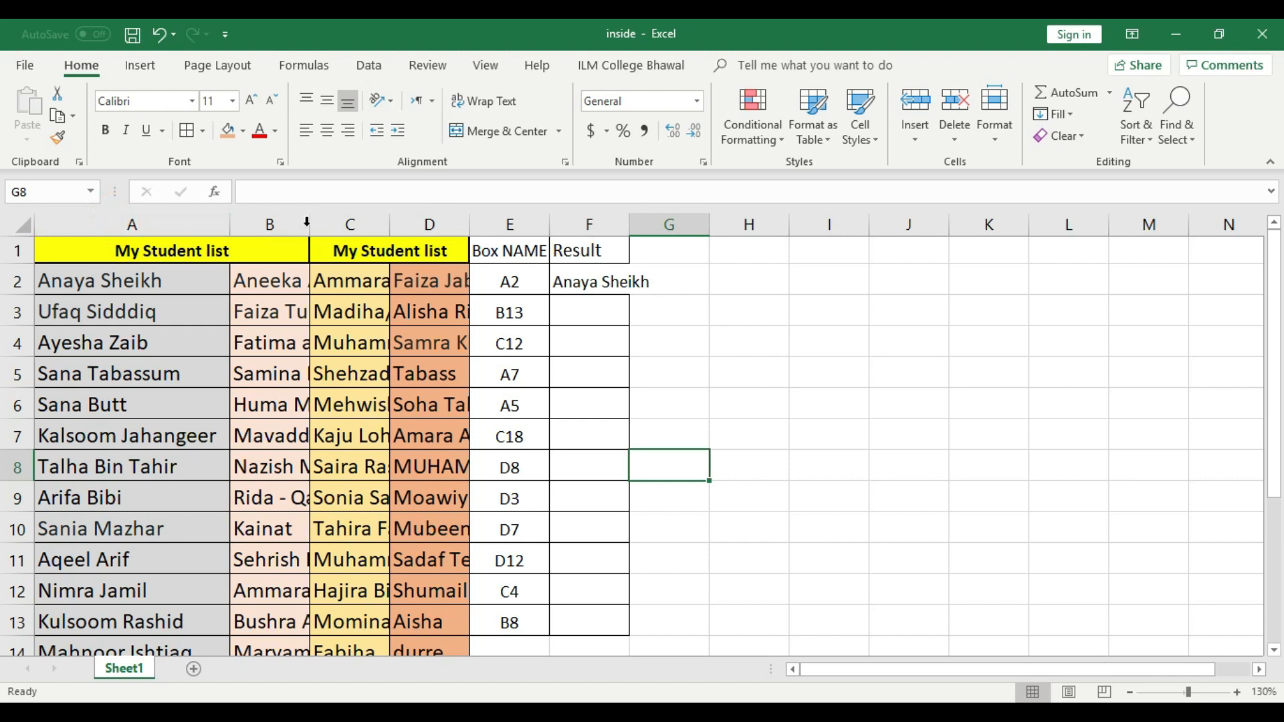
double_click(309, 222)
double_click(502, 225)
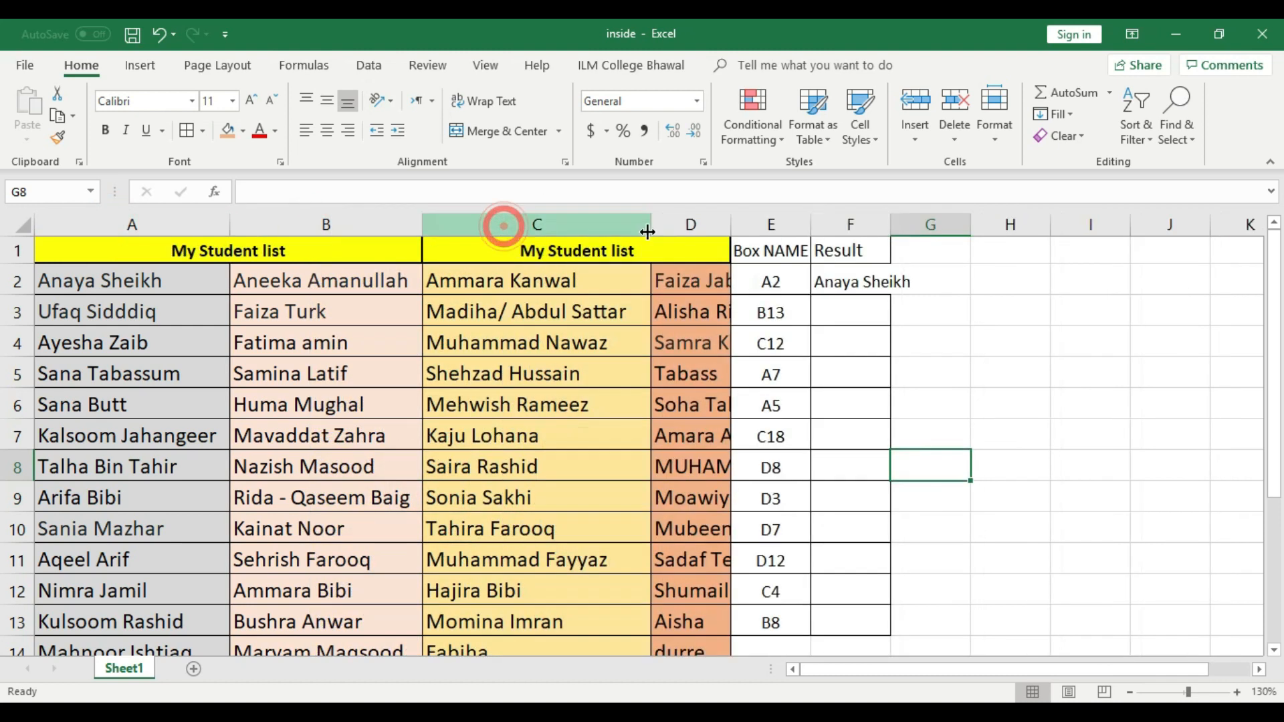
double_click(730, 225)
left_click(1023, 368)
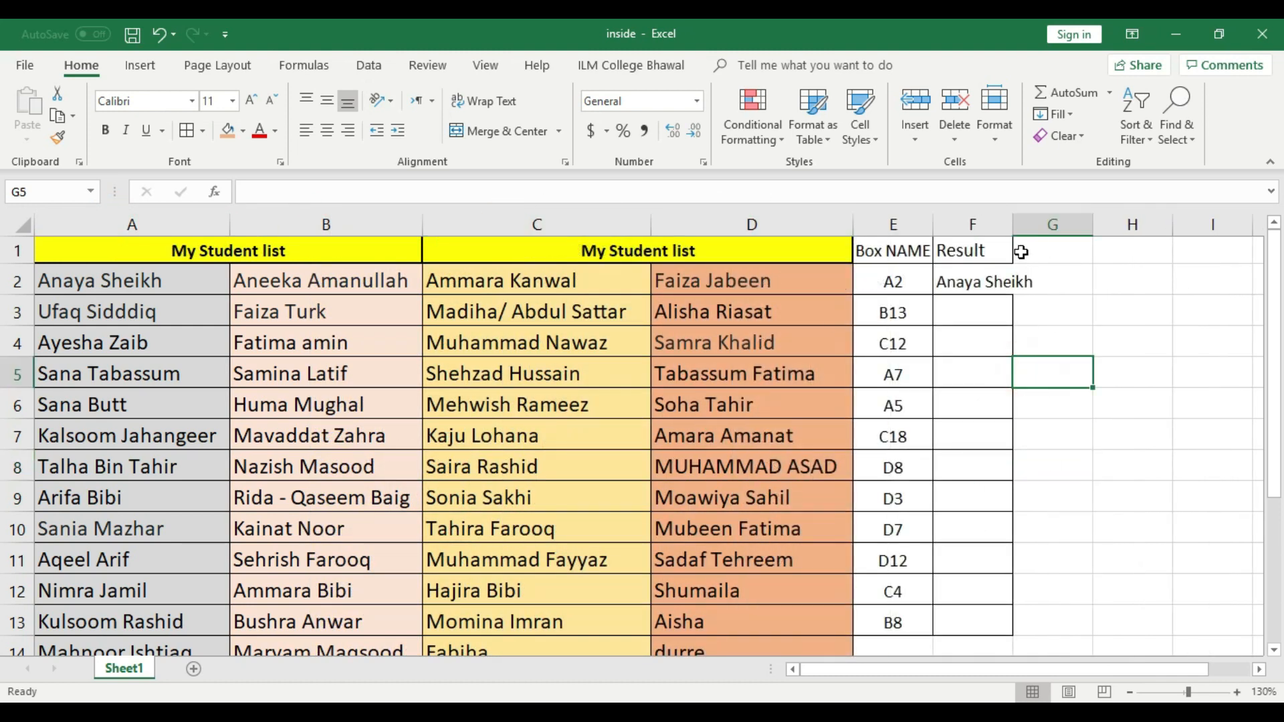
double_click(1013, 225)
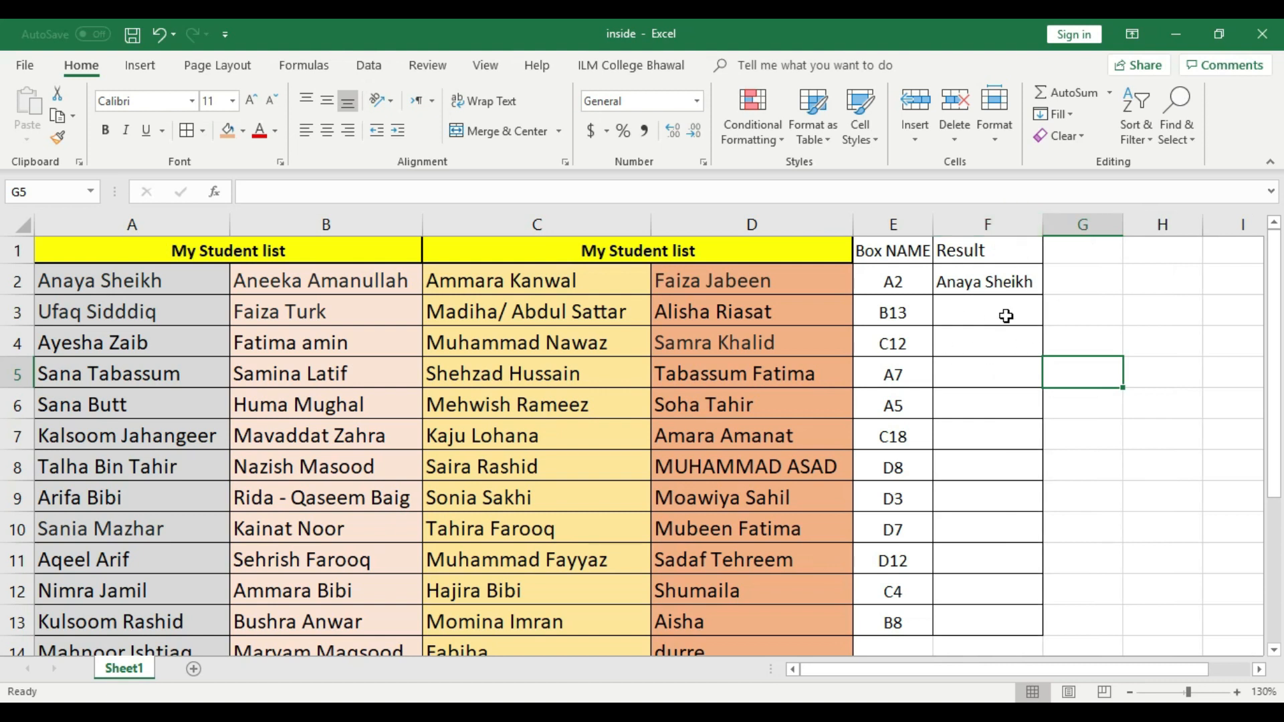
Compare E2 and the F2 result with the student list, and highlight the matching cell A2 with a light blue fill.
left_click(908, 282)
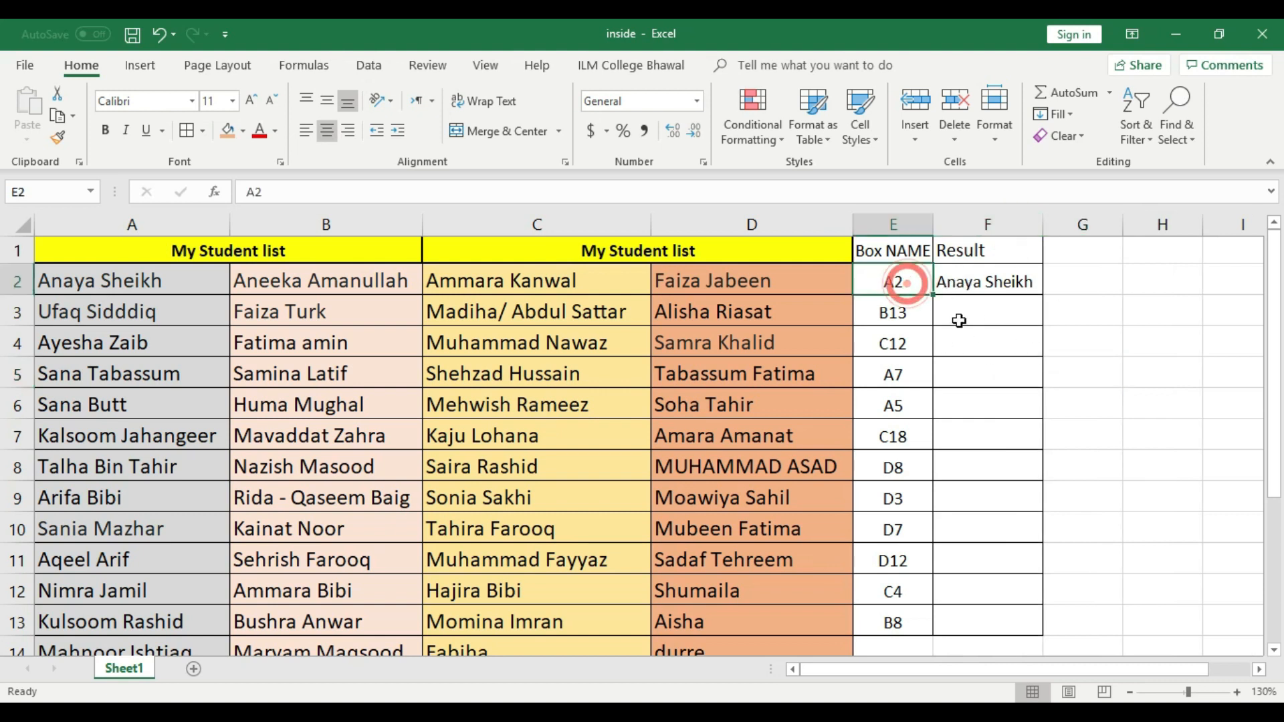
left_click(1000, 282)
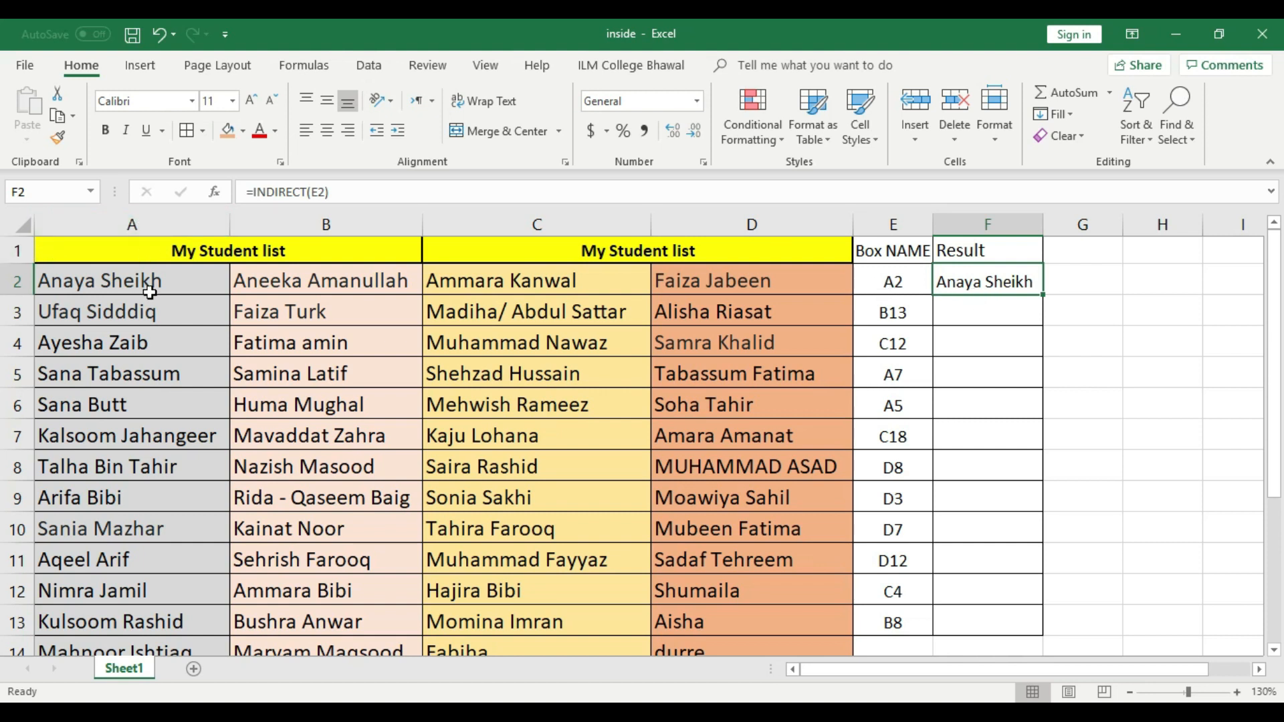
left_click(126, 281)
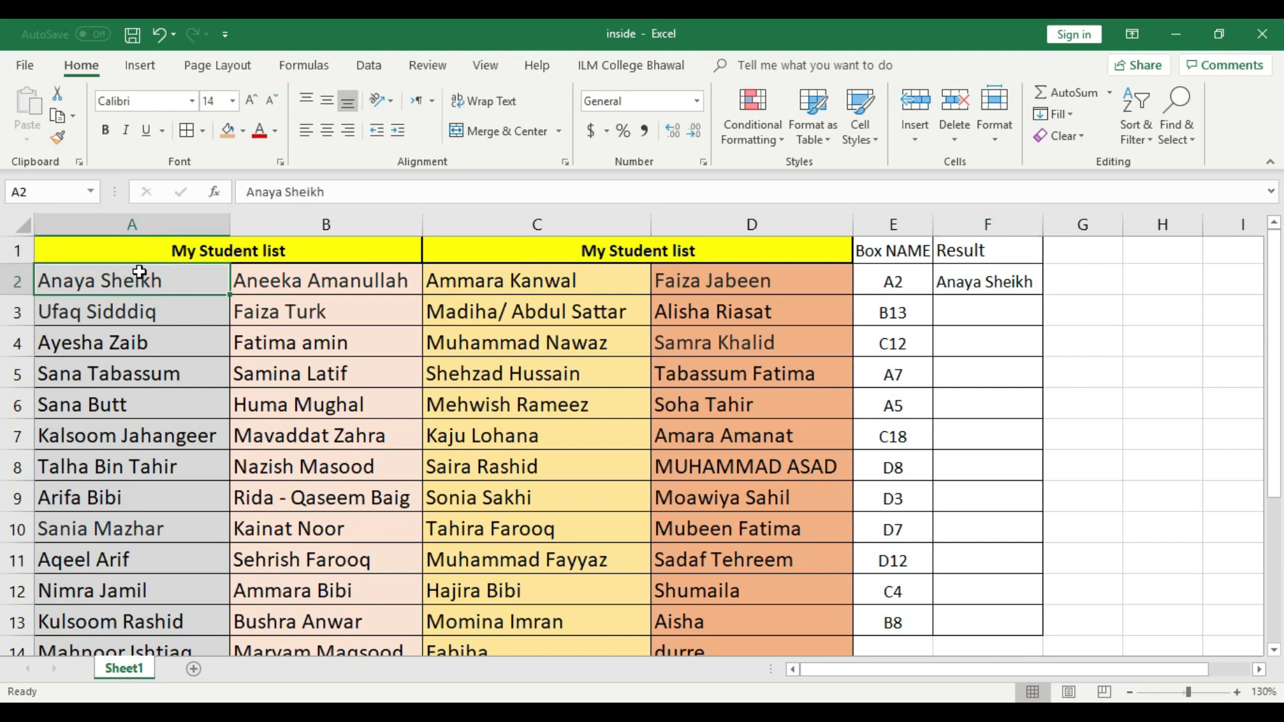
left_click(243, 130)
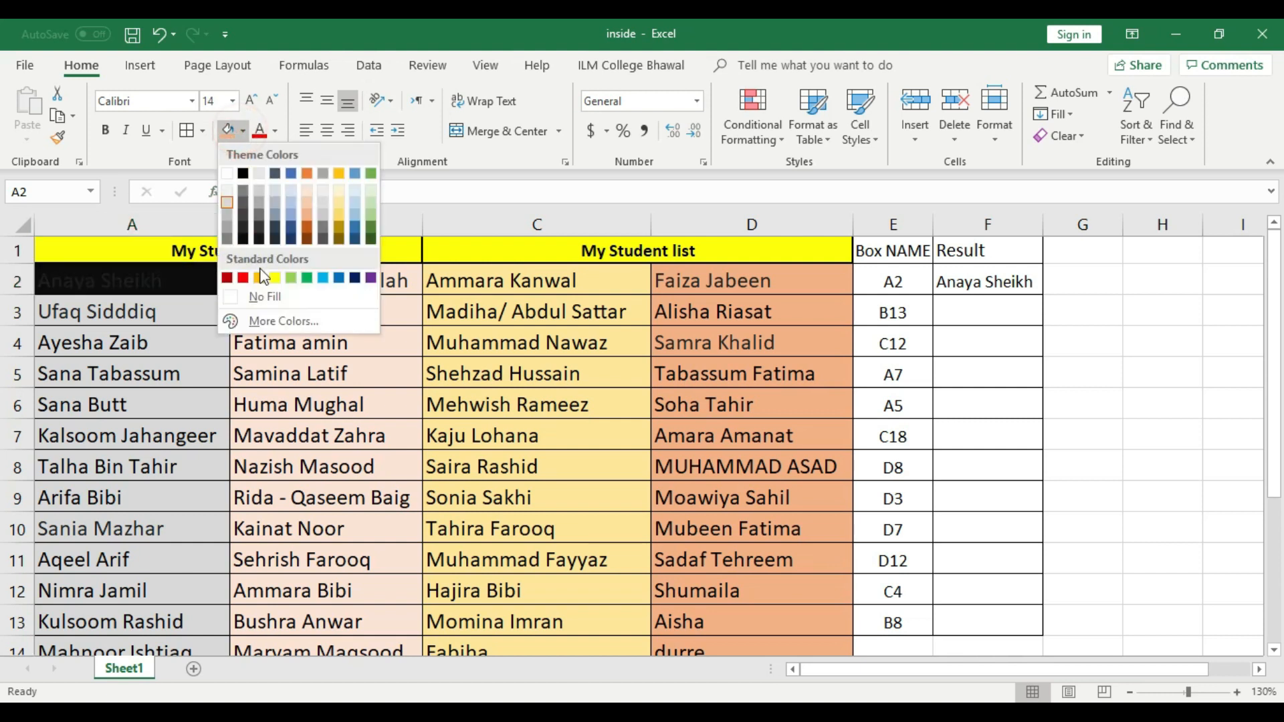
left_click(323, 280)
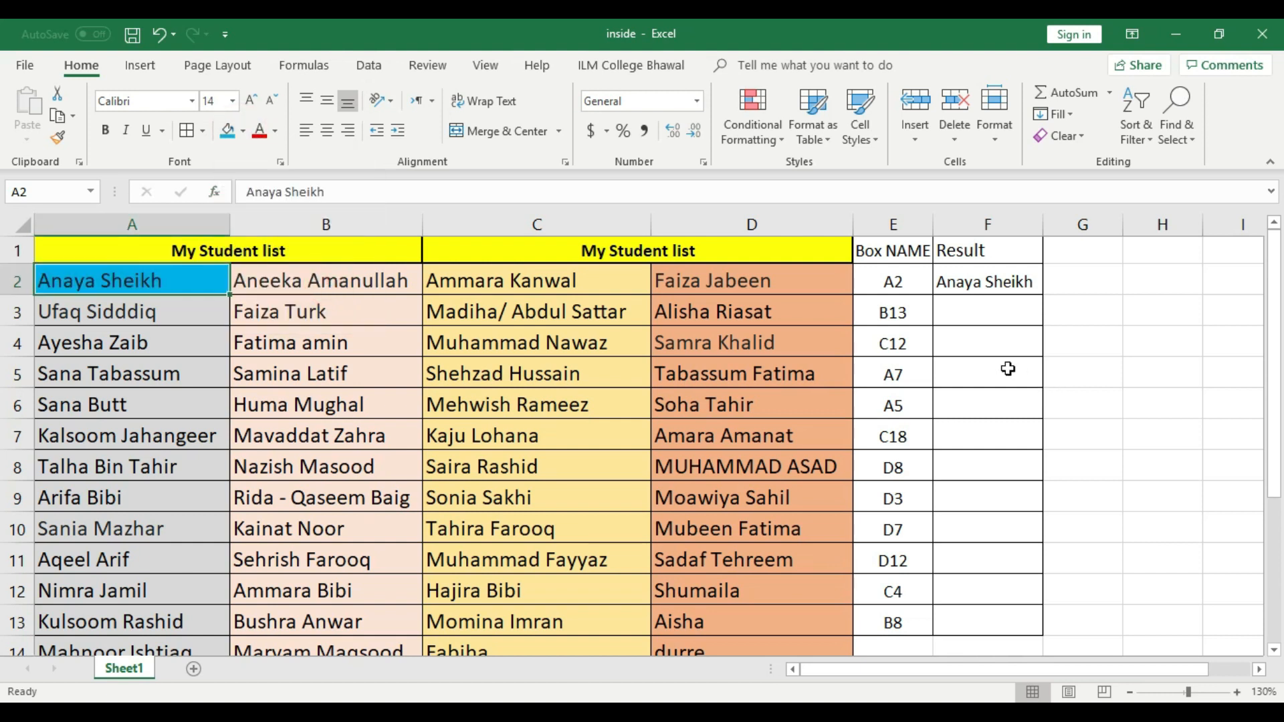
Locate the cell addressed by E3 in the student list and highlight B13 with a light blue fill.
left_click(892, 314)
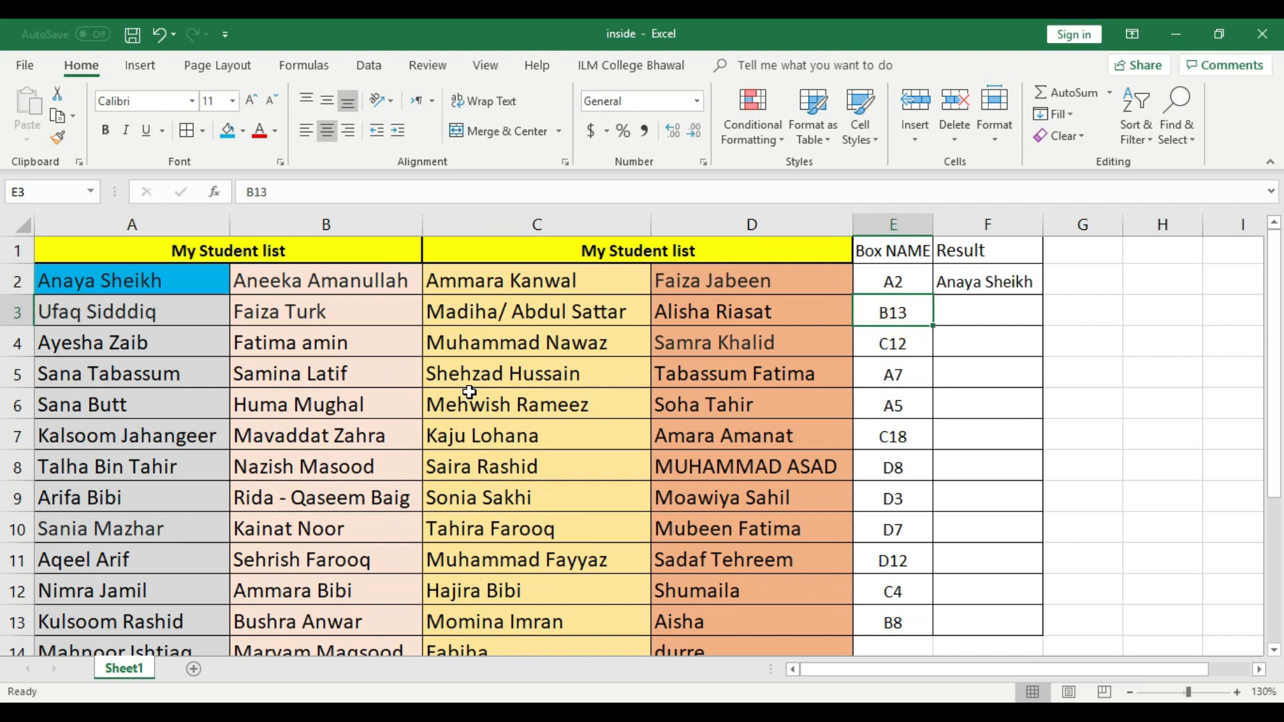
left_click(349, 222)
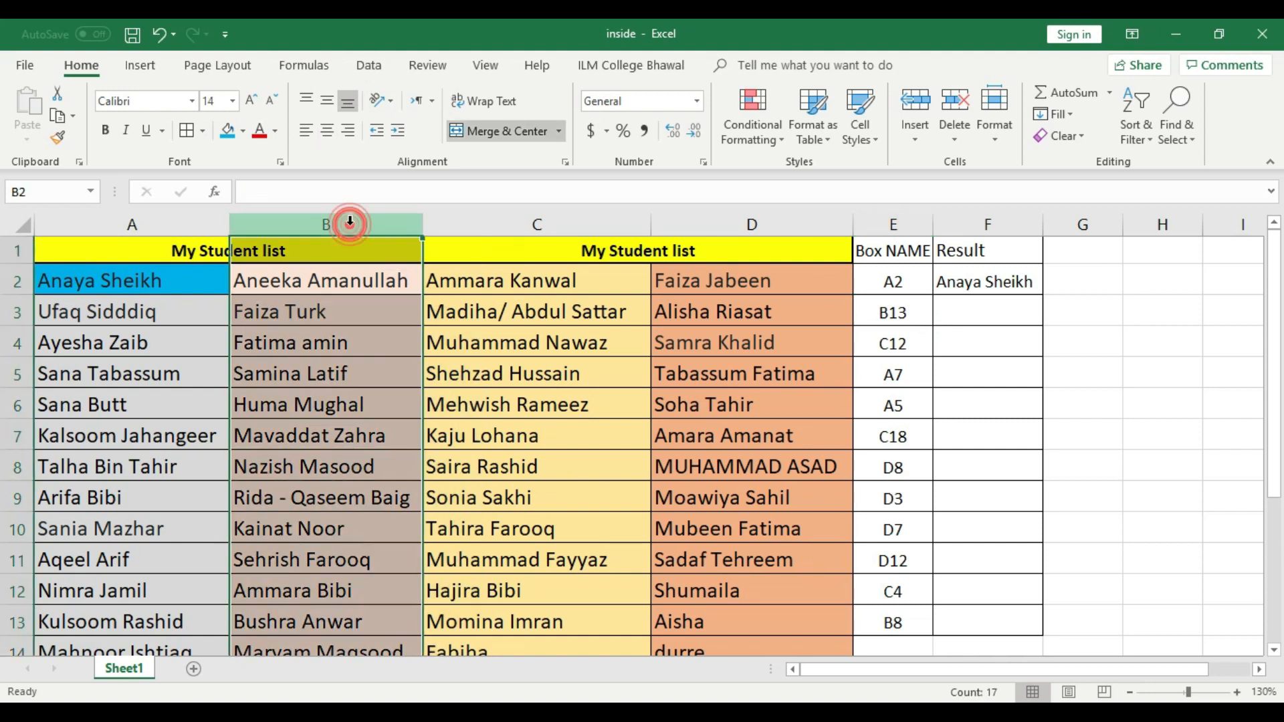
left_click(297, 623)
left_click(244, 134)
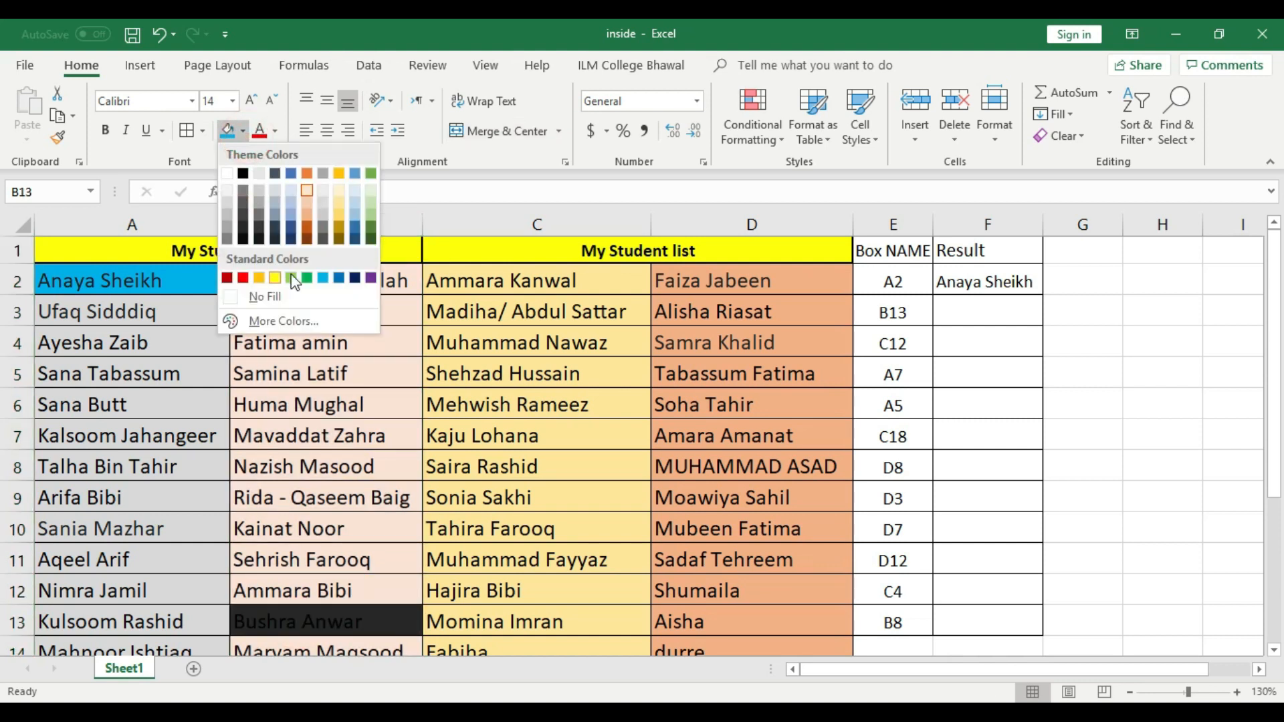
left_click(323, 277)
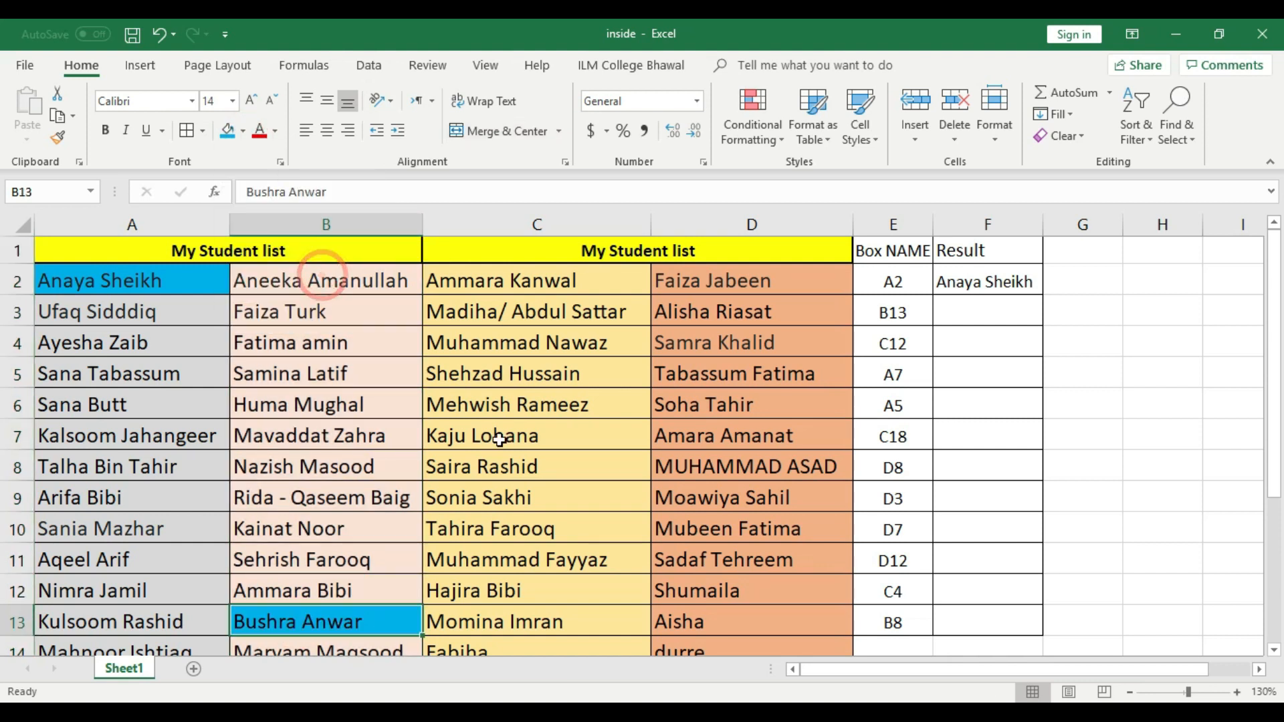
left_click(290, 561)
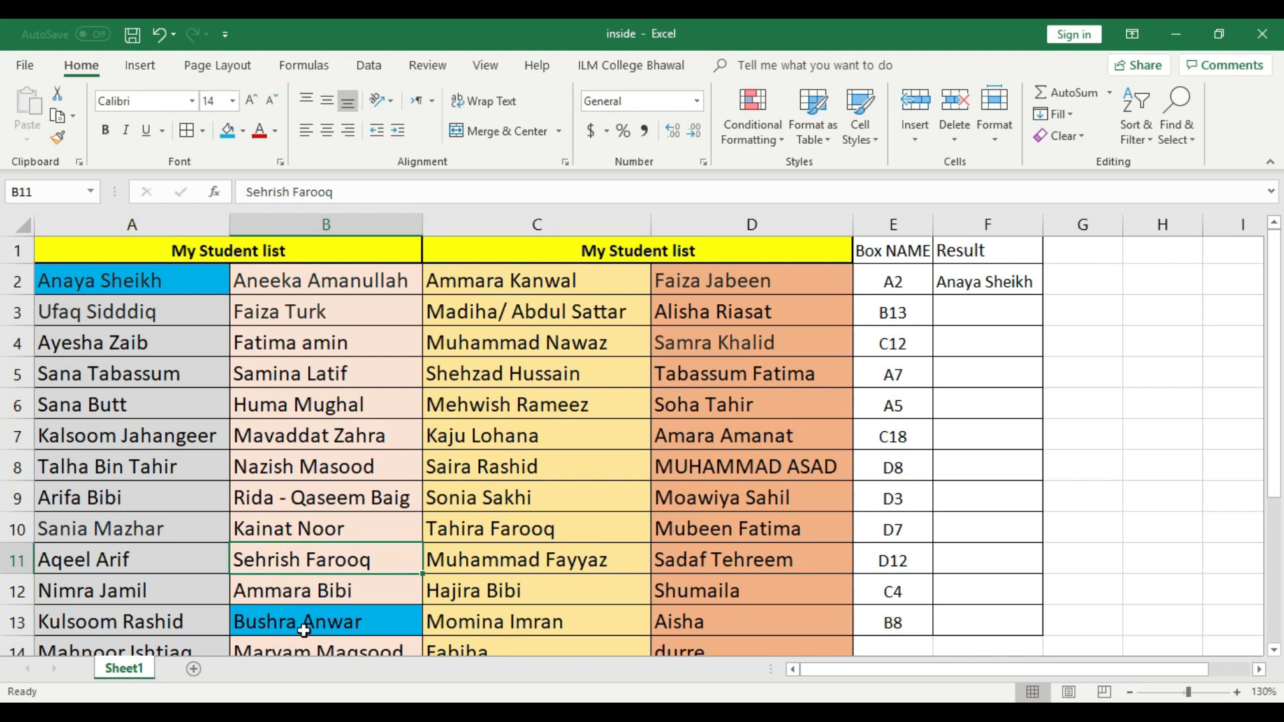
Copy the INDIRECT formula from F2 down to F3 and autofit column F to the returned name.
left_click(1023, 287)
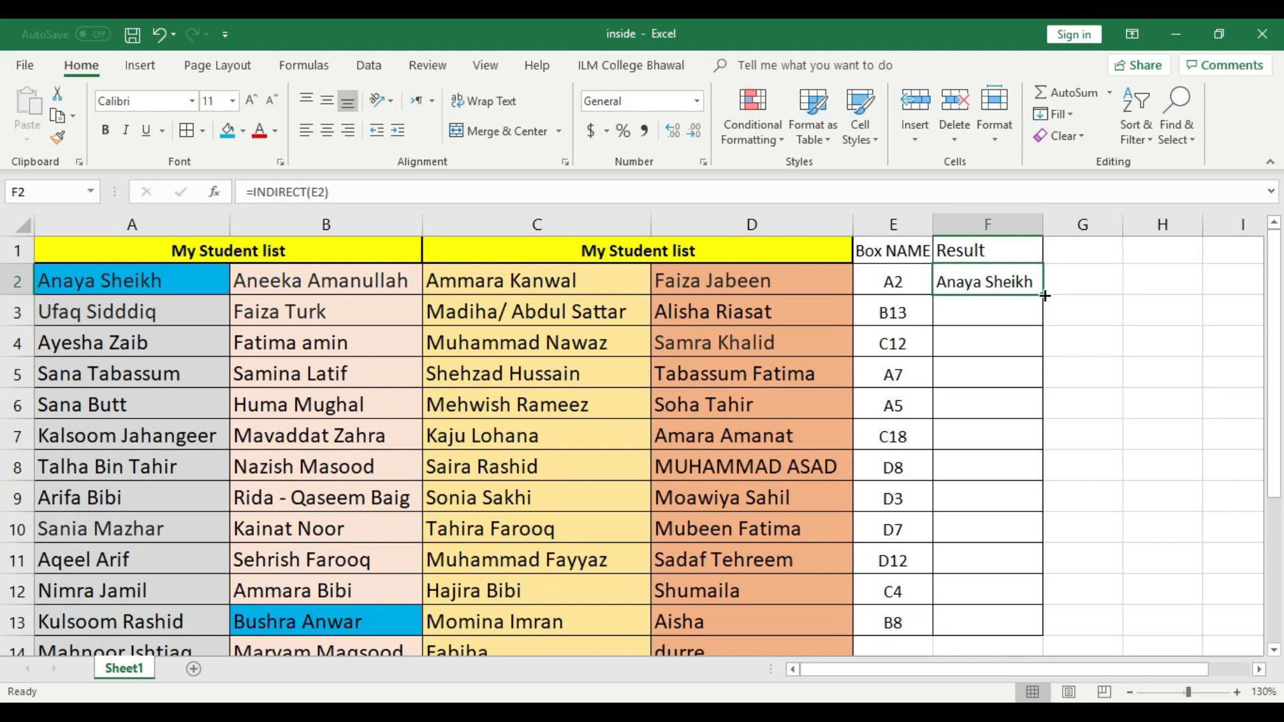
left_click(1045, 295)
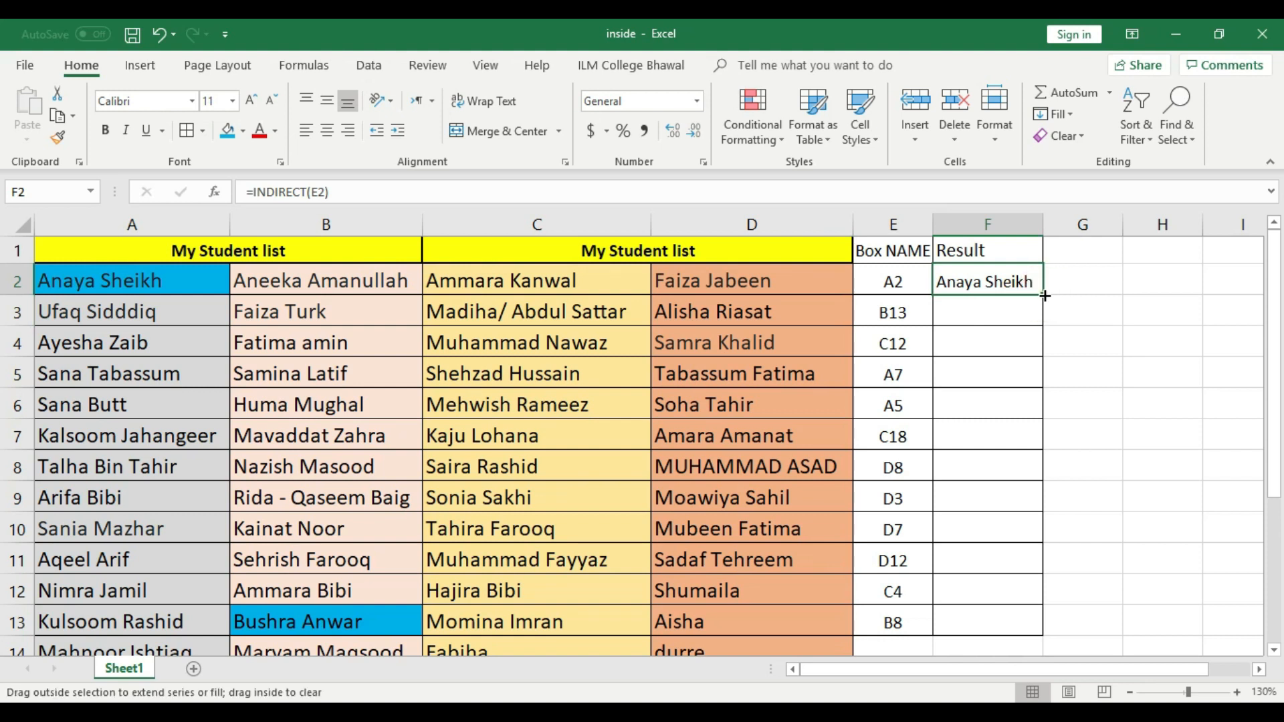
left_click_drag(1045, 301, 1045, 320)
left_click_drag(1045, 320, 1045, 321)
double_click(1043, 224)
left_click(1023, 347)
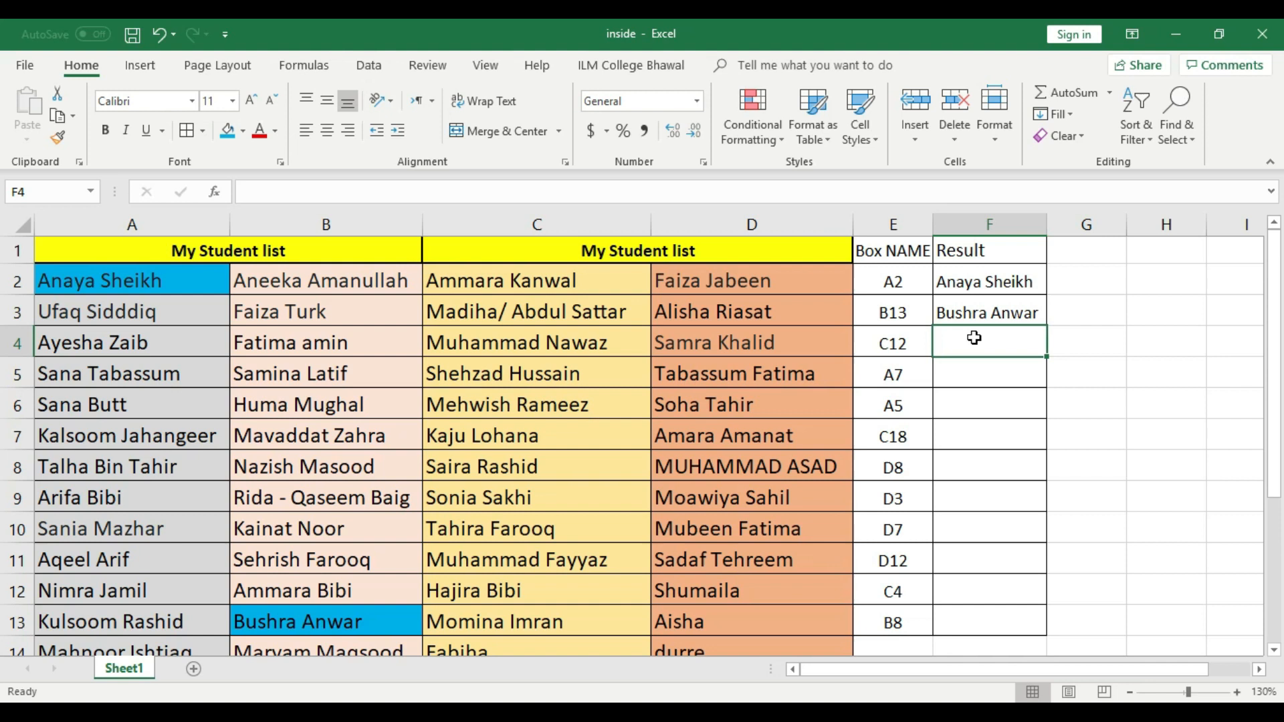
Locate the cell addressed by E4 in the student list and highlight C12 with a light blue fill.
left_click(999, 346)
left_click(540, 224)
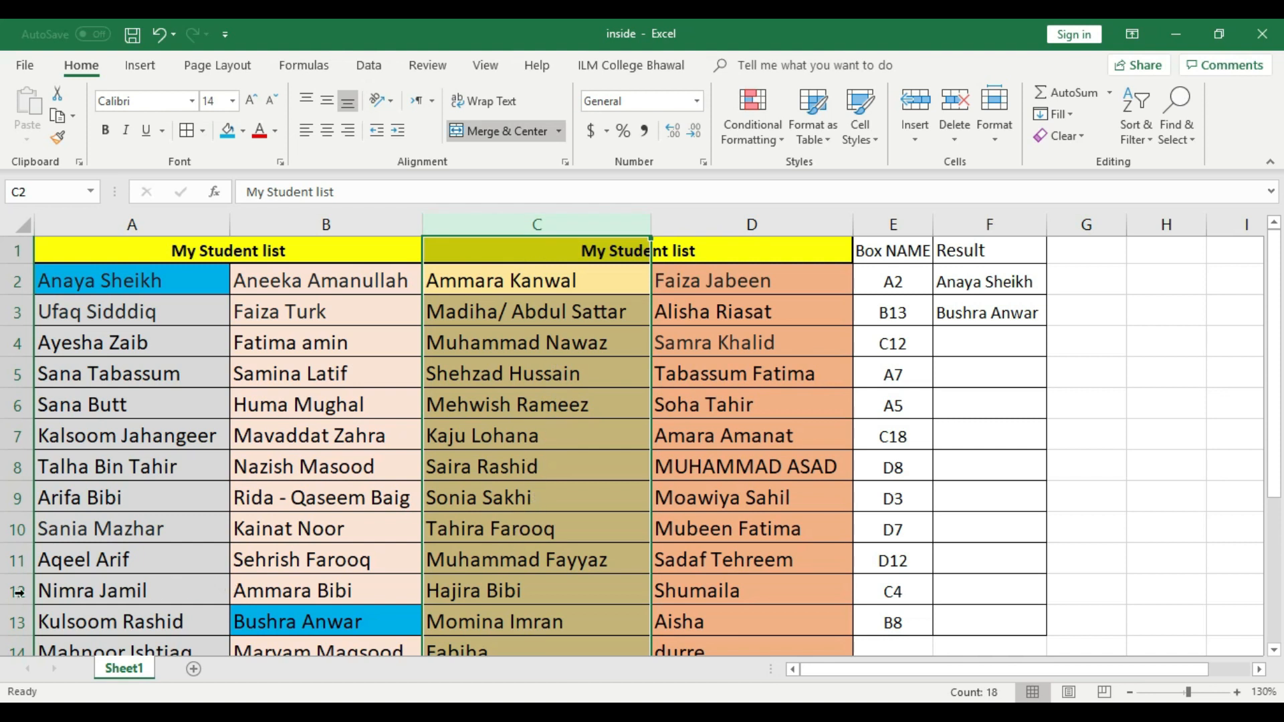
left_click(528, 594)
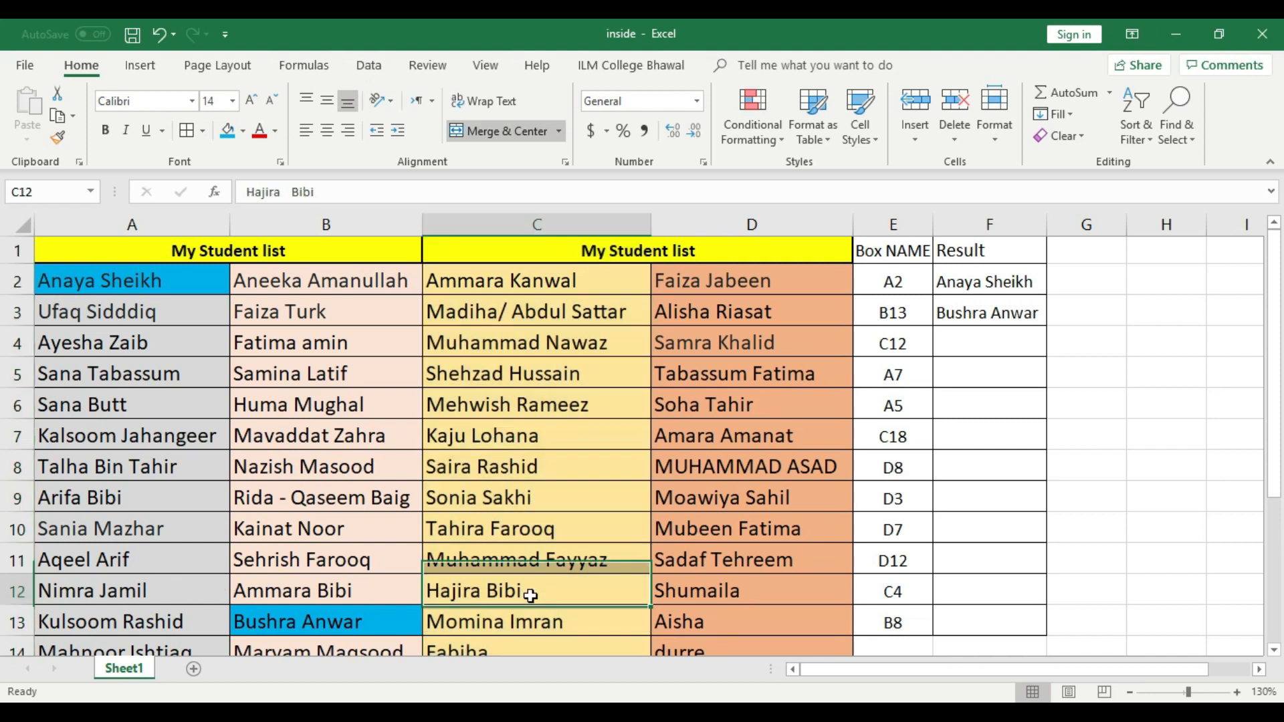
left_click(226, 135)
Copy the INDIRECT formula from F3 down to F4 and widen column F slightly.
left_click(1017, 309)
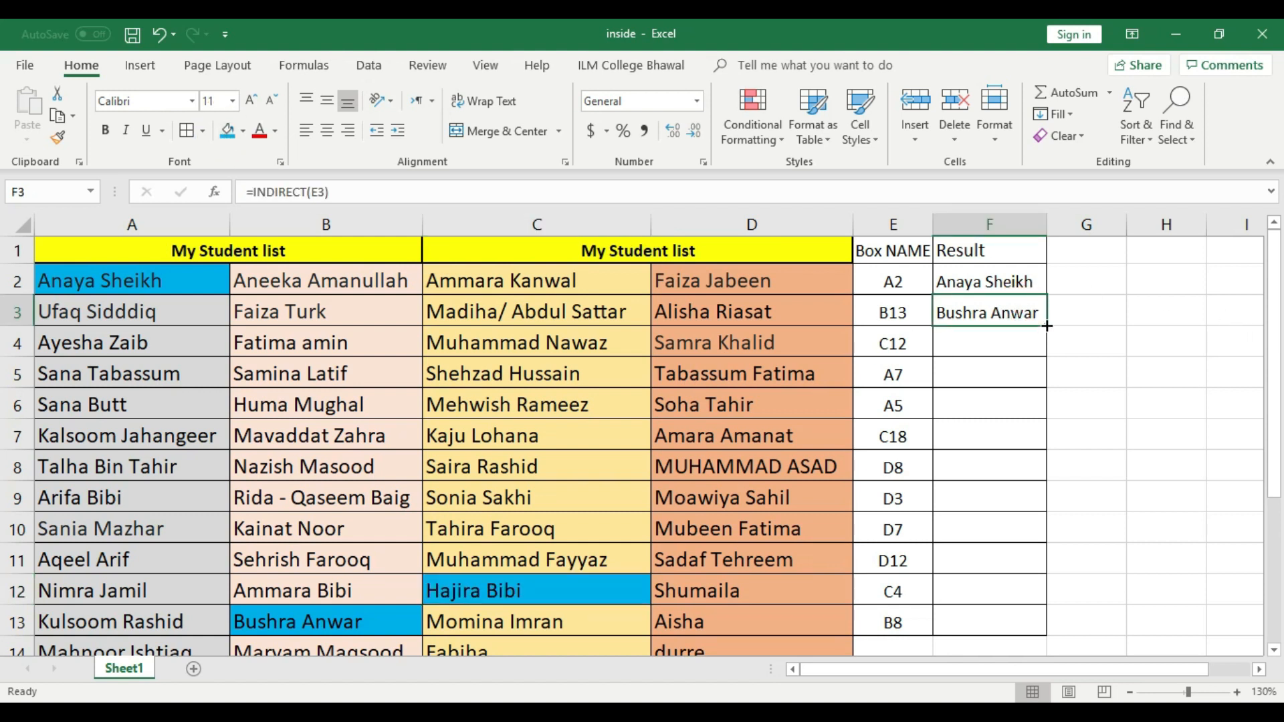
left_click_drag(1047, 326, 1048, 358)
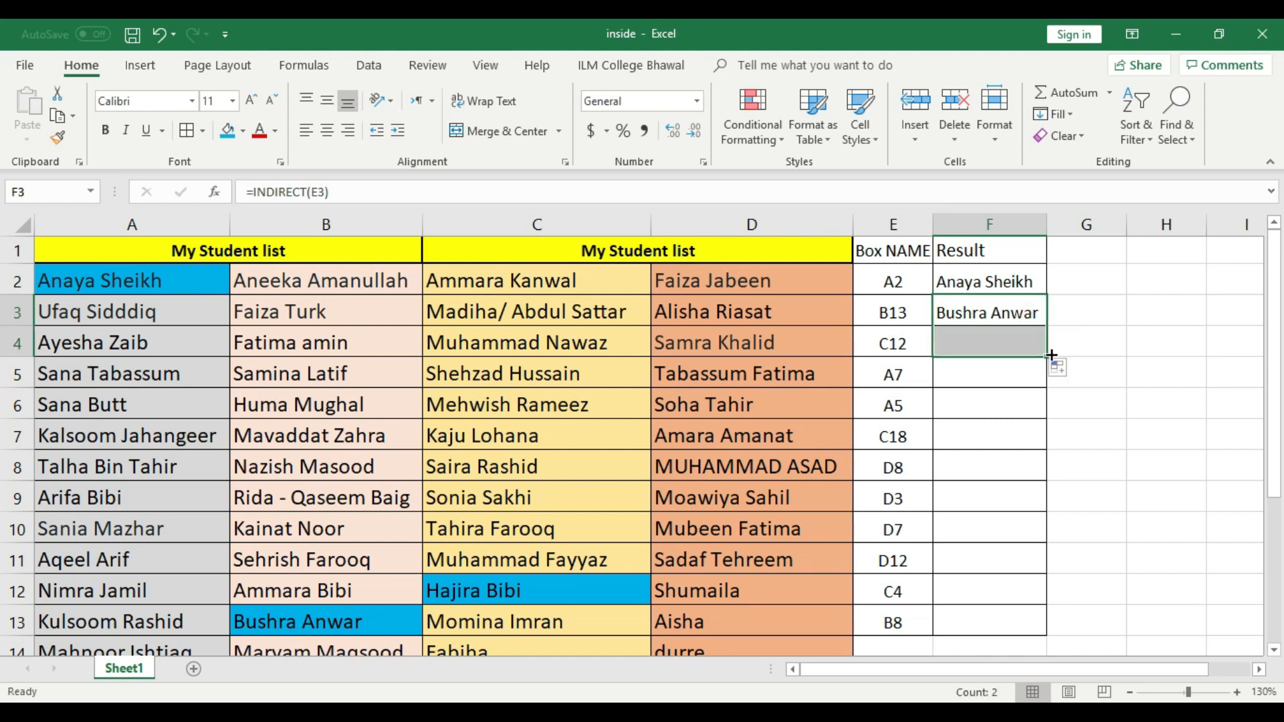
left_click(1105, 342)
left_click(1070, 254)
left_click_drag(1047, 225, 1061, 227)
Highlight the returned names in F2:F4 with a yellow fill.
left_click_drag(1036, 280, 1036, 346)
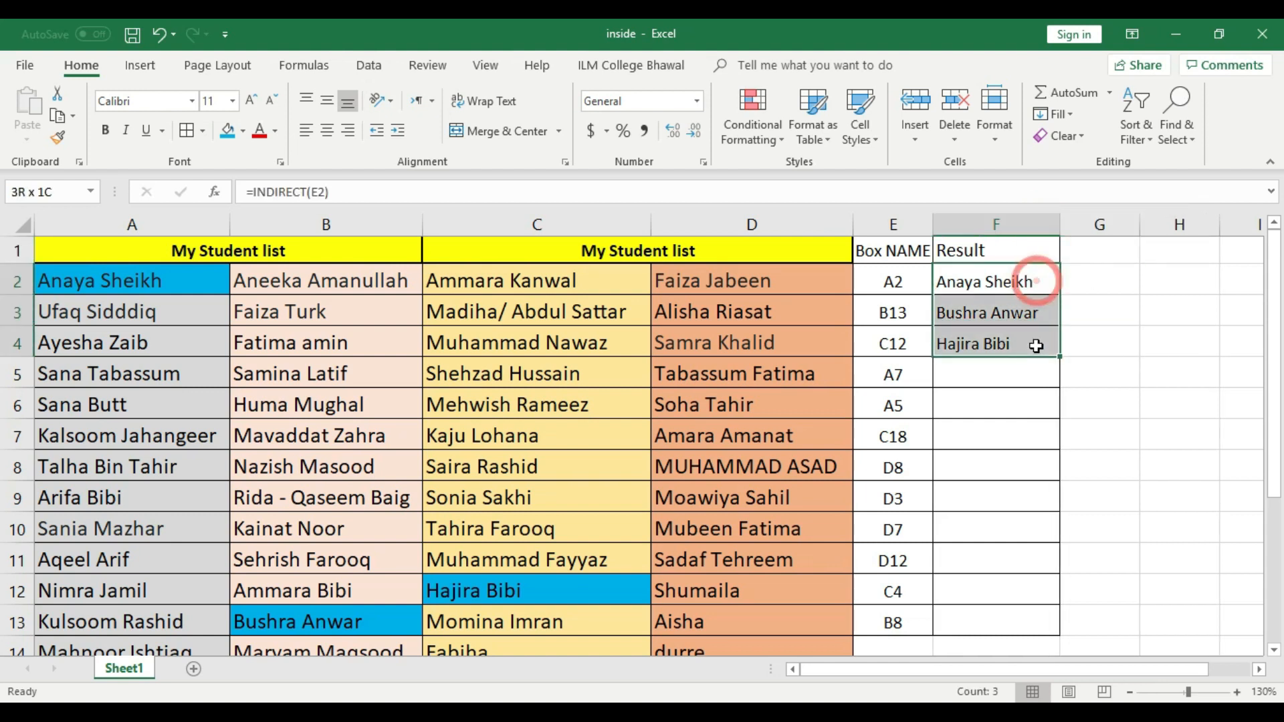
left_click(242, 131)
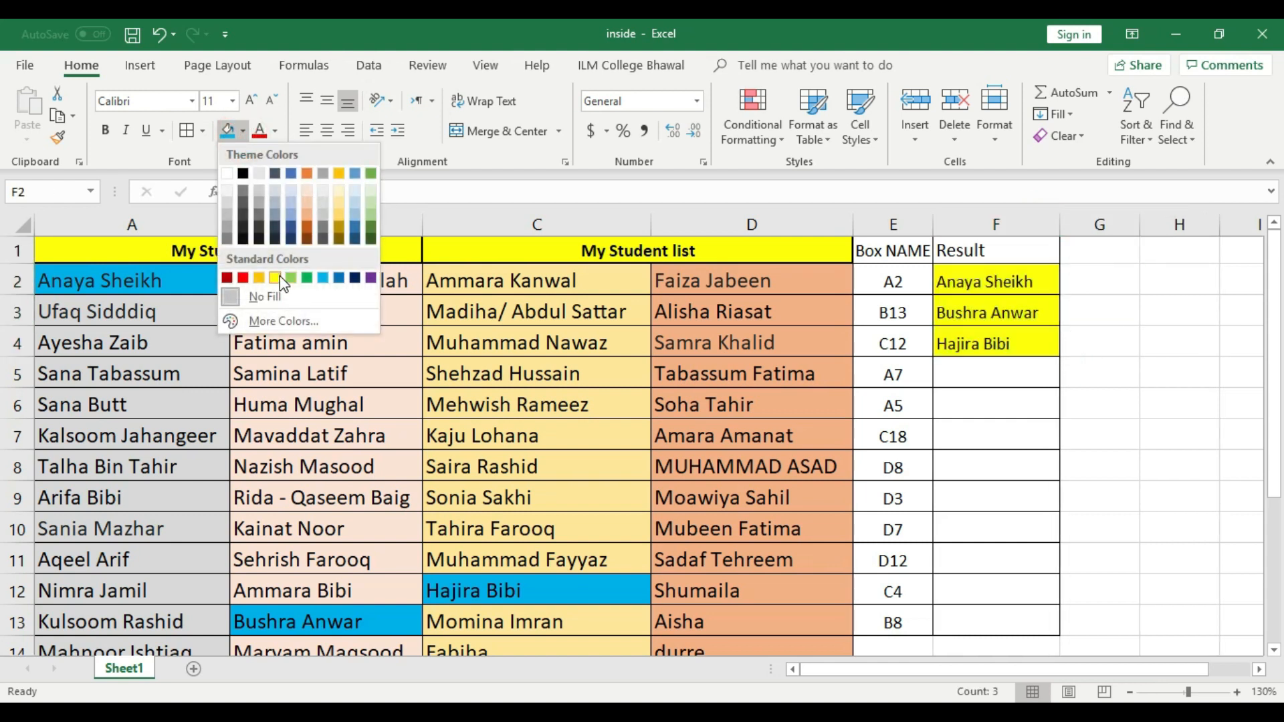
left_click(280, 276)
left_click(1070, 443)
Fill the INDIRECT formula from F4 down to F13 for the remaining addresses and autofit column F.
left_click(913, 376)
left_click(913, 406)
left_click(921, 435)
left_click(997, 346)
left_click_drag(1062, 356, 1063, 632)
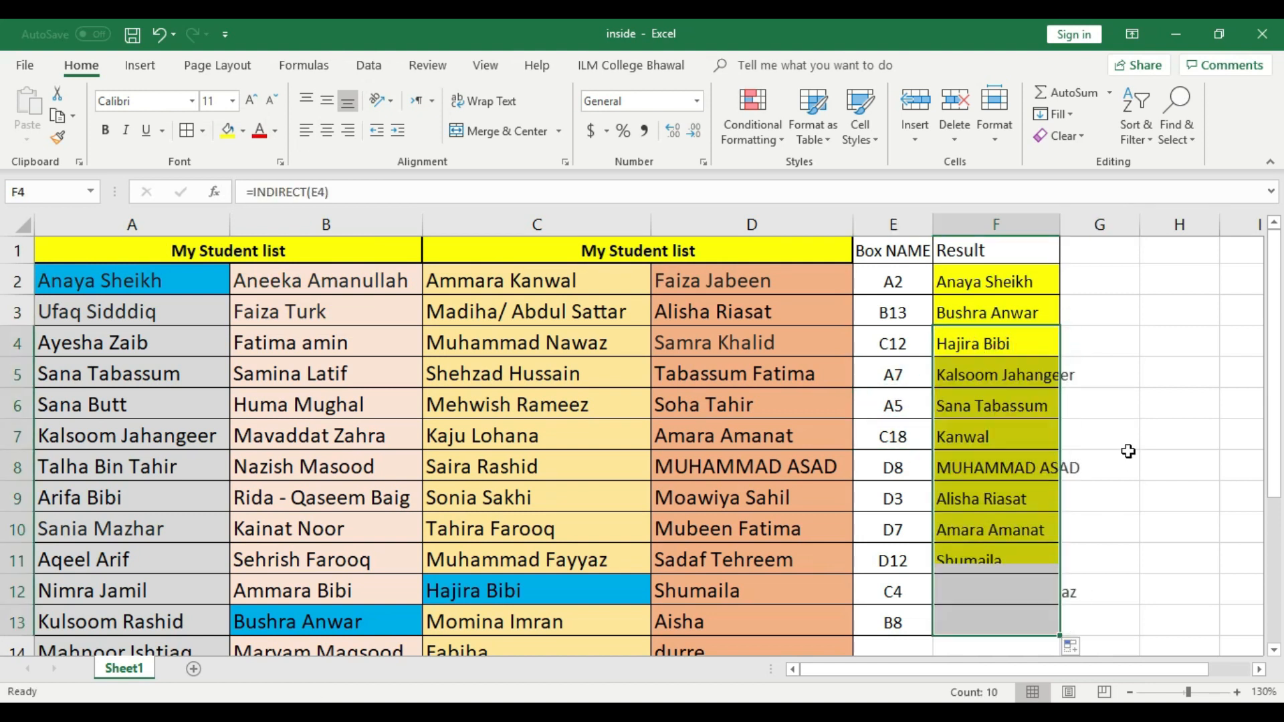
double_click(1060, 224)
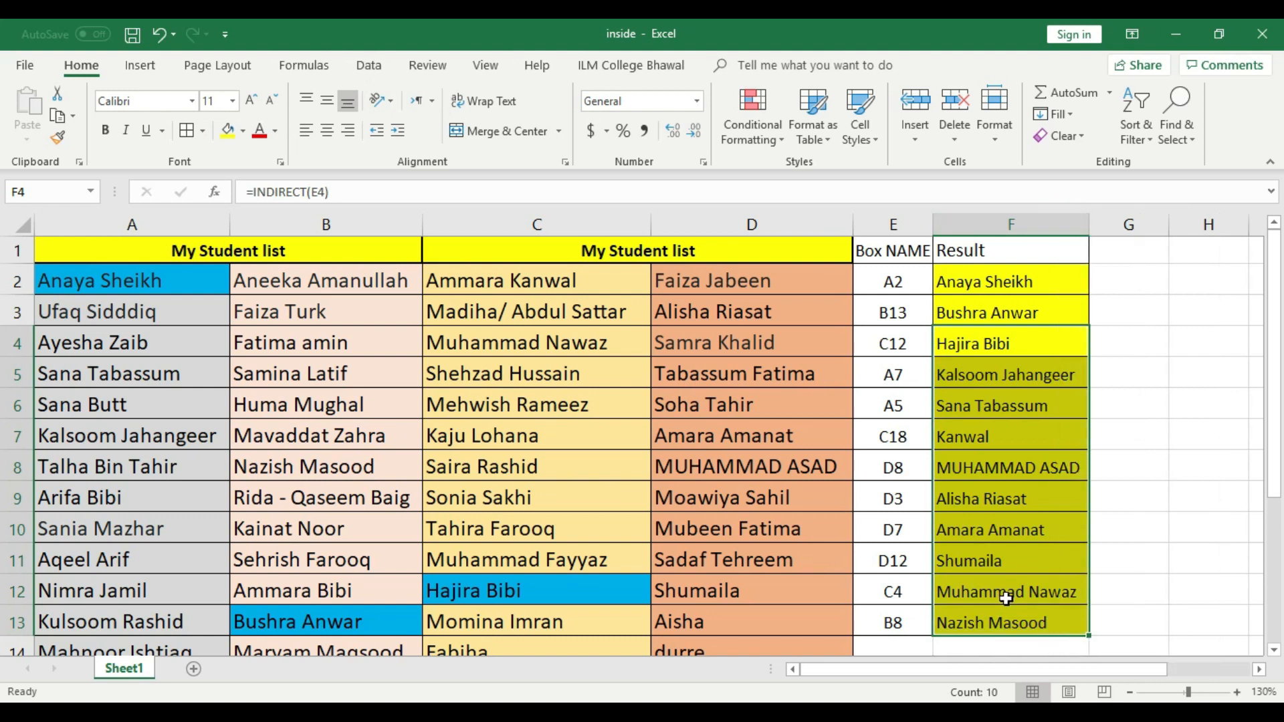
left_click(1145, 559)
Compare E13 and the F13 result with the student list, and highlight the matching cell B8 with a light blue fill.
left_click(906, 623)
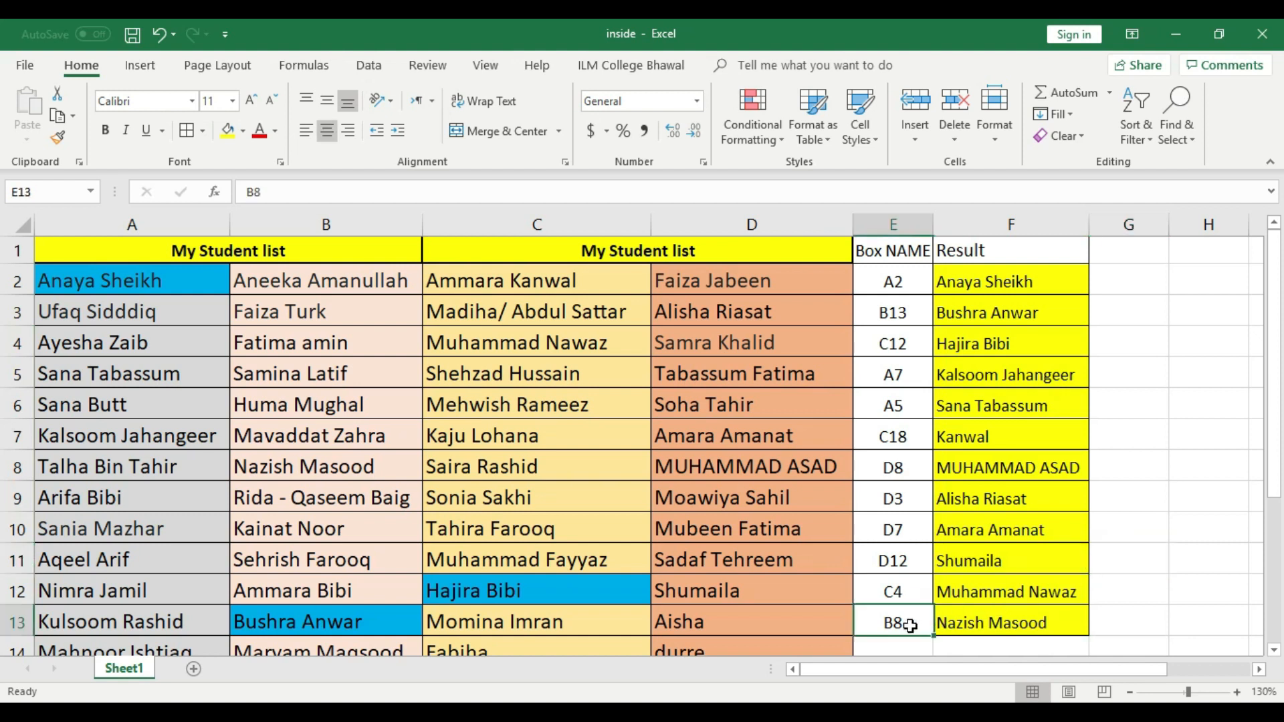
left_click(1003, 624)
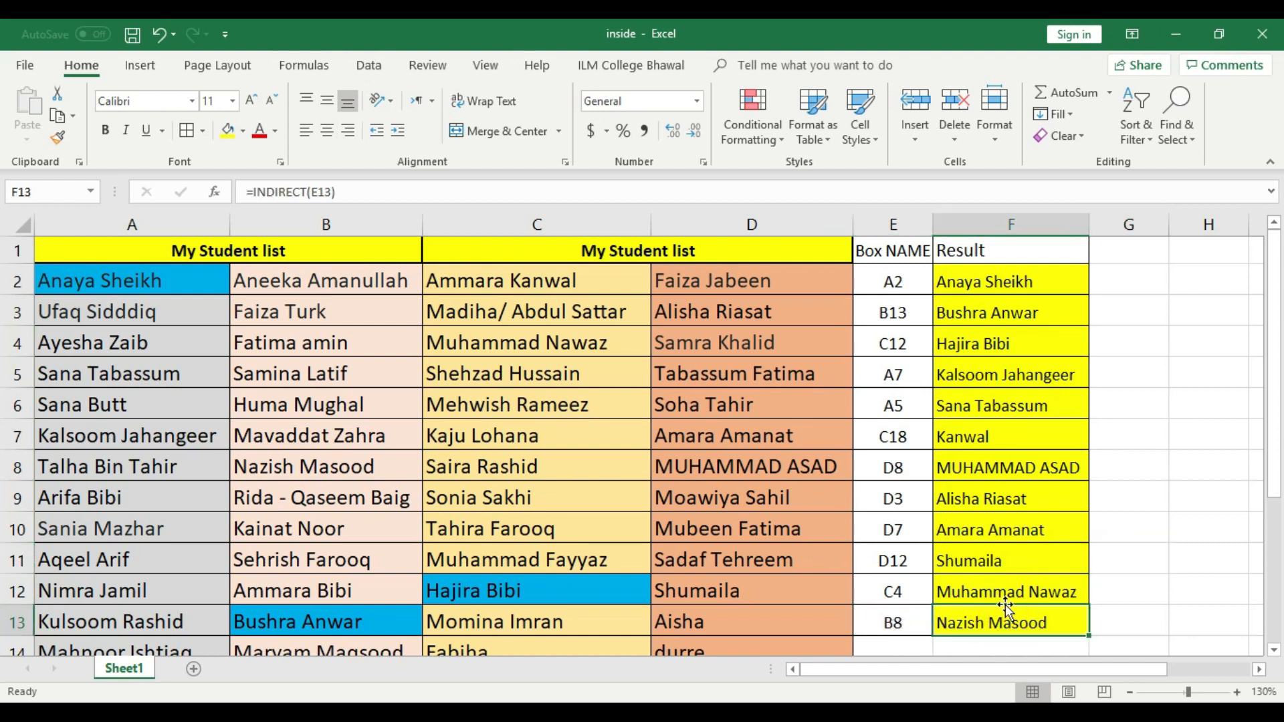
left_click(335, 221)
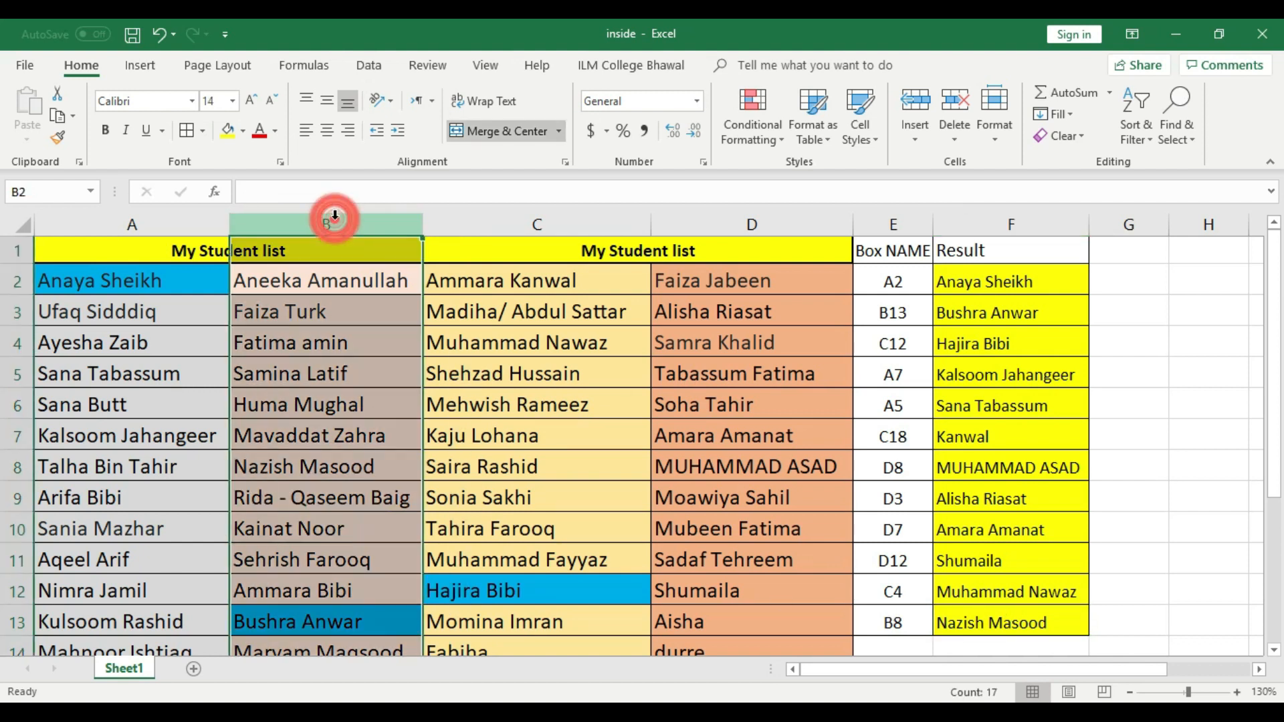
left_click(291, 468)
left_click(243, 131)
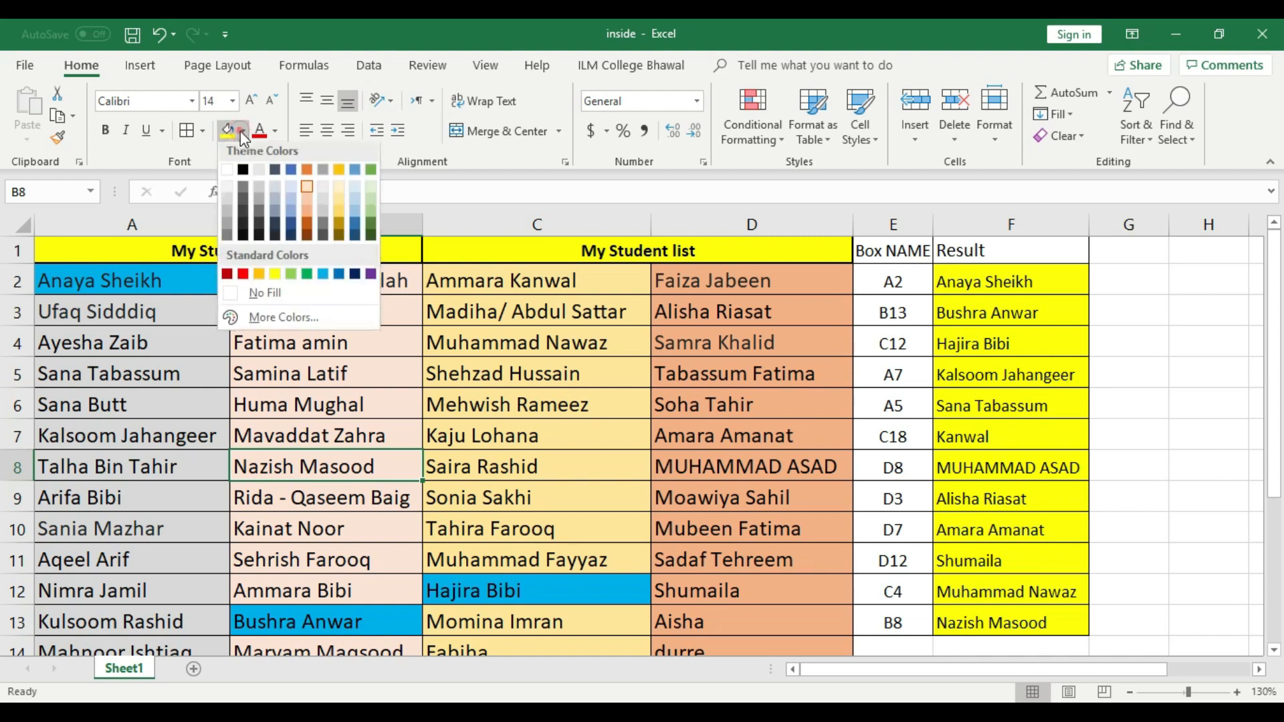
left_click(323, 277)
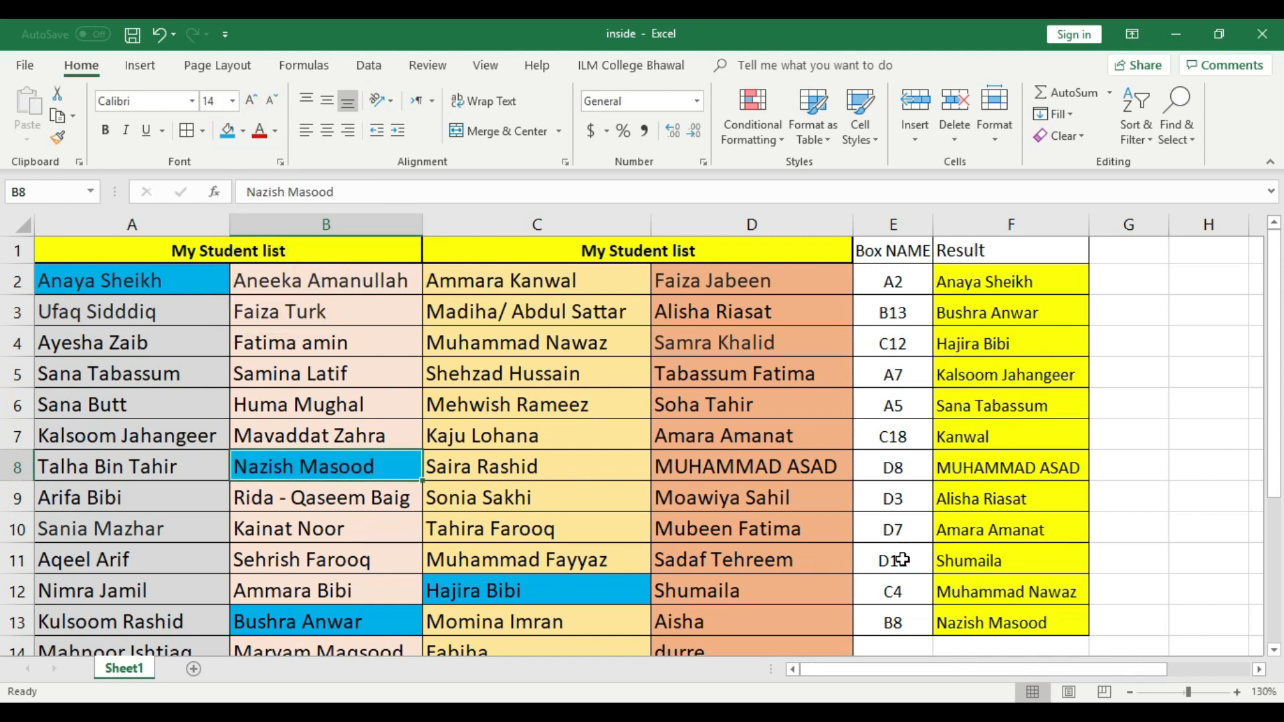
Examine the end of the student list and identify the column and row of the last name in column B.
scroll(475, 532, "down", 3)
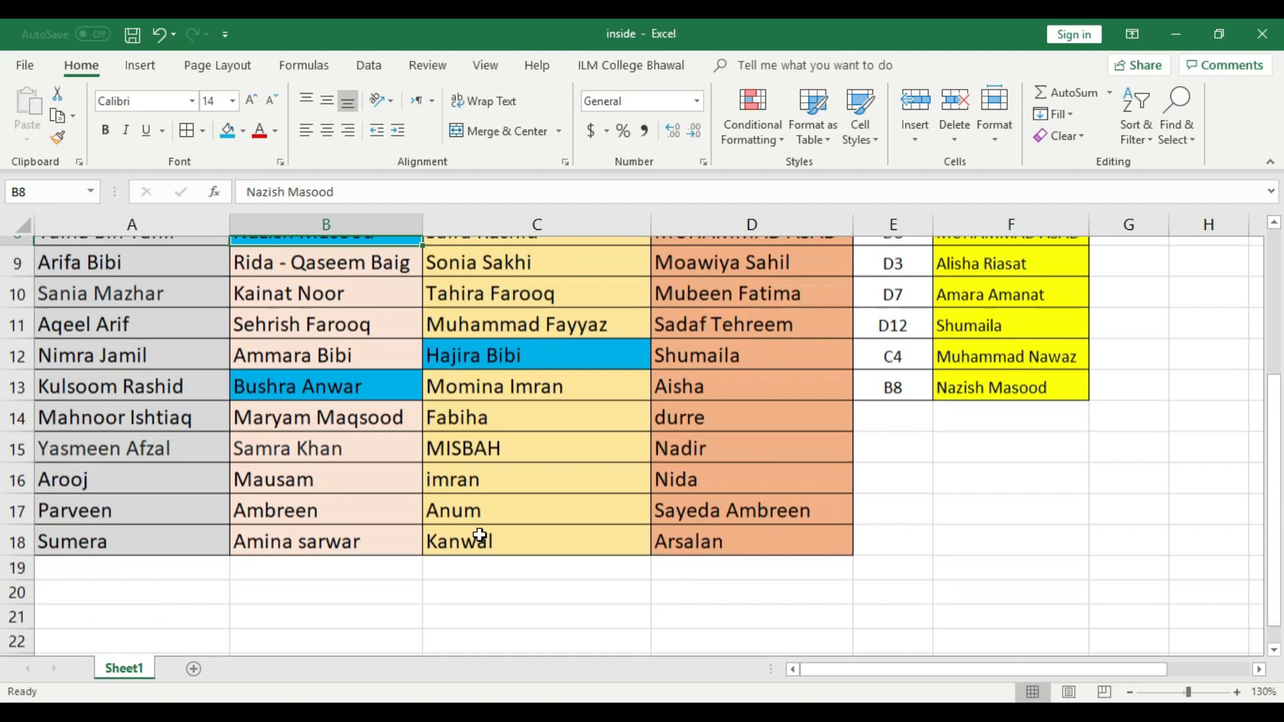
left_click(327, 225)
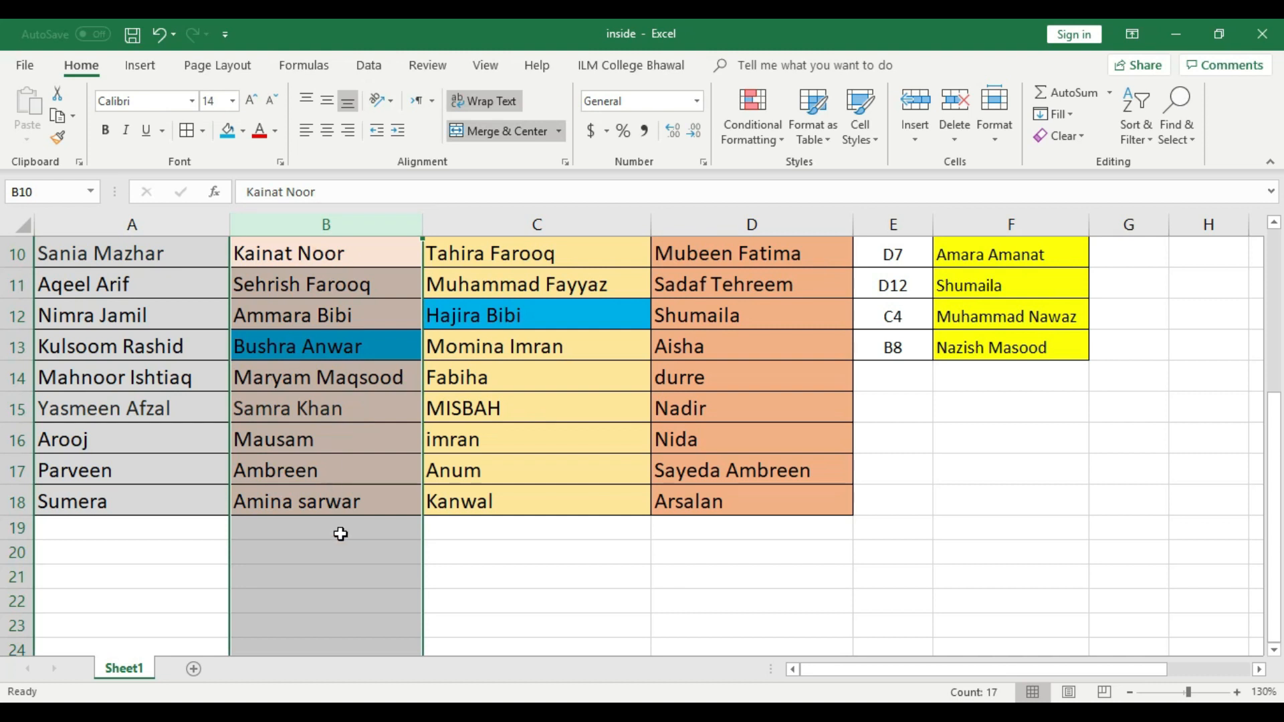
left_click(356, 568)
left_click(317, 225)
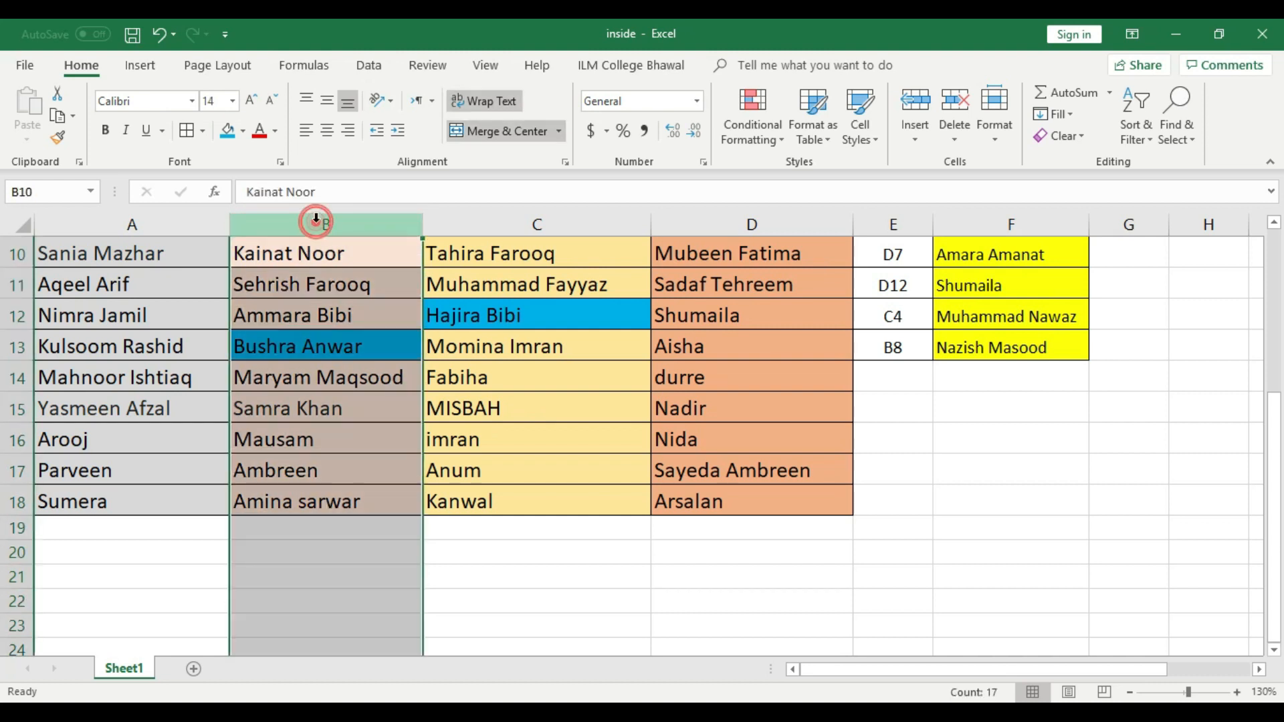
left_click(17, 501)
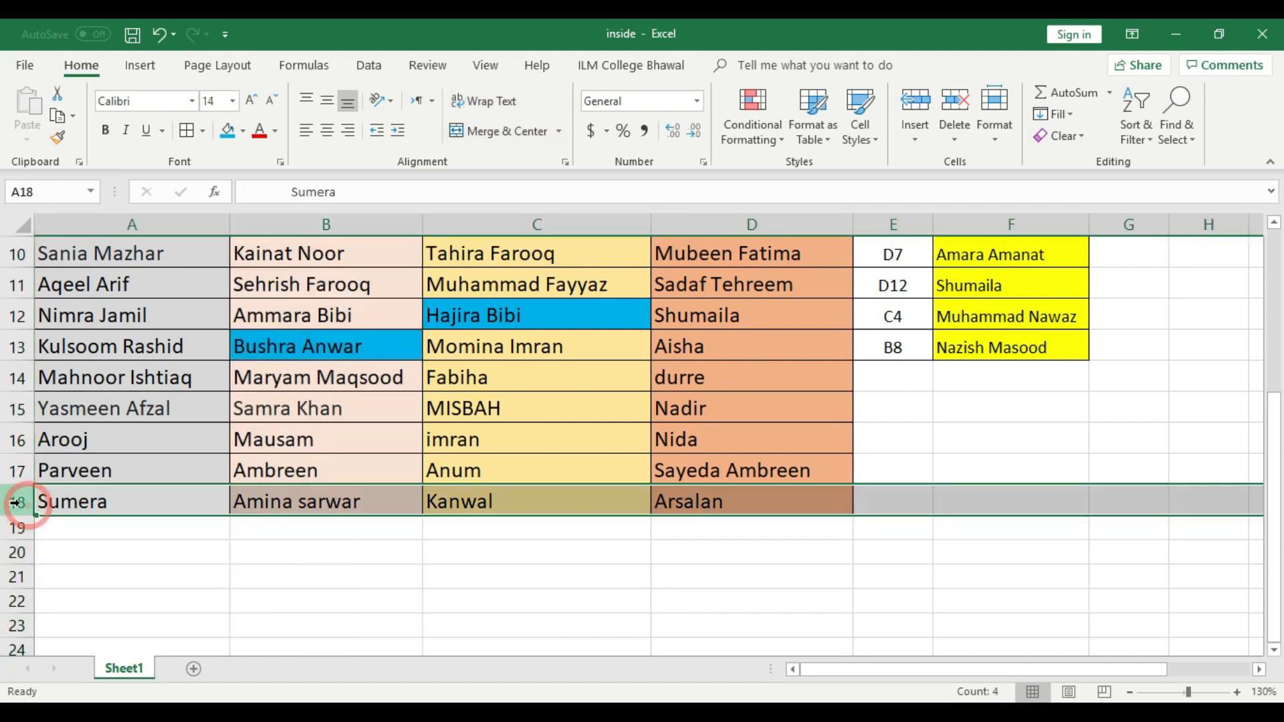
left_click(333, 221)
left_click(338, 504)
left_click(343, 562)
left_click(341, 502)
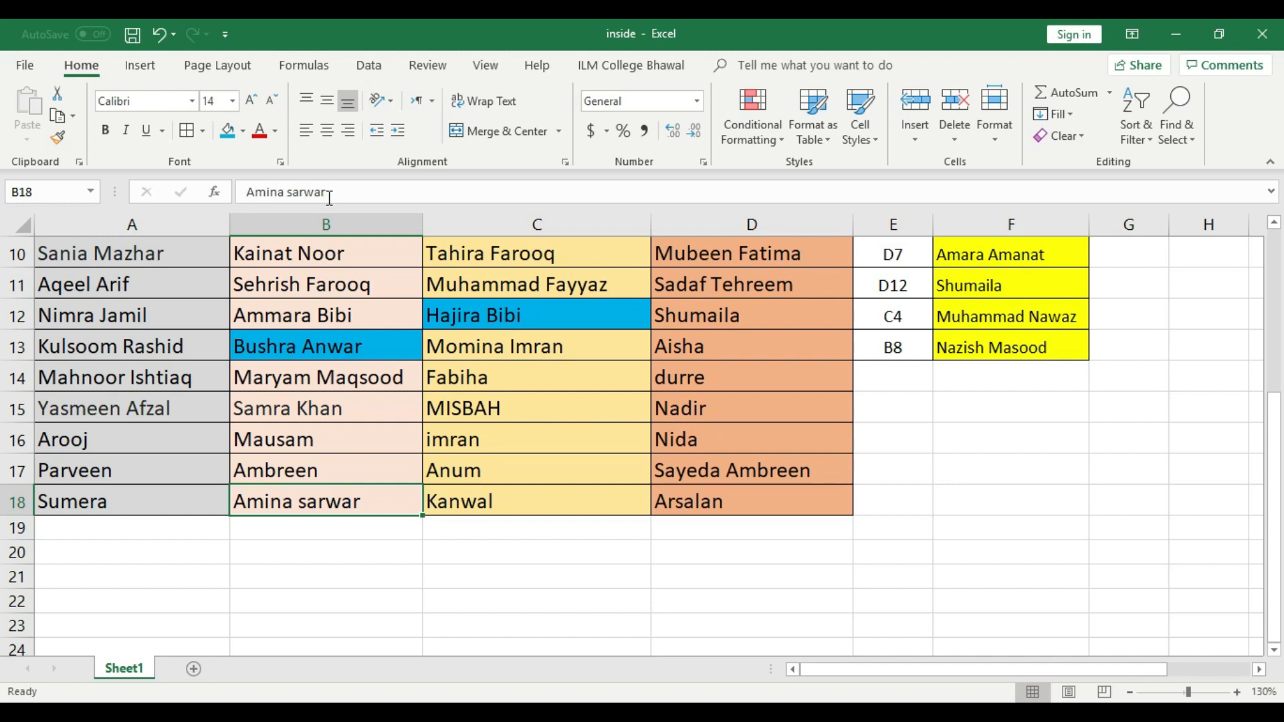
left_click(318, 508)
scroll(577, 622, "up", 3)
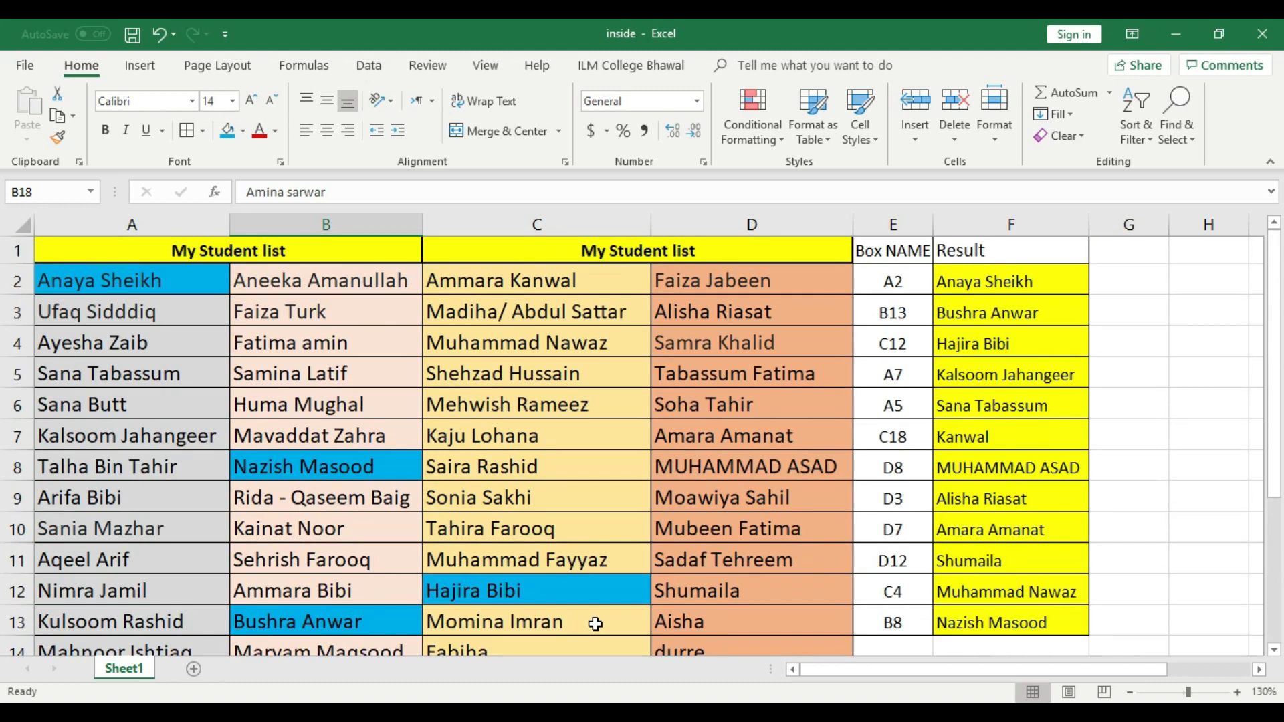
Change the Box NAME address in E3 to B18 and check the result in F3.
left_click(910, 313)
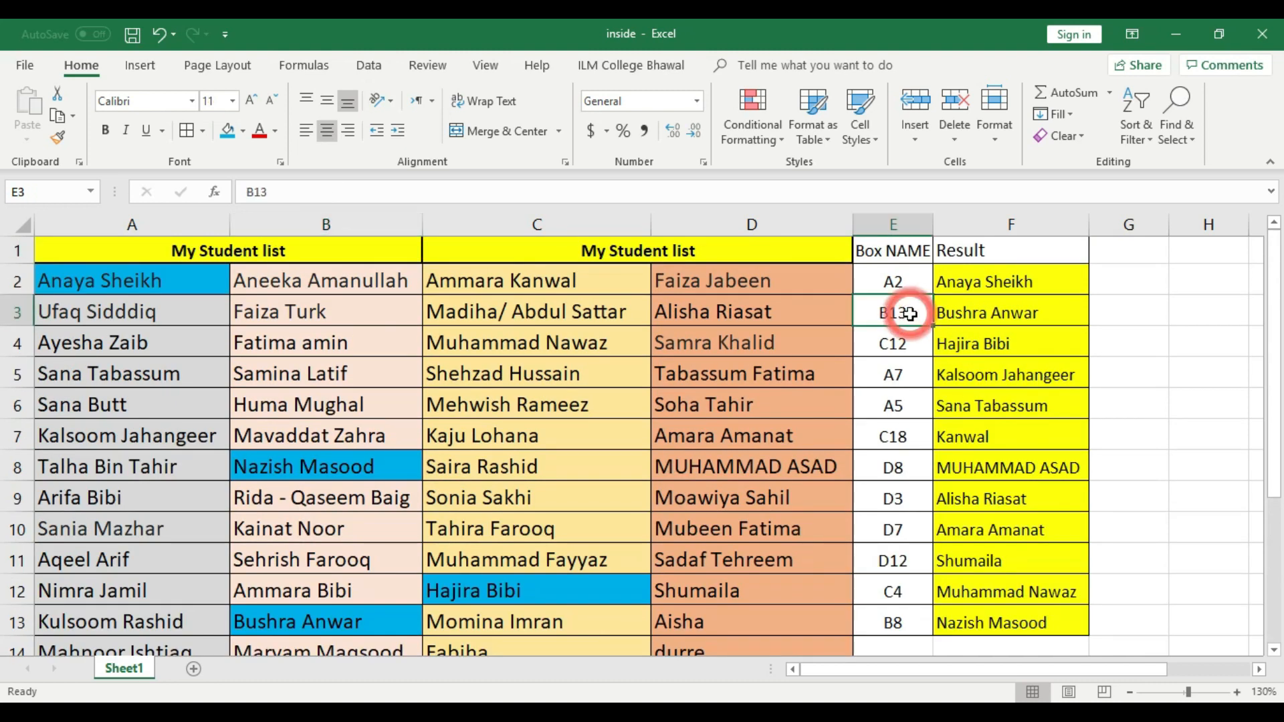
double_click(913, 314)
key("BackSpace")
type("8")
key("Return")
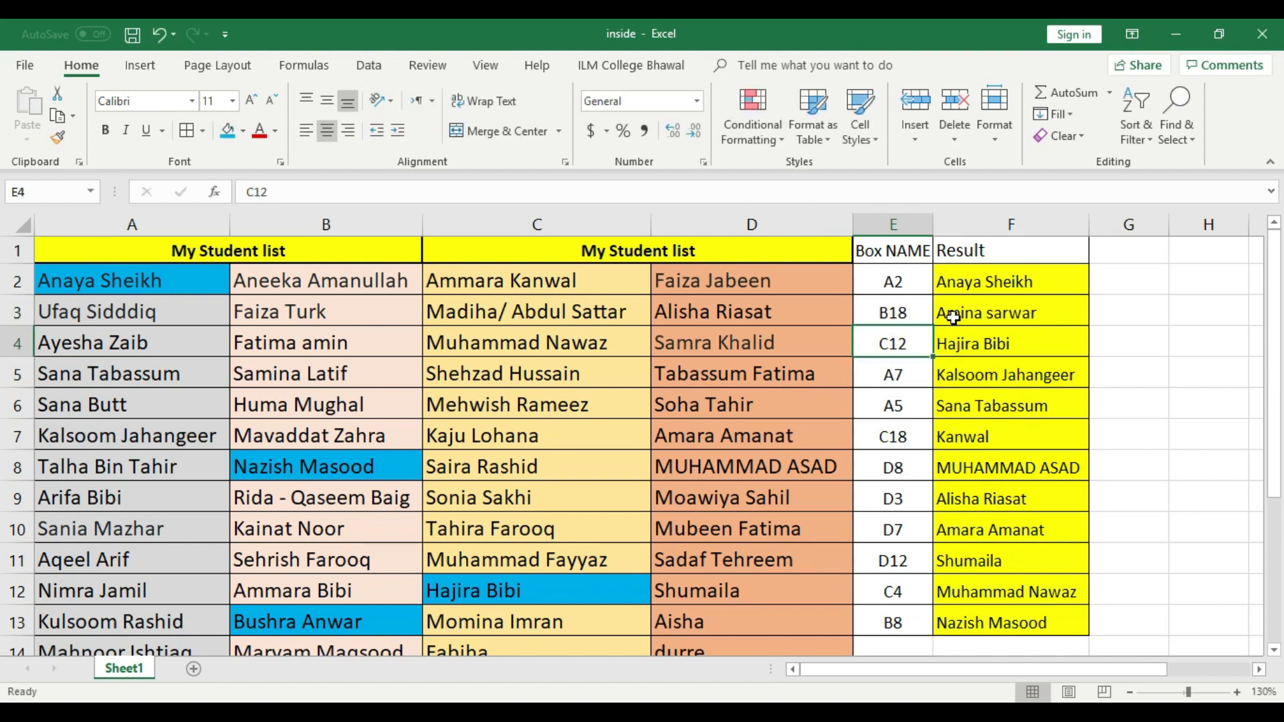
left_click(993, 313)
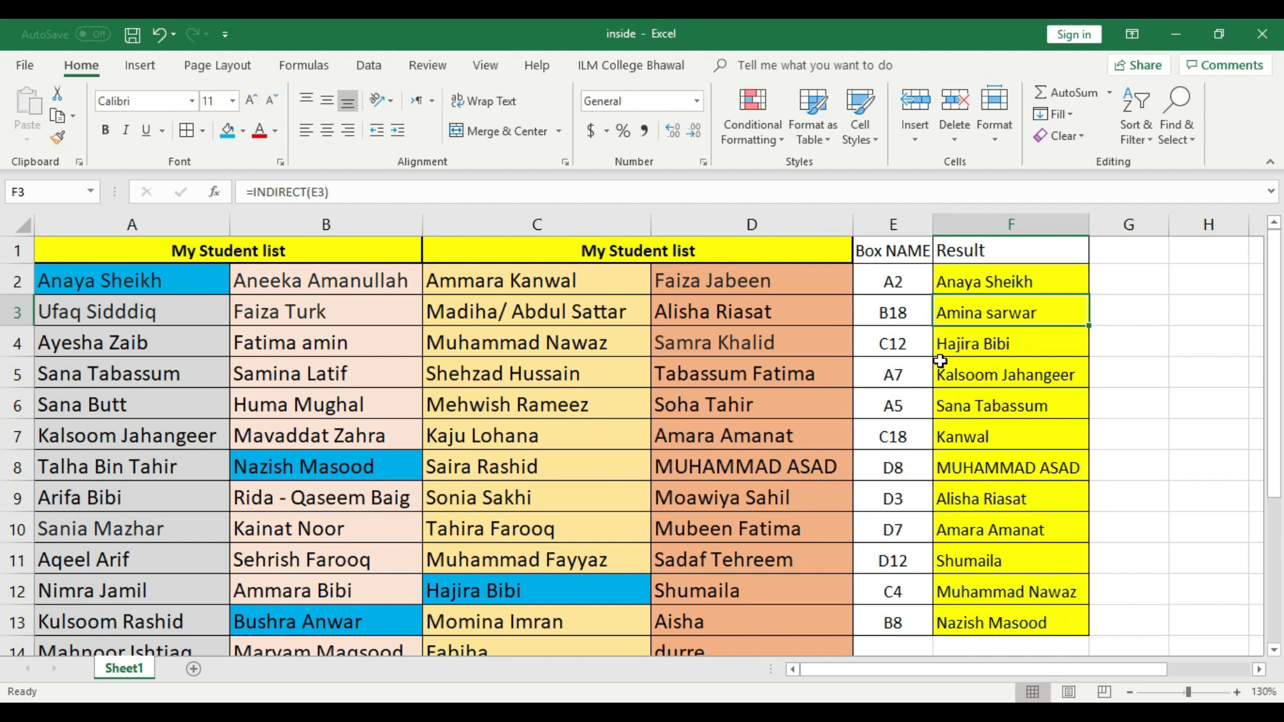
Replace the name in student list cell A2 with Pakistan to test the linked result in F2.
left_click(898, 281)
left_click(975, 280)
left_click(78, 289)
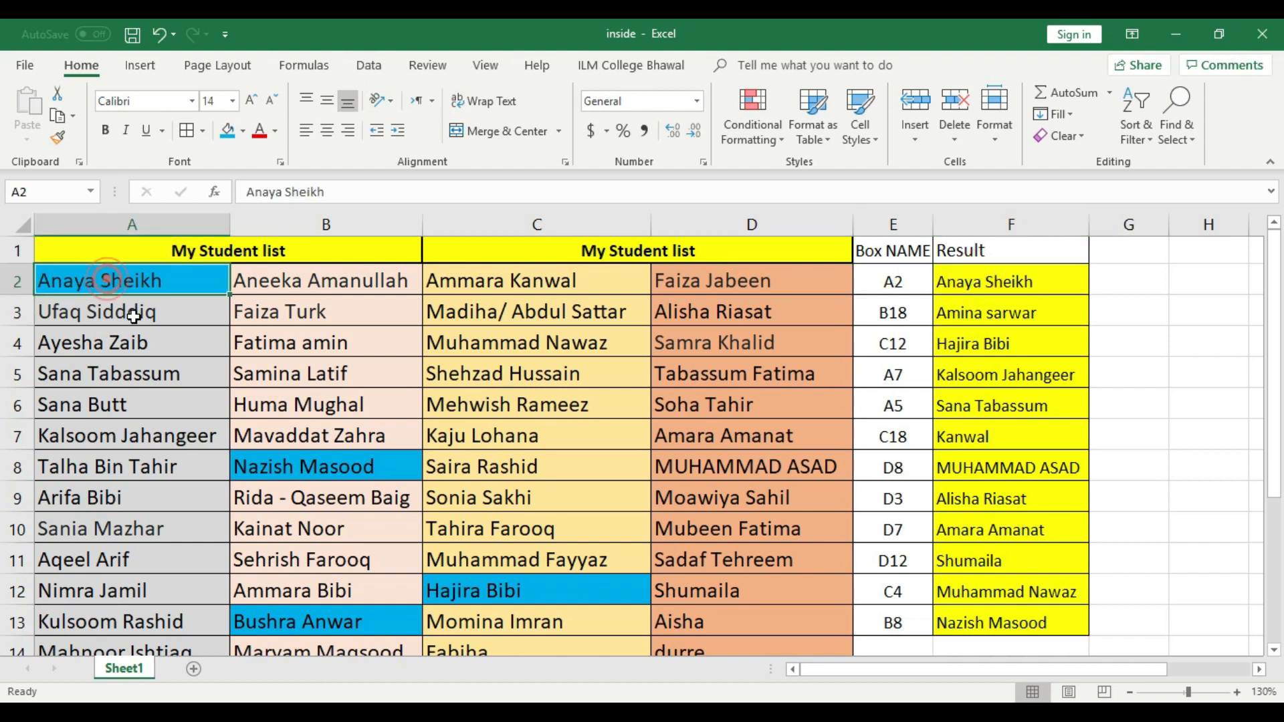
type("Pakis")
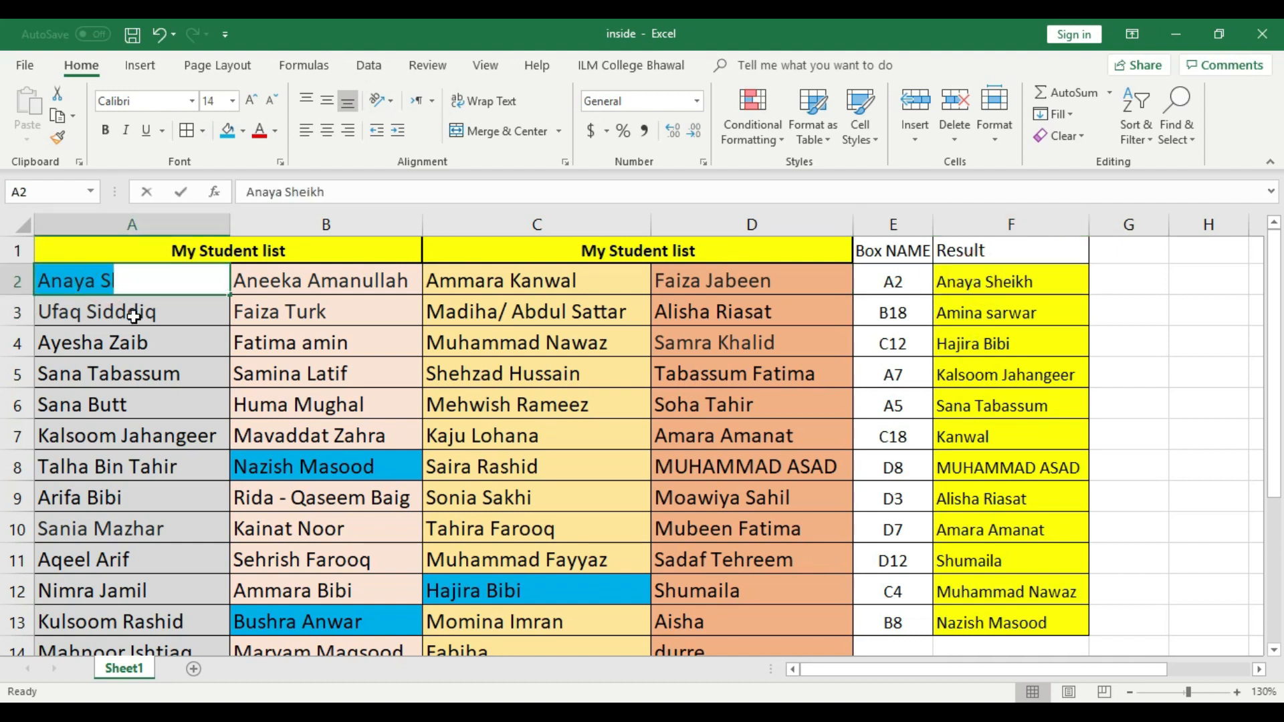
type("tan")
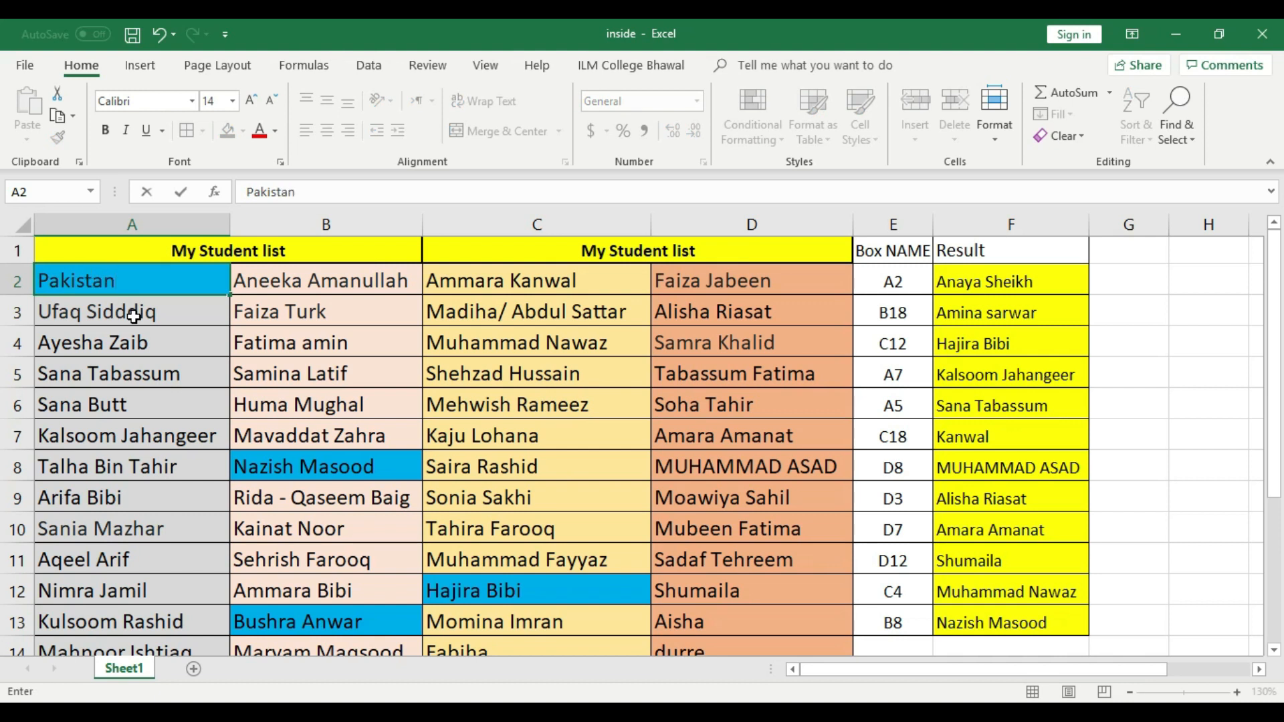
left_click(233, 474)
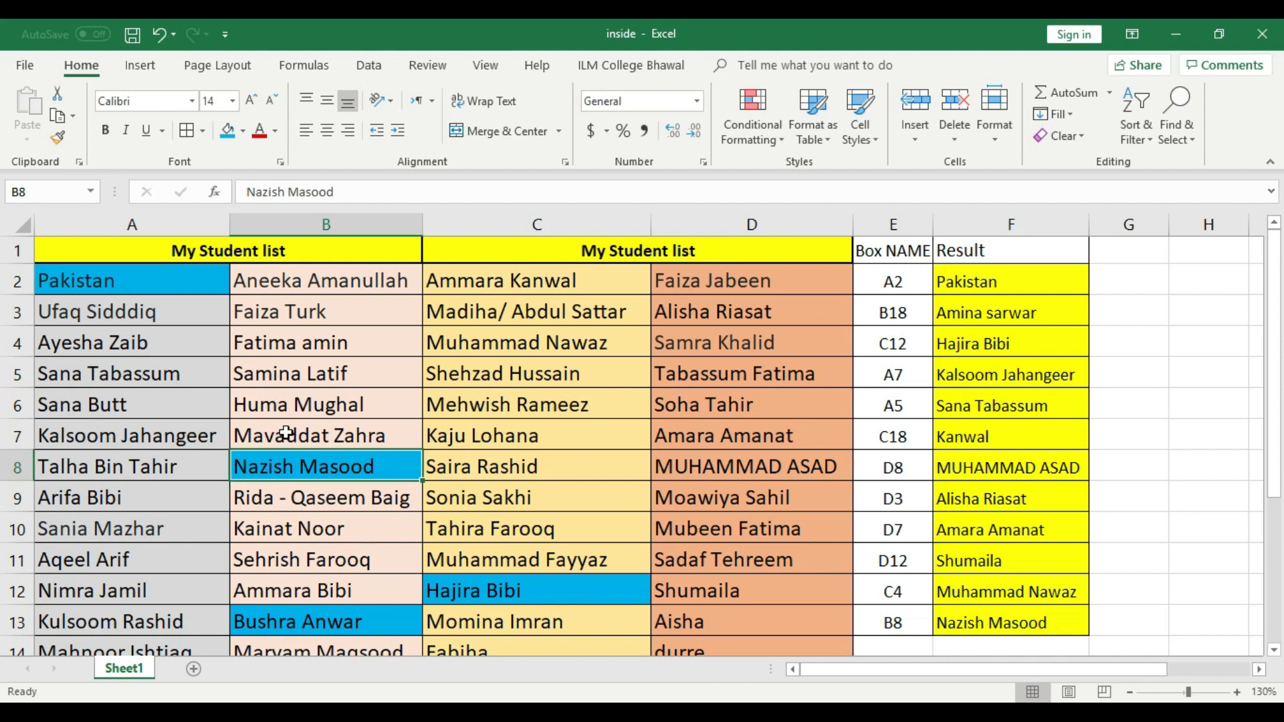
scroll(447, 462, "down", 4)
scroll(736, 473, "down", 9)
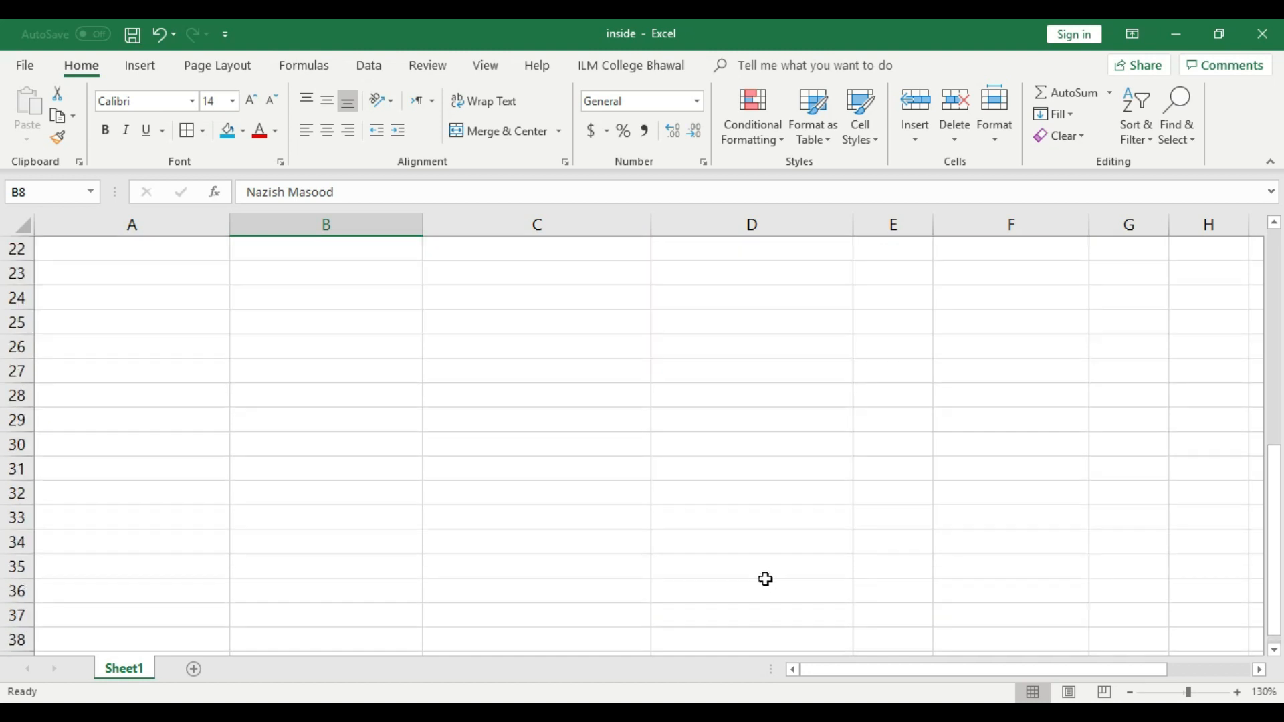
left_click(547, 400)
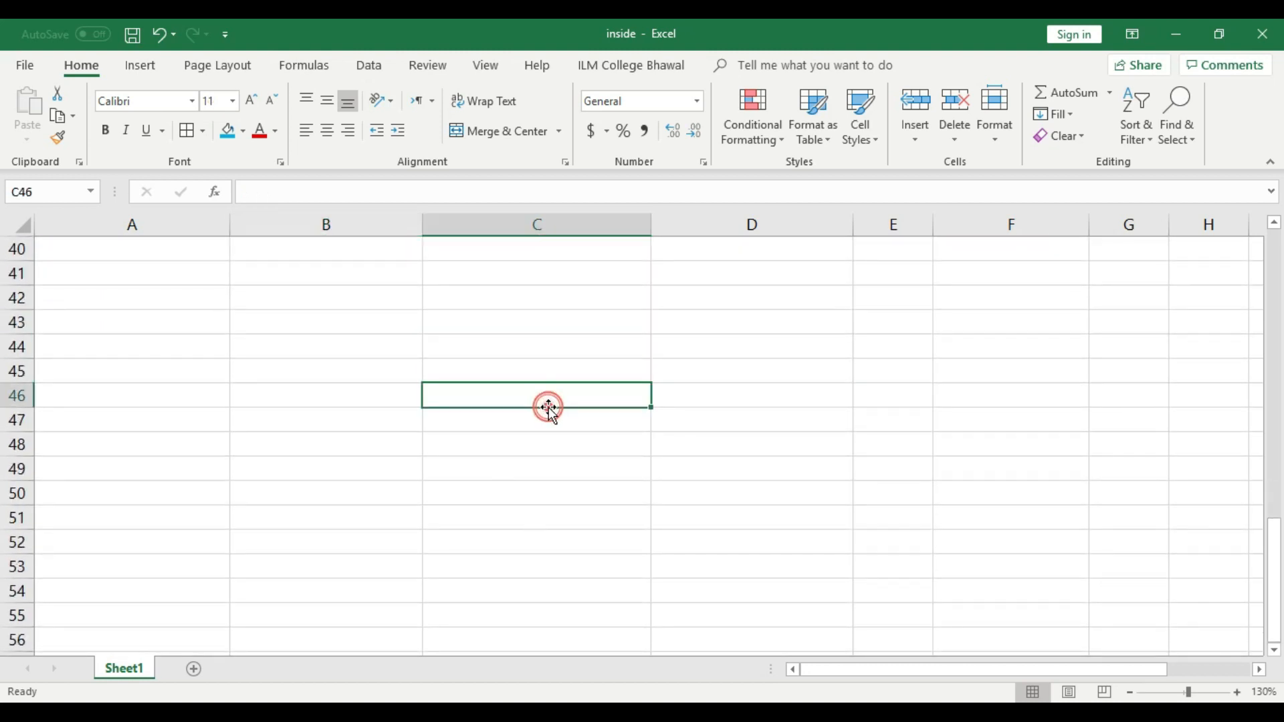
scroll(547, 528, "up", 13)
scroll(547, 535, "up", 1)
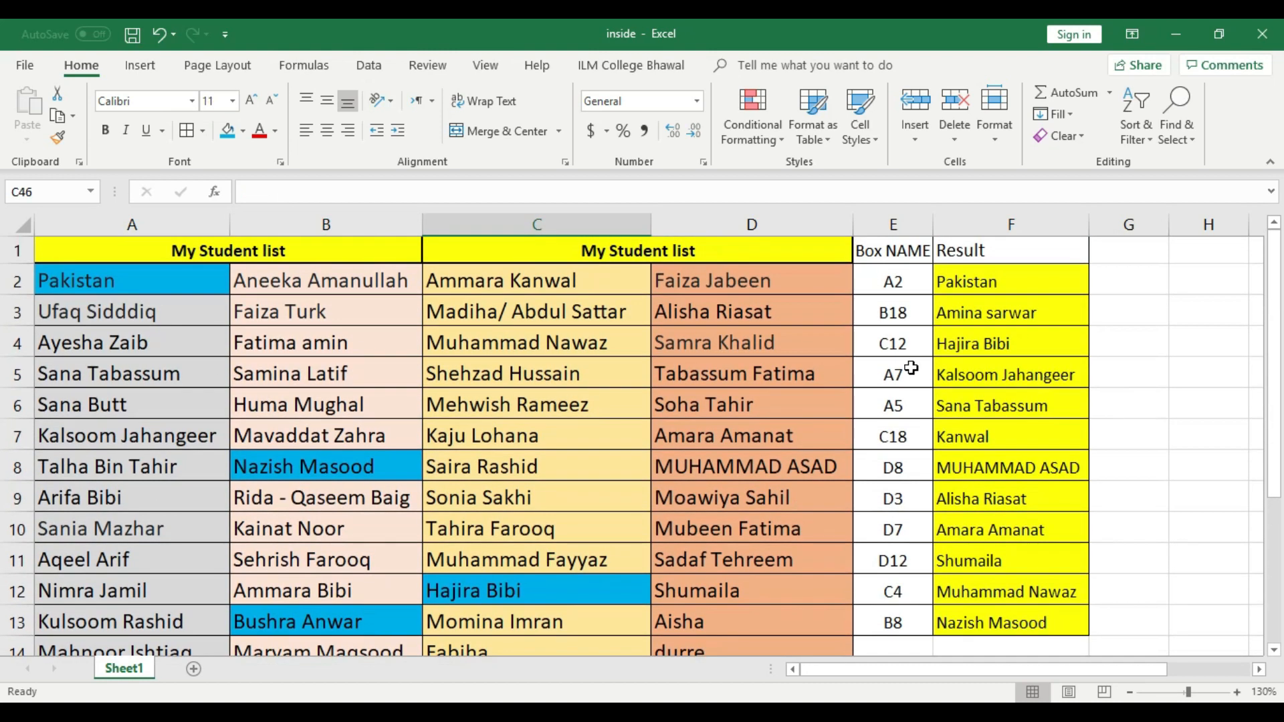
left_click(908, 280)
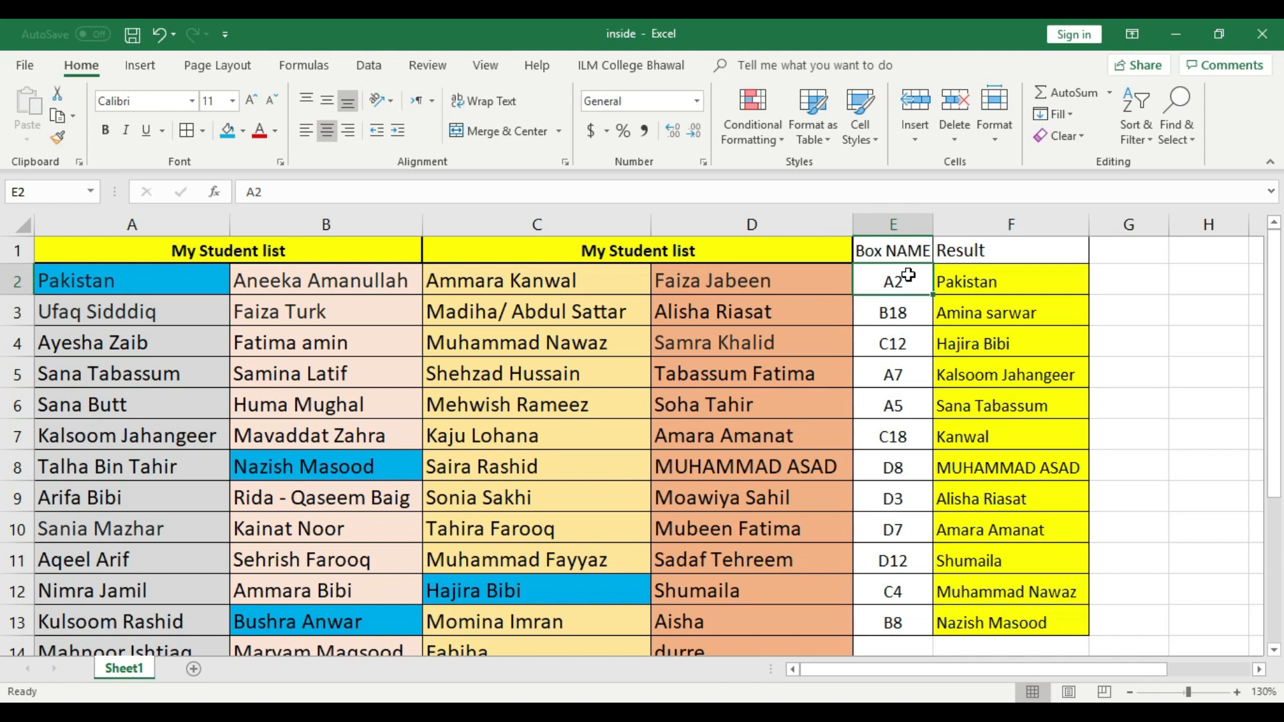
left_click(918, 627)
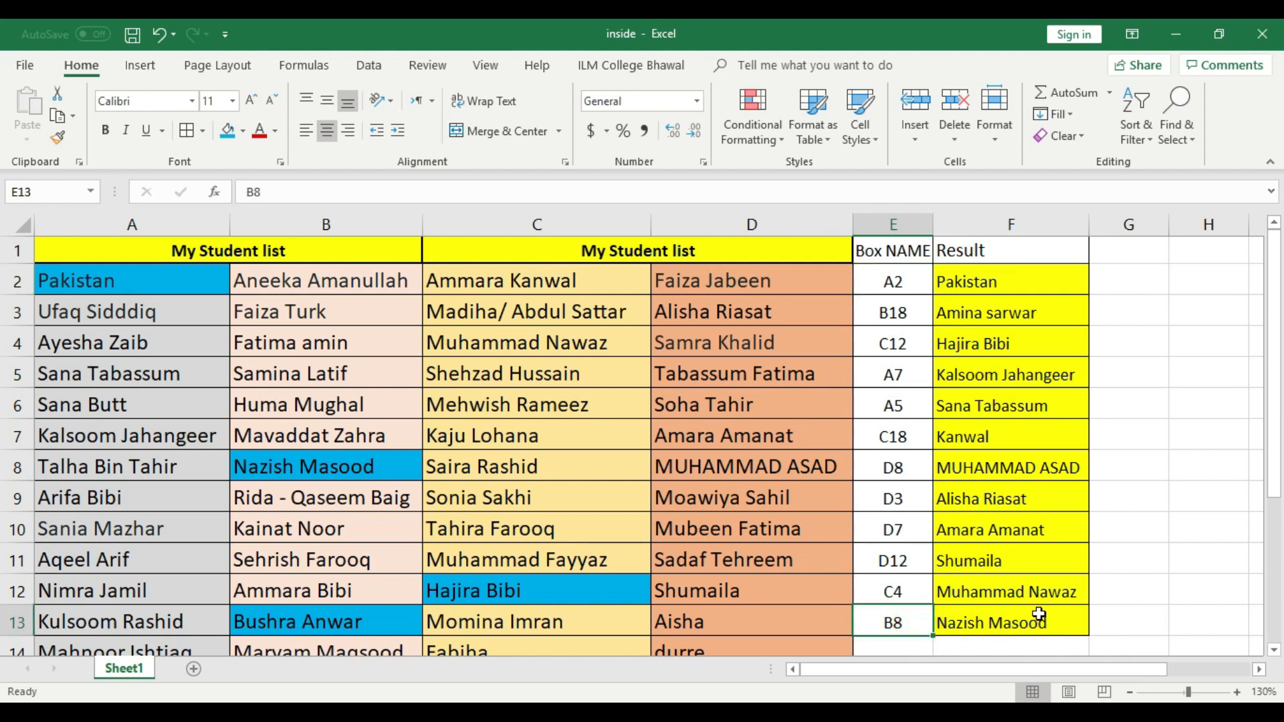
Pick C7 in the student list as the new source and set the Box NAME address in E5 to C7.
left_click(503, 441)
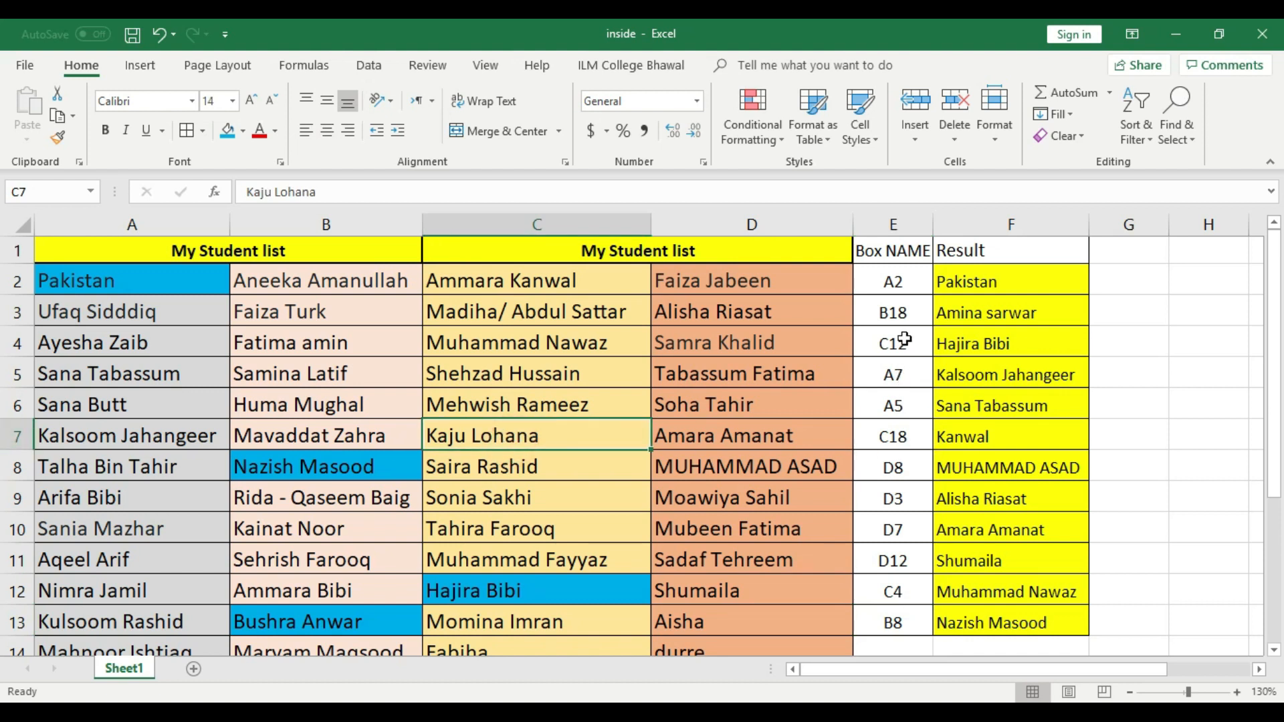
left_click(907, 369)
type("C7")
left_click(983, 378)
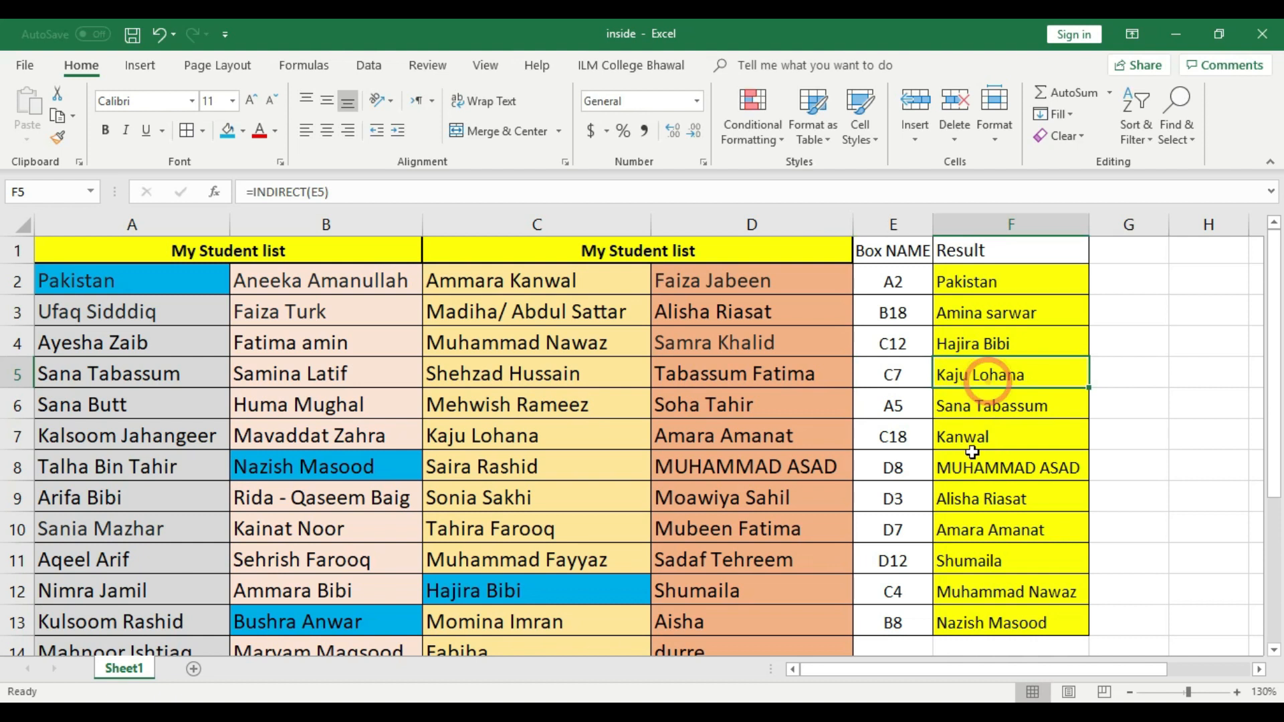
Compare the result in F5 with student list cell C7, and minimize the workbook window.
left_click(454, 435)
left_click(1014, 375)
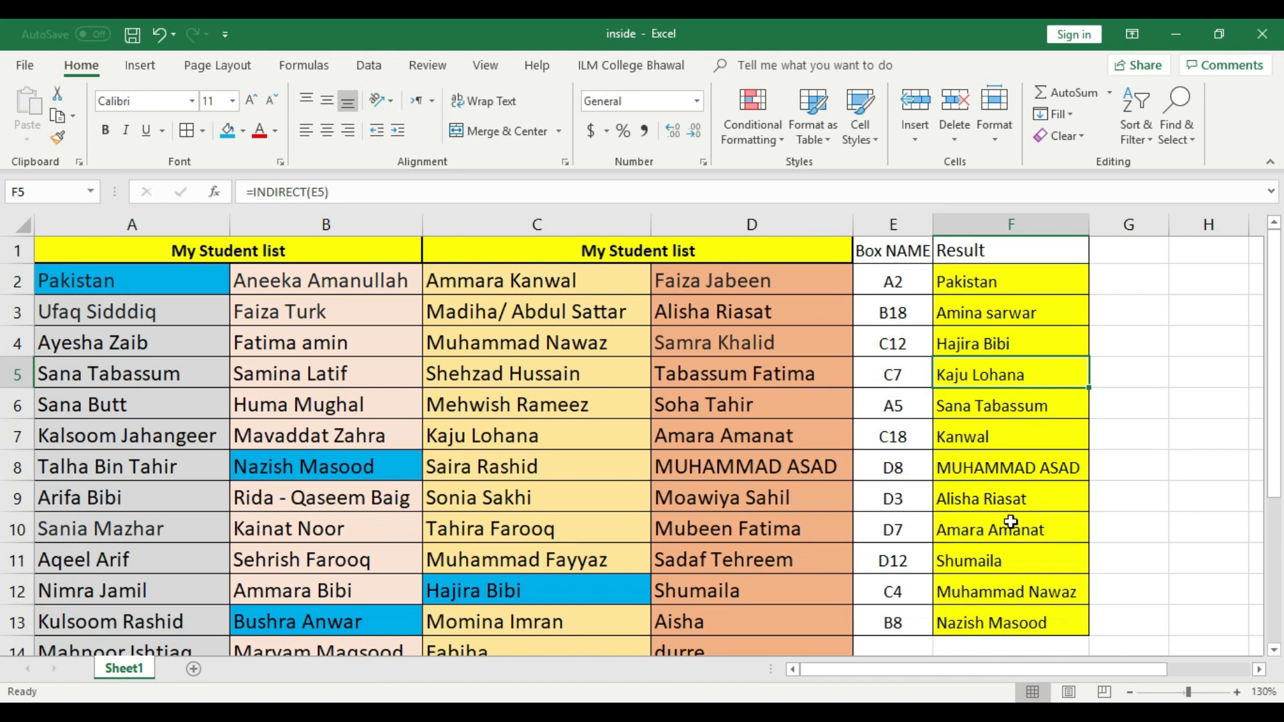
left_click(1175, 35)
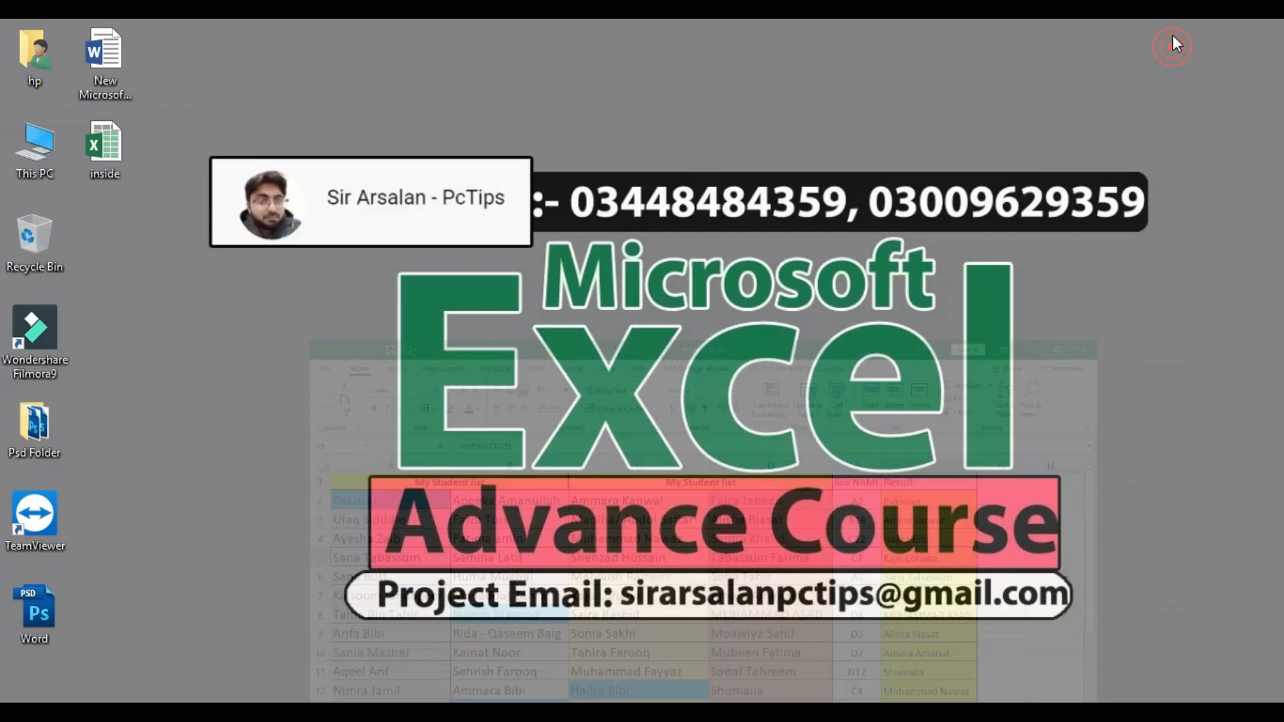